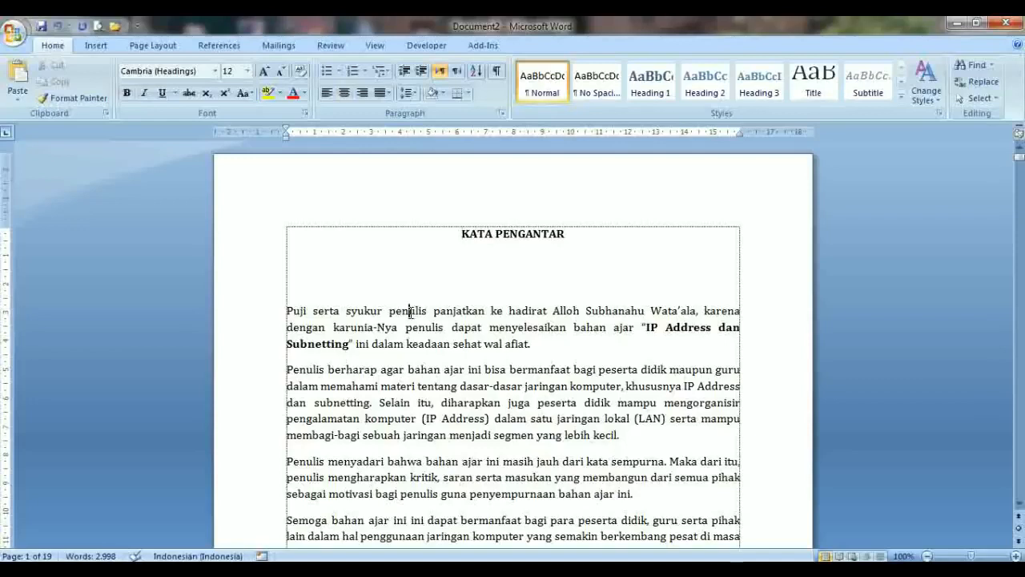
Step: Look through the document from the KATA PENGANTAR page onward to examine its contents and section headings
left_click(411, 311)
left_click(460, 233)
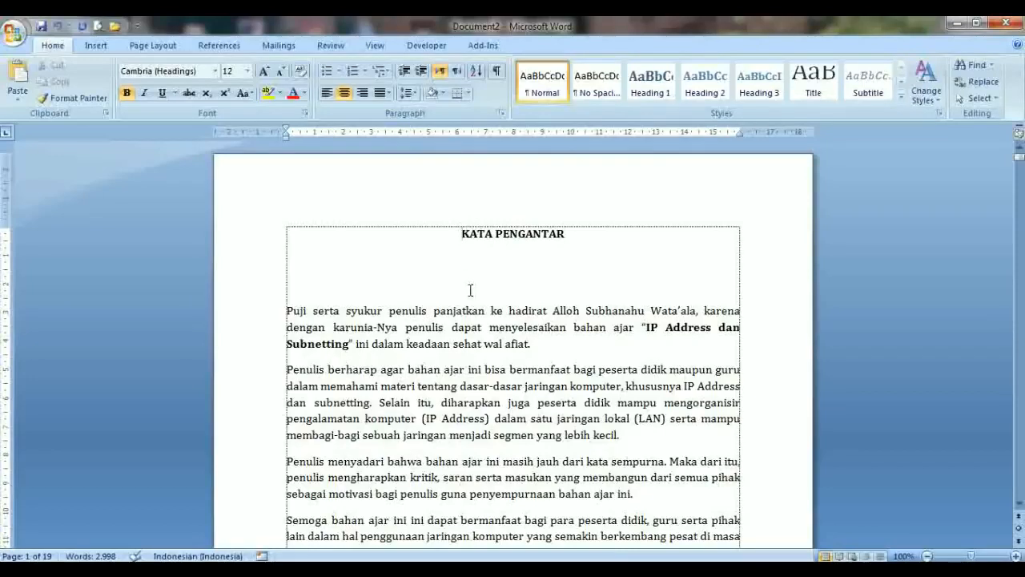
key("Page_Down")
key("Page_Down")
key("Page_Down")
key("Page_Down")
key("Page_Down")
key("Page_Down")
key("Page_Down")
key("Page_Down")
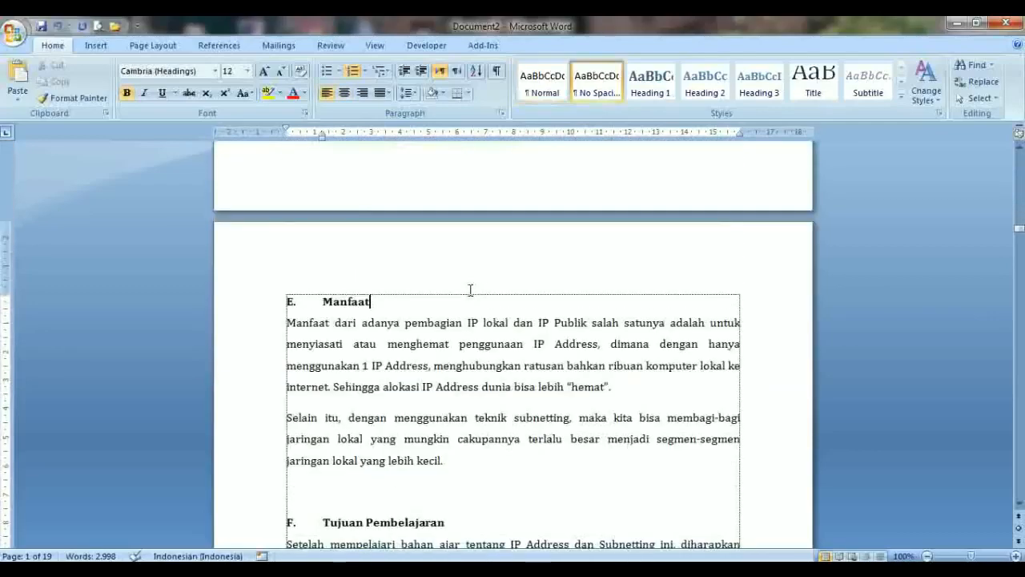
key("ctrl+Home")
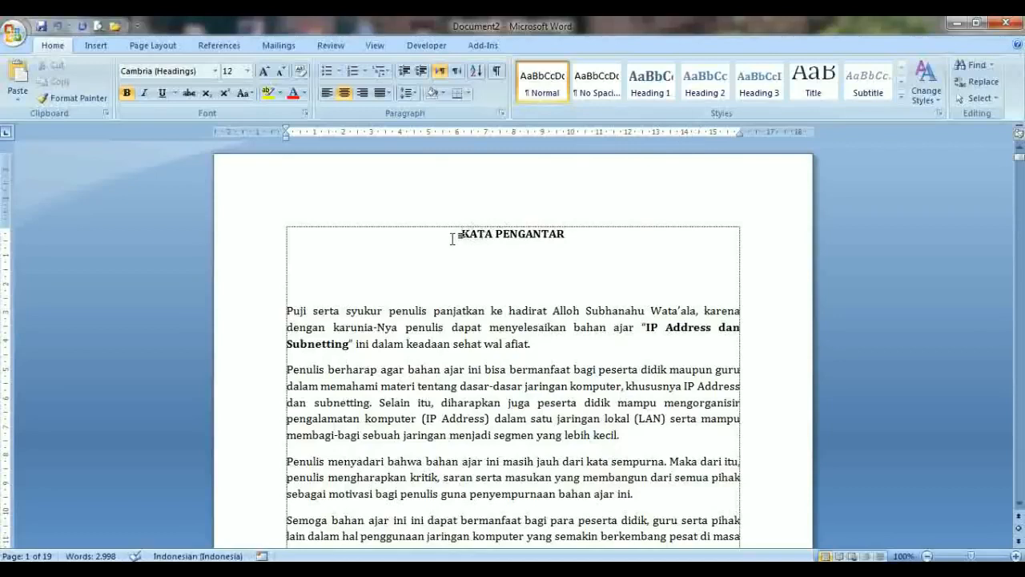
Step: Examine the main titles that need a heading style, from KATA PENGANTAR through BAB I and BAB II
left_click_drag(460, 234, 541, 234)
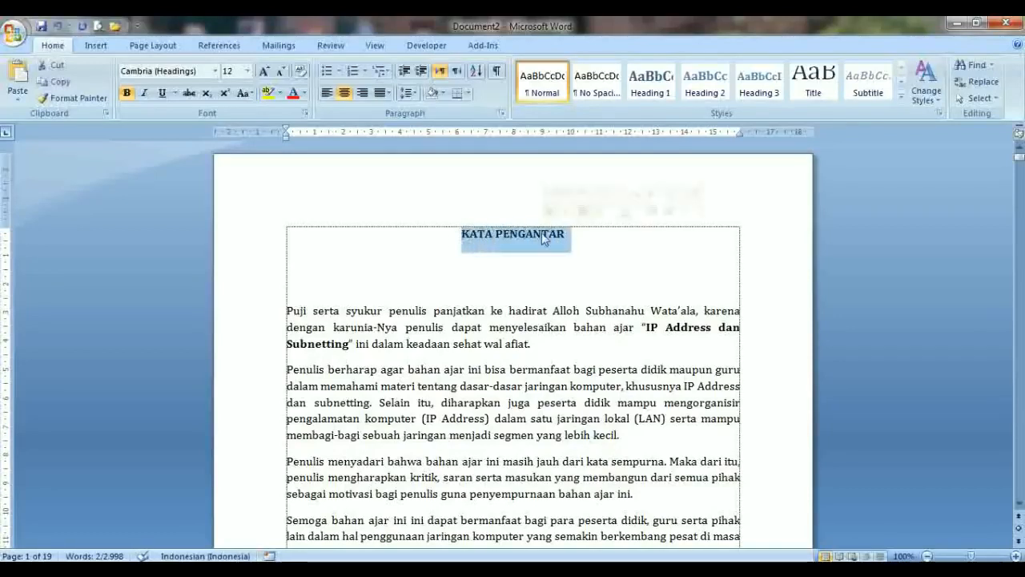
left_click(495, 244)
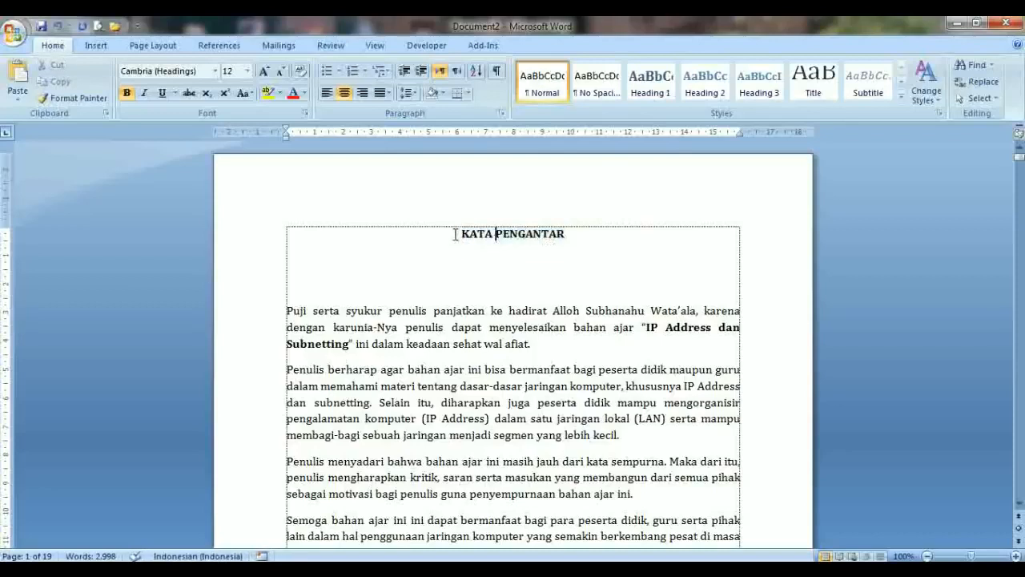
left_click_drag(456, 234, 564, 237)
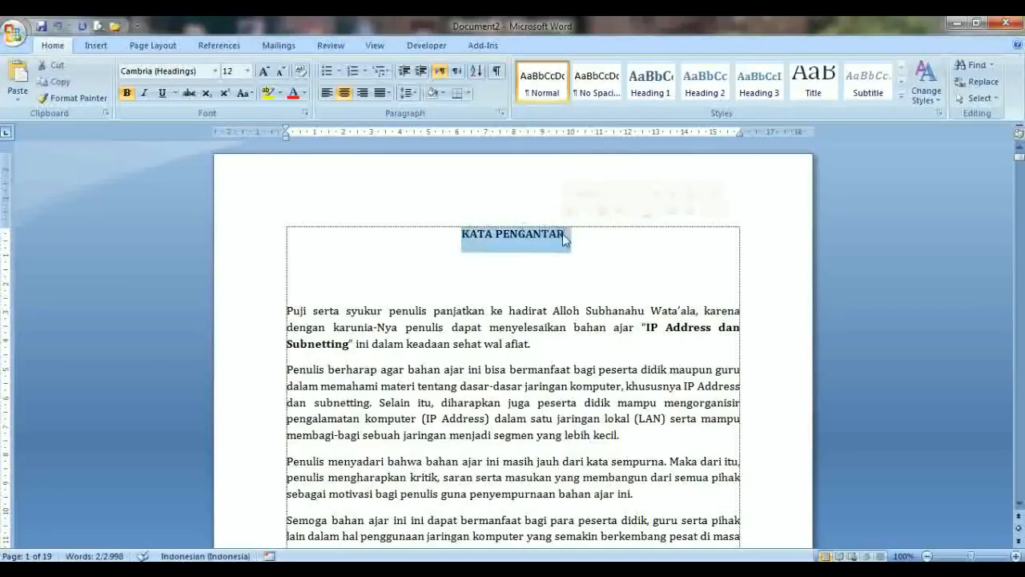
key("Page_Down")
key("Page_Down")
key("Page_Down")
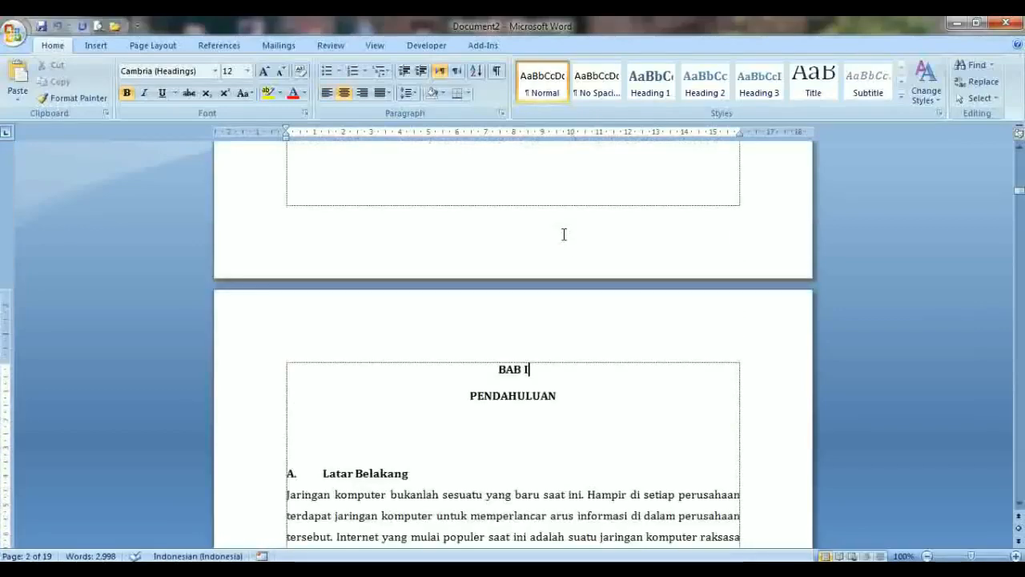
key("Page_Down")
key("Page_Down")
key("Page_Down")
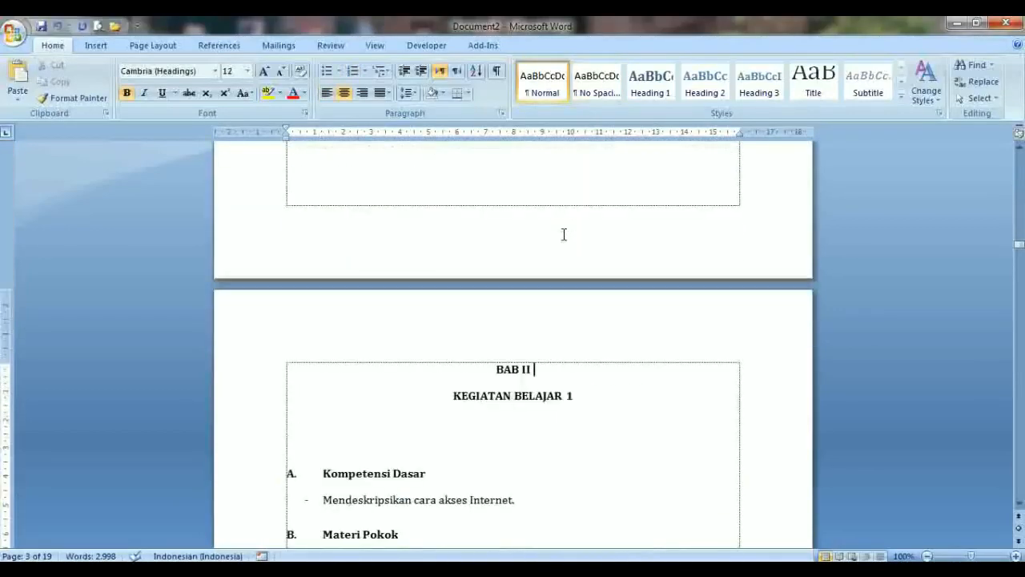
key("ctrl+Home")
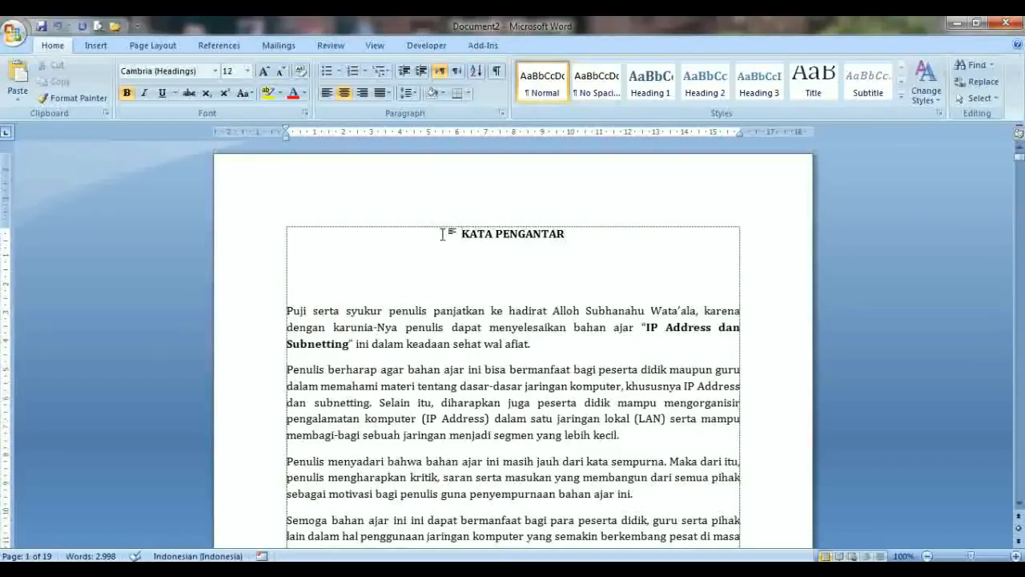
Step: Apply the Heading 1 style to the KATA PENGANTAR title on the first page
left_click_drag(443, 233, 571, 233)
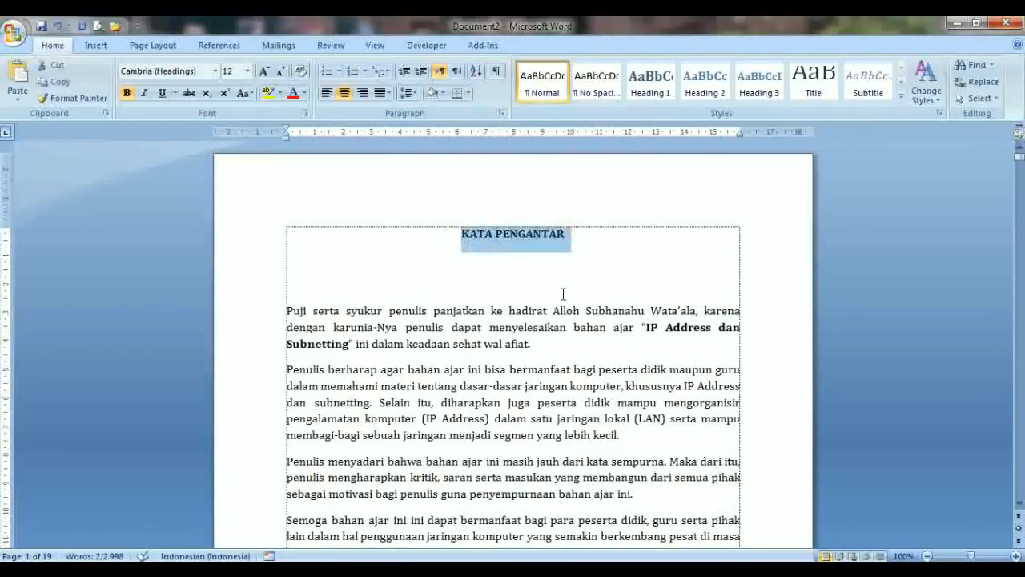
left_click(661, 80)
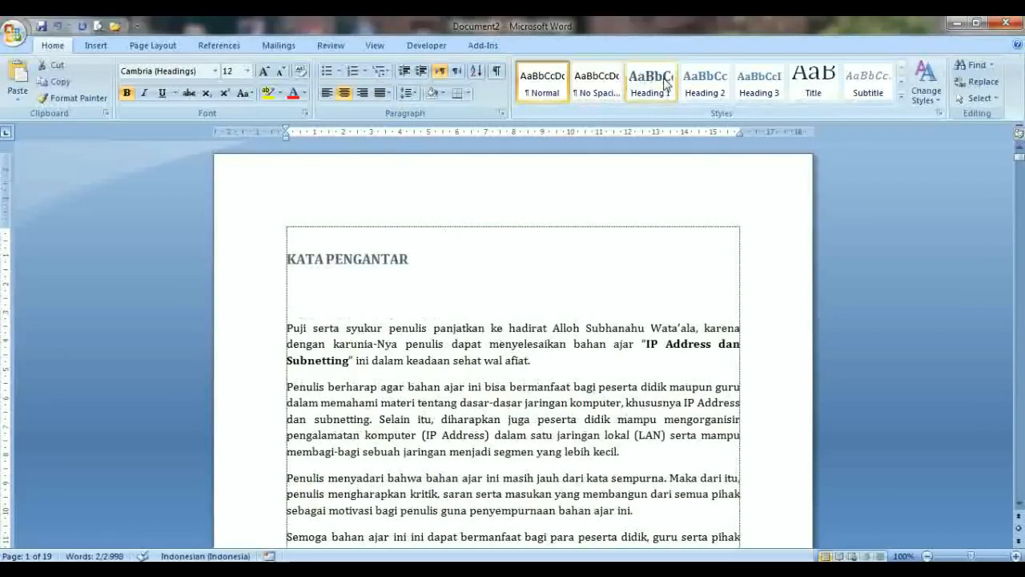
left_click(664, 83)
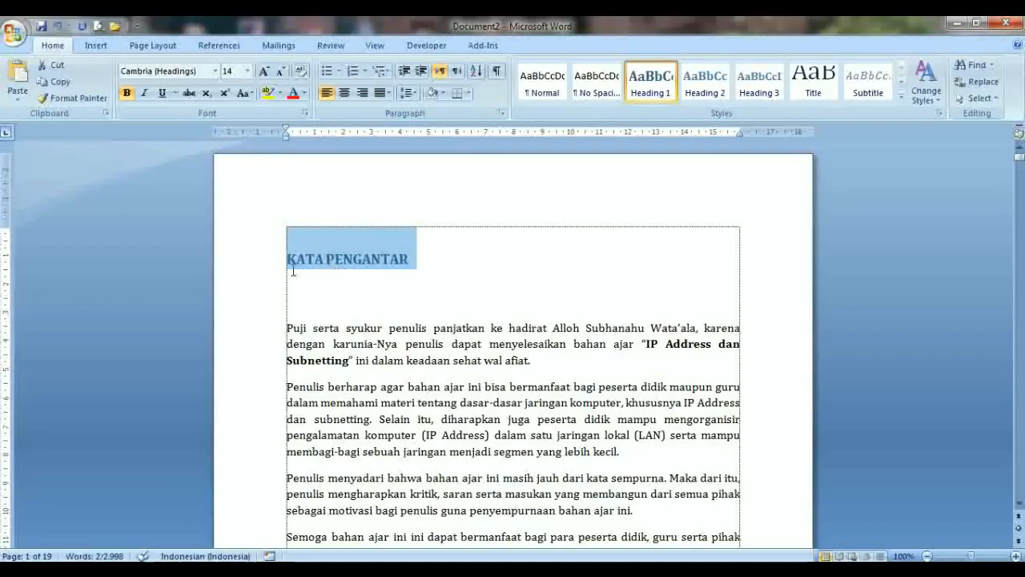
left_click(690, 140)
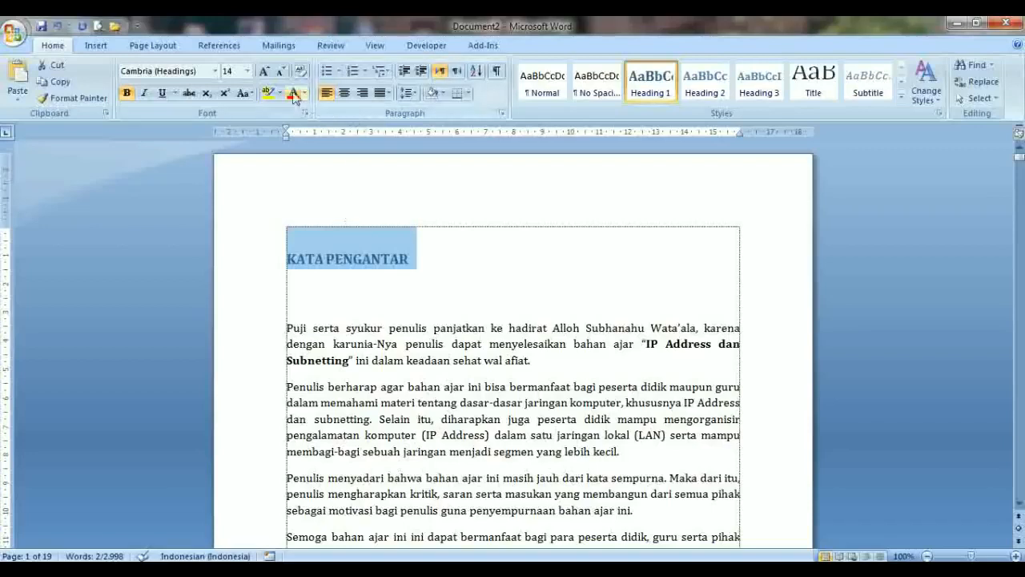
Step: Center the KATA PENGANTAR title and set its font color to Automatic
left_click(245, 72)
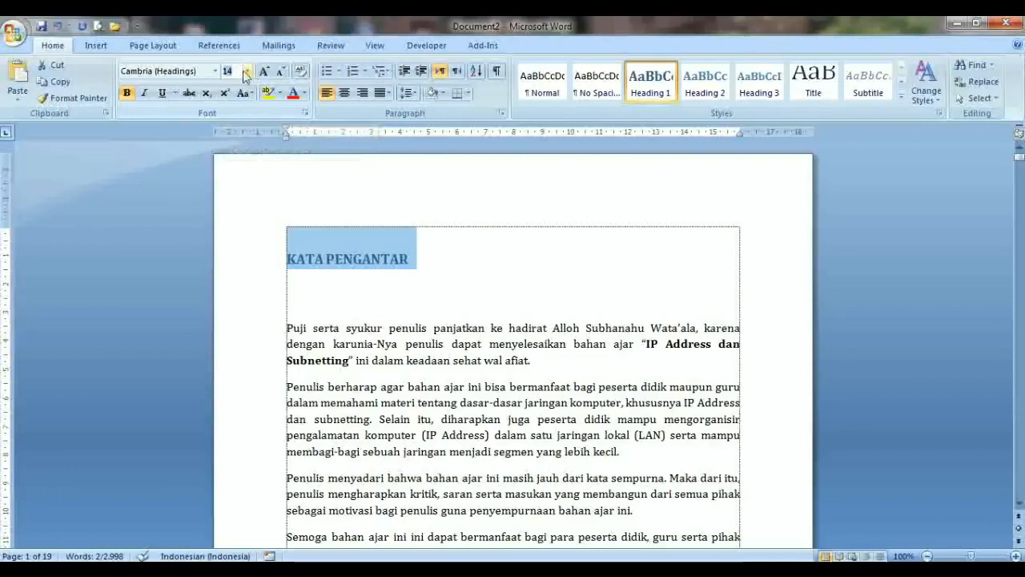
left_click(345, 94)
left_click(304, 93)
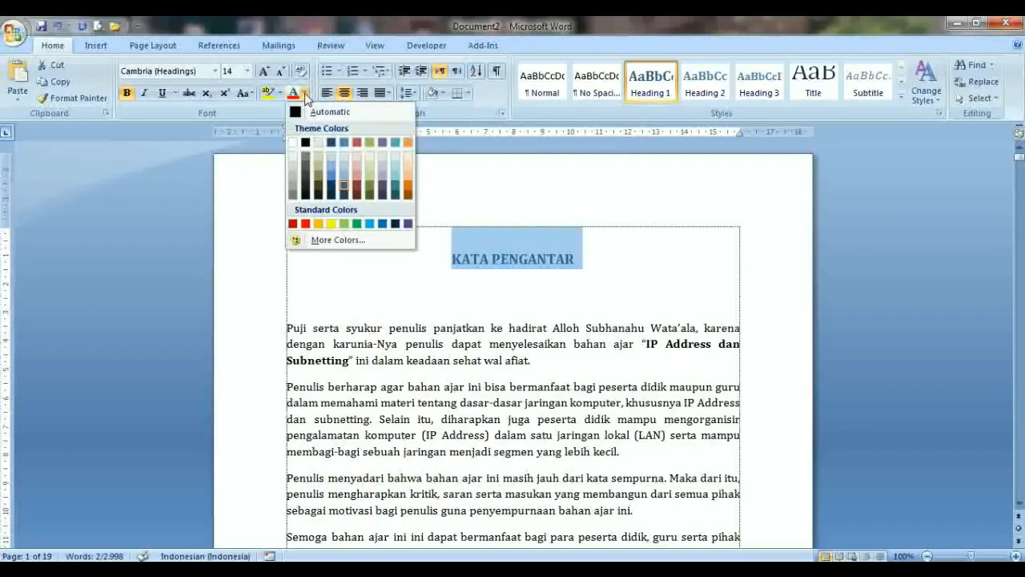
left_click(318, 113)
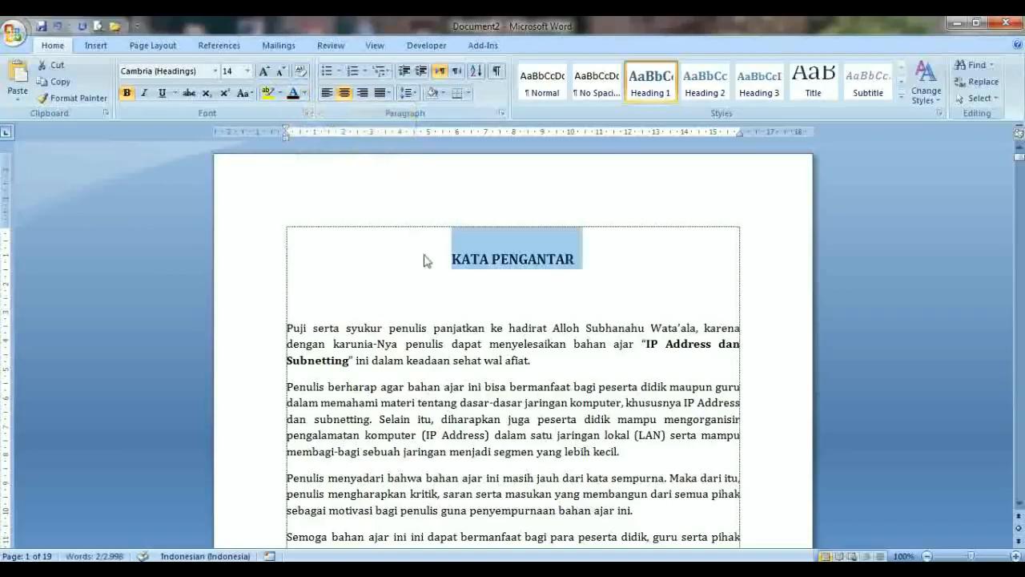
left_click(483, 254)
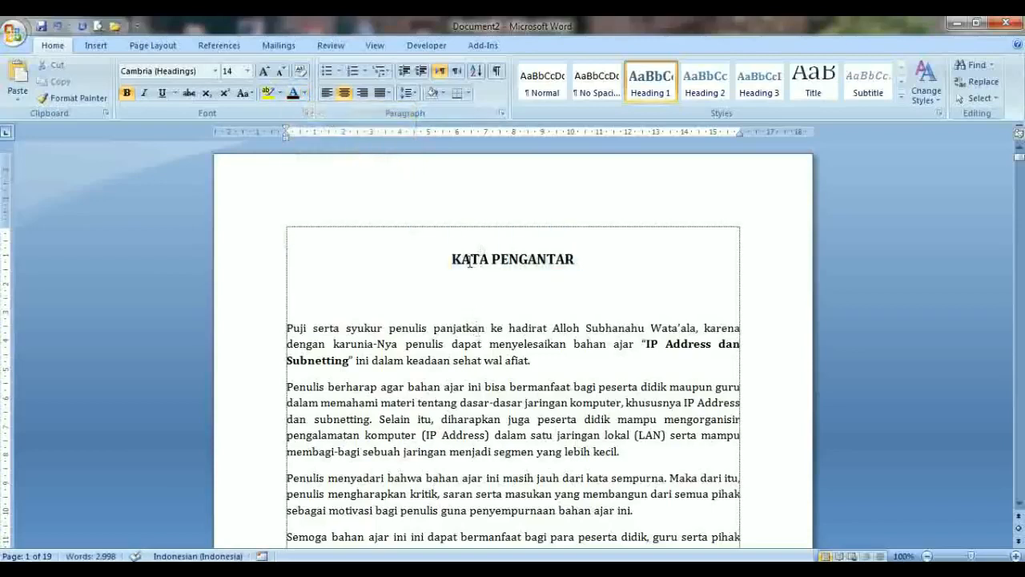
Step: Copy the formatting of the KATA PENGANTAR title onto the DAFTAR ISI title with Format Painter
key("Page_Down")
key("Page_Down")
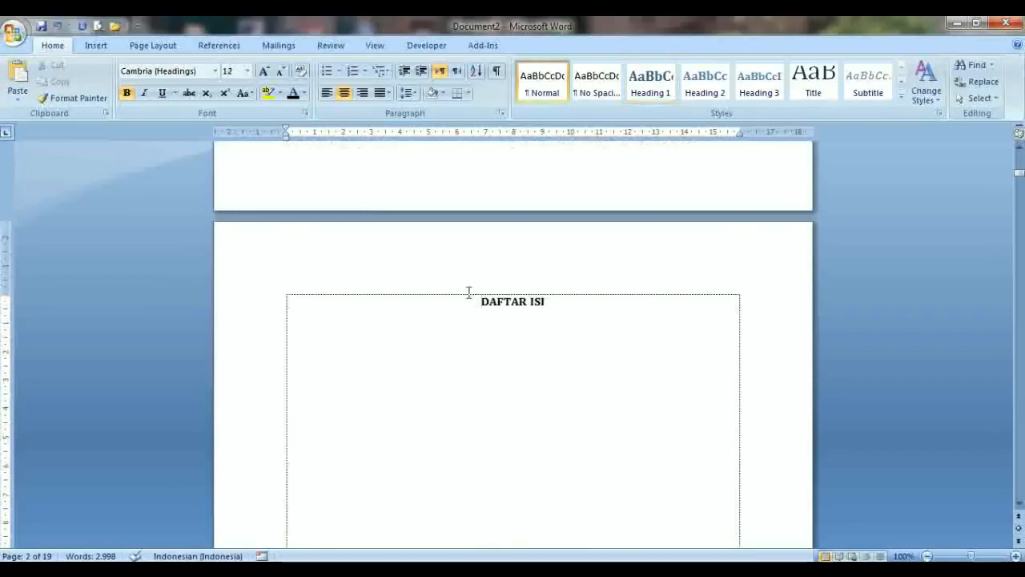
key("Page_Up")
key("Page_Up")
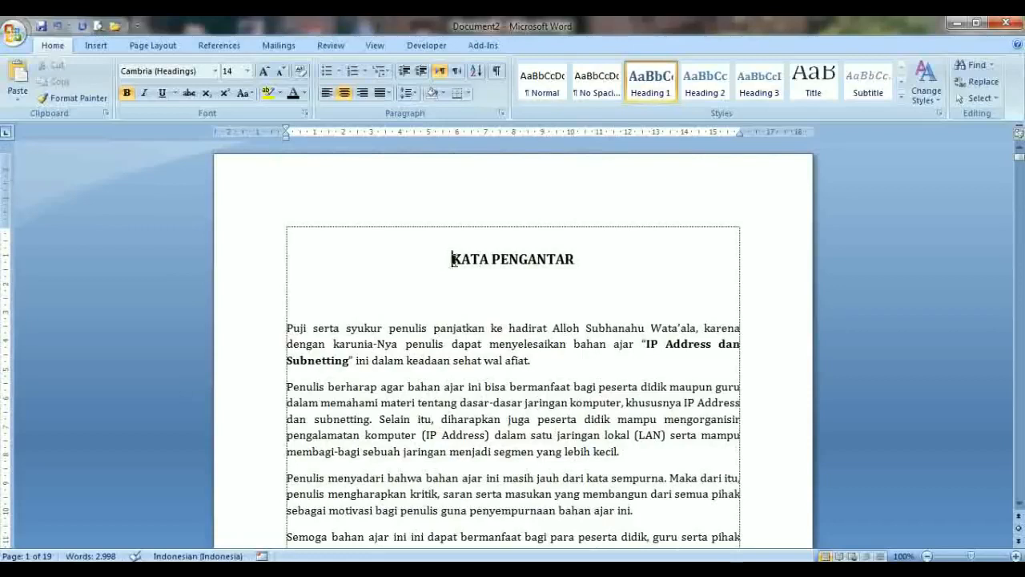
left_click_drag(454, 260, 548, 255)
left_click(535, 258)
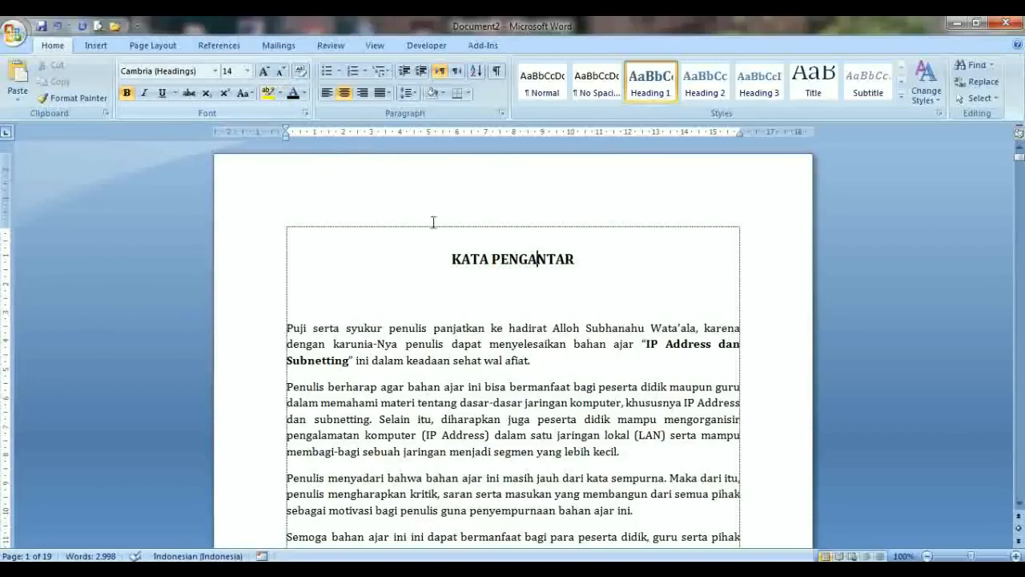
left_click(499, 258)
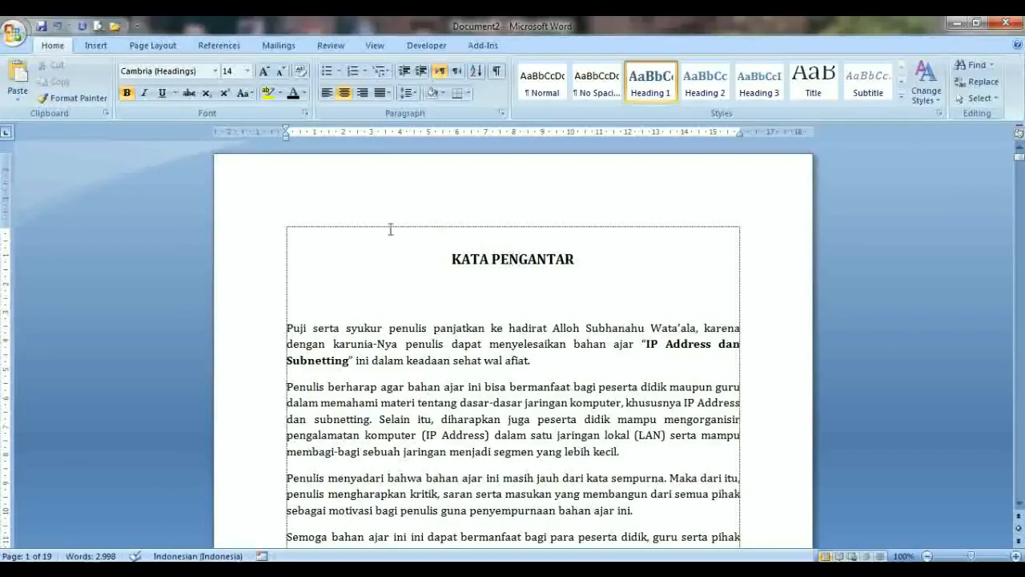
left_click(69, 97)
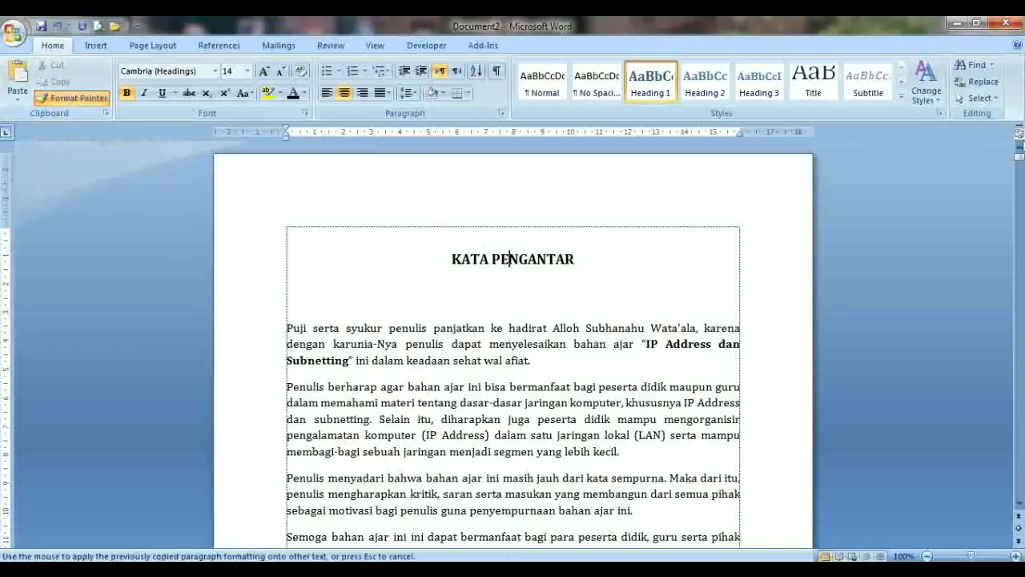
left_click_drag(1022, 158, 1022, 172)
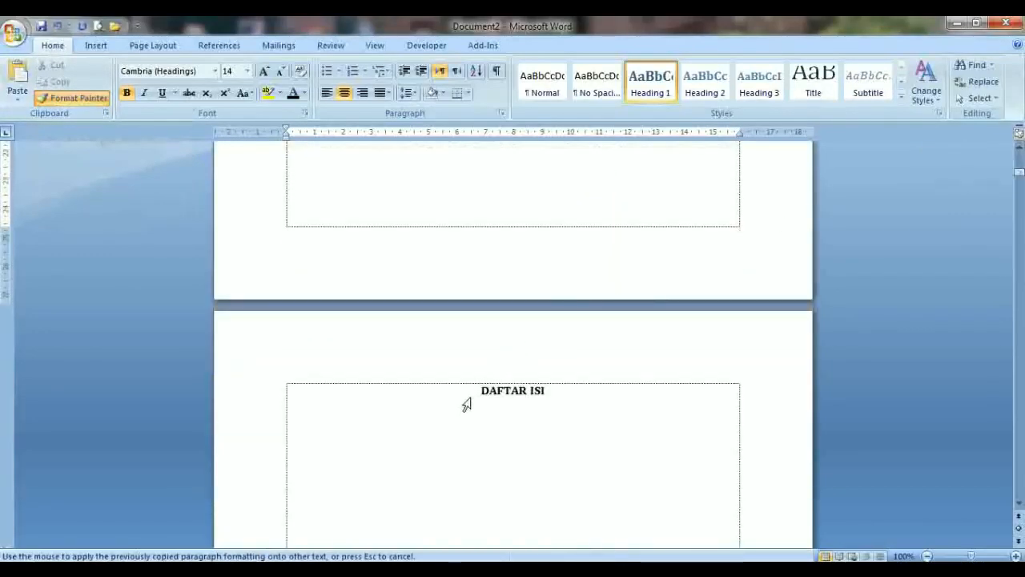
left_click_drag(469, 390, 557, 391)
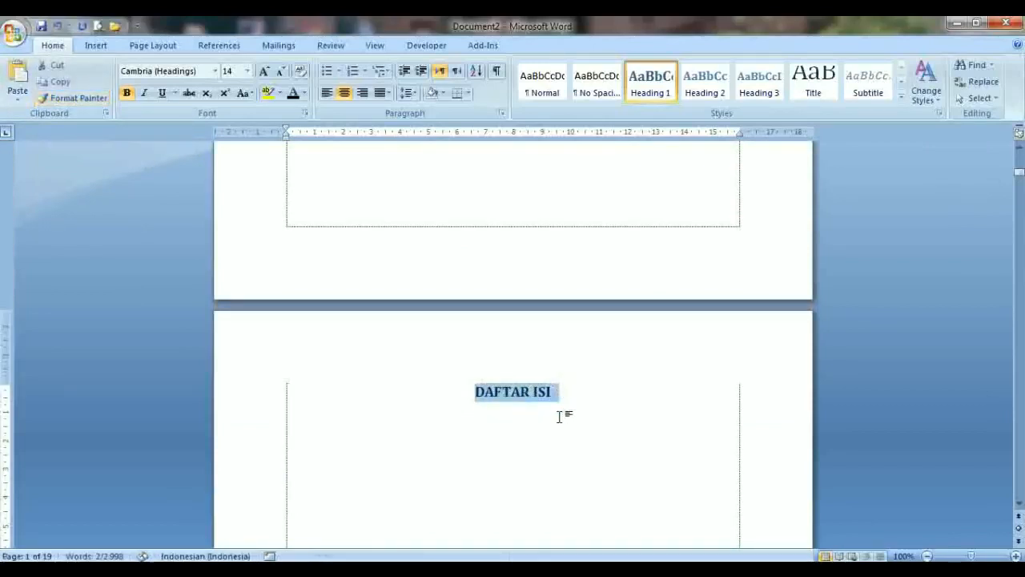
Step: Copy the DAFTAR ISI title's formatting onto the two title lines BAB I and PENDAHULUAN with Format Painter
left_click(513, 392)
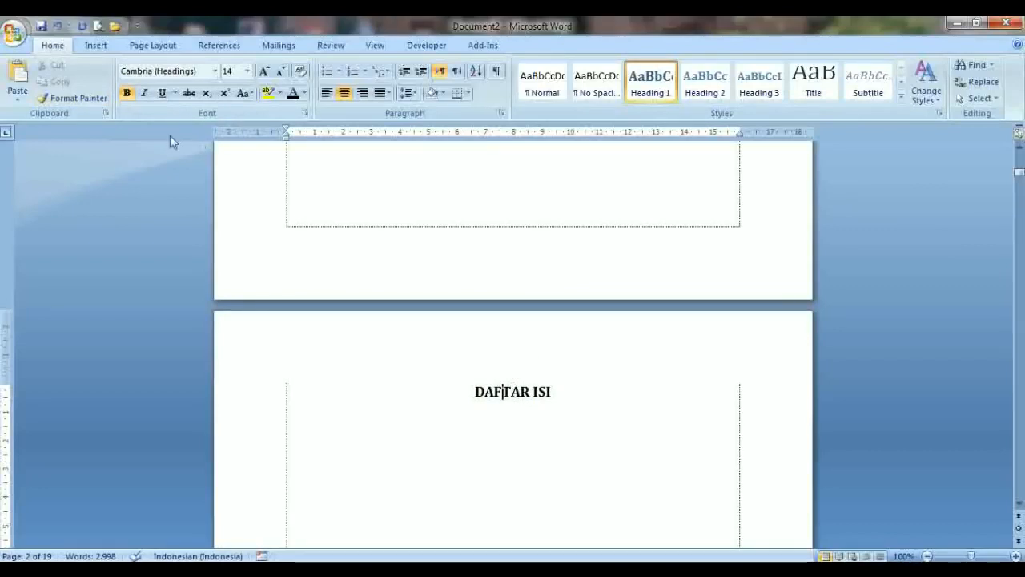
left_click(87, 101)
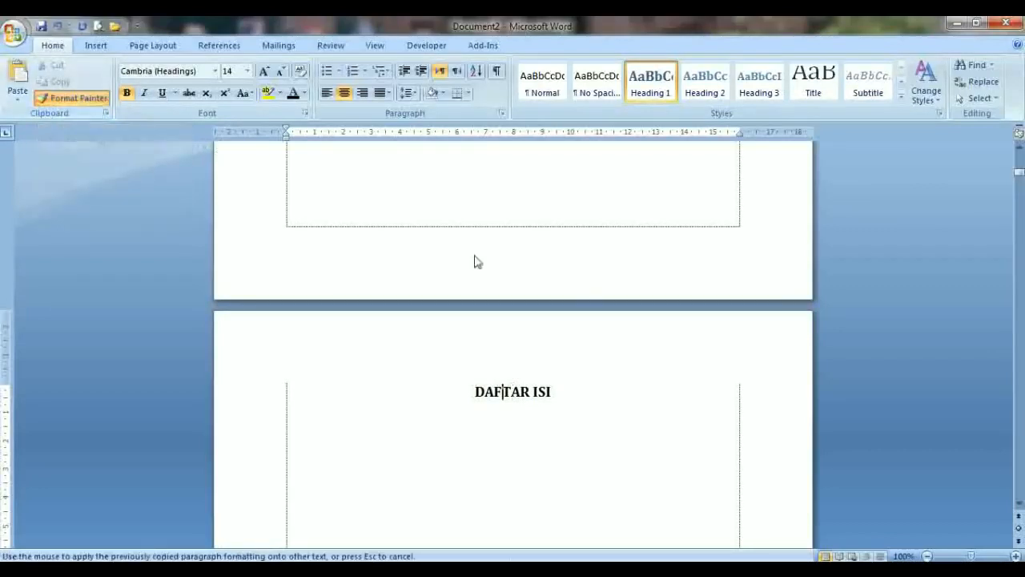
left_click_drag(1021, 174, 1020, 192)
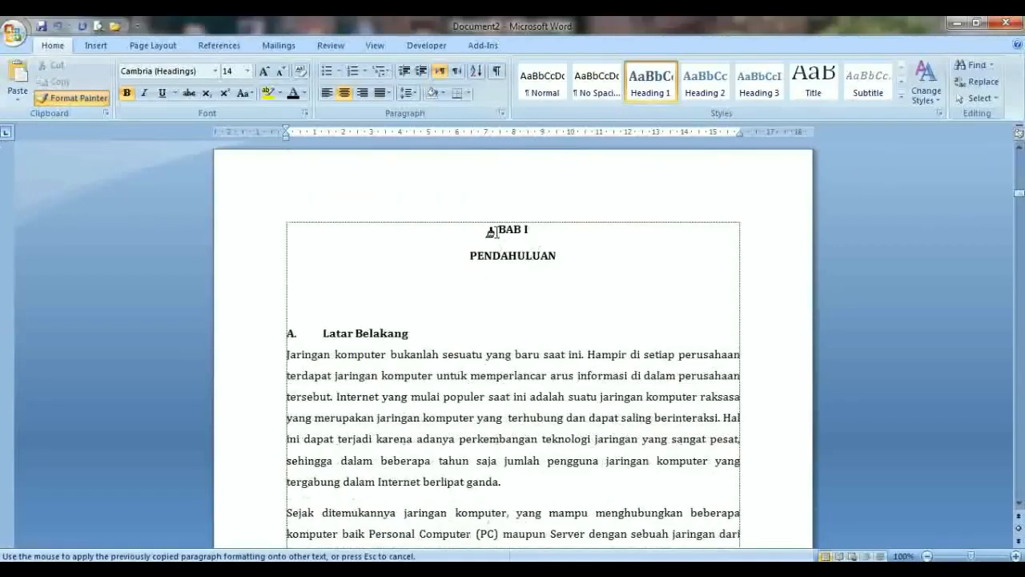
mouse_move(491, 232)
left_mouse_down()
mouse_move(530, 231)
mouse_move(567, 264)
left_mouse_up()
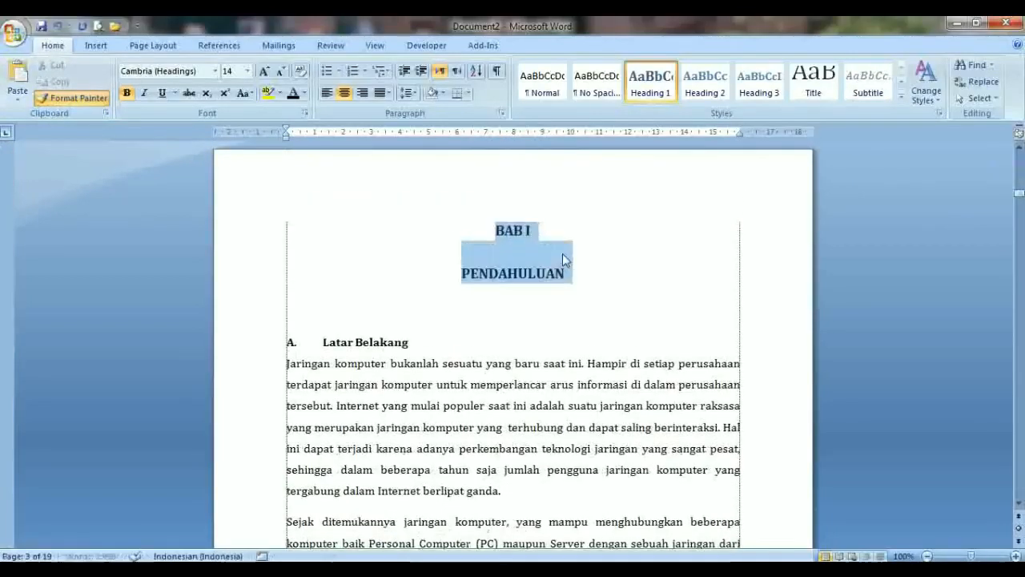
left_click(495, 231)
left_click_drag(495, 231, 587, 270)
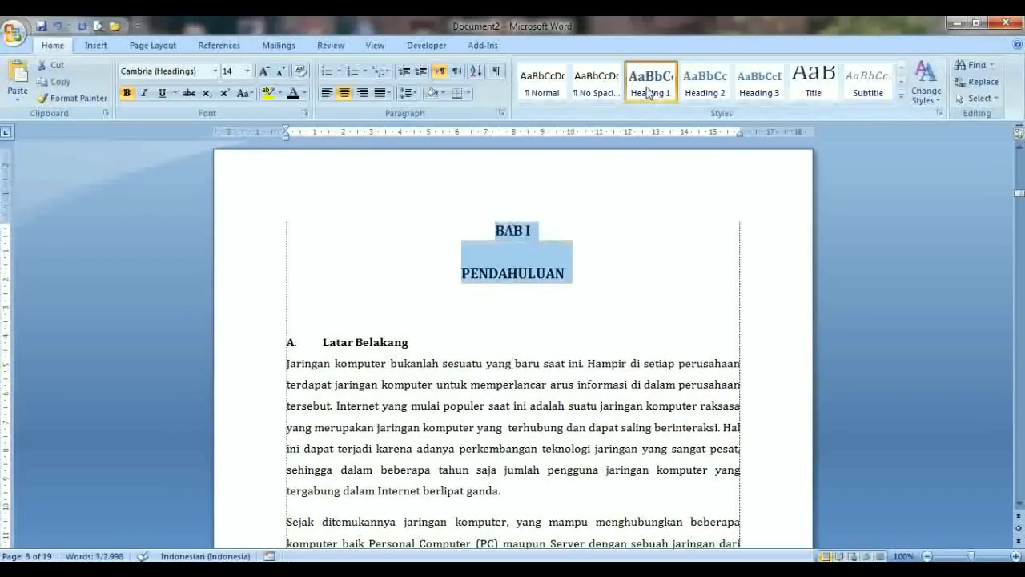
Step: Copy the PENDAHULUAN title's formatting onto the title lines BAB II and KEGIATAN BELAJAR 1 with Format Painter
left_click(521, 273)
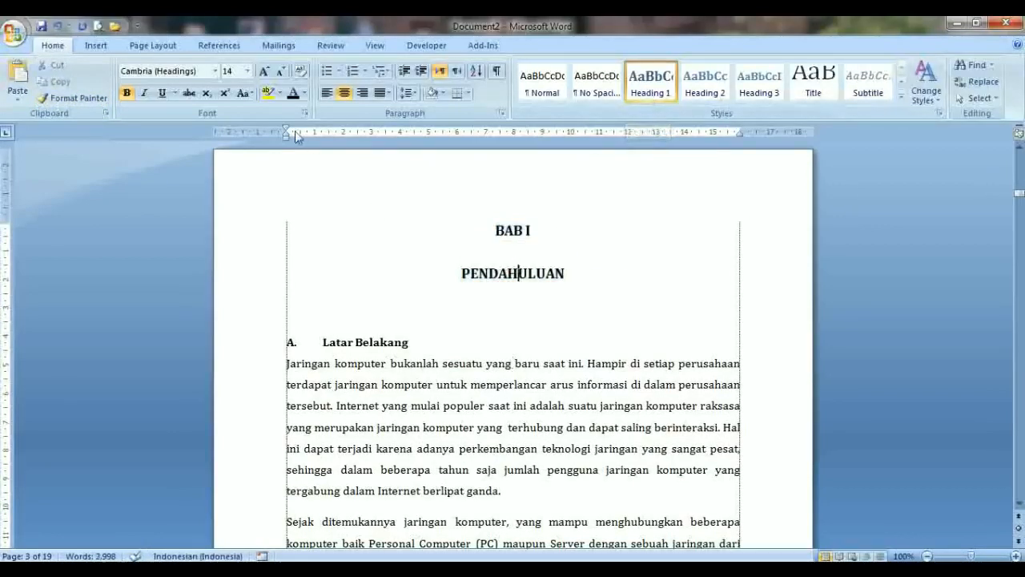
left_click(62, 95)
left_click_drag(1019, 193, 1020, 248)
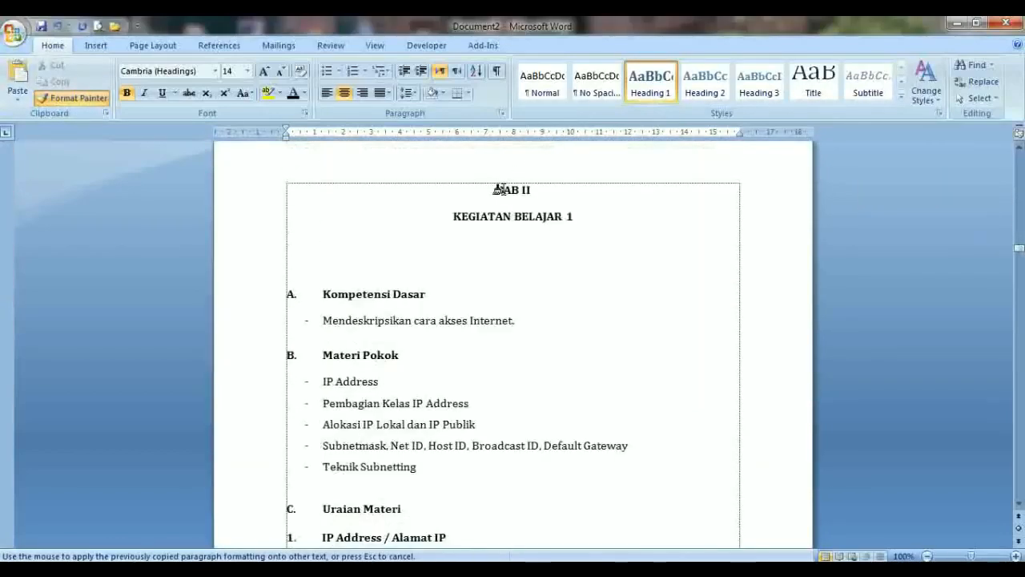
left_click_drag(492, 190, 580, 216)
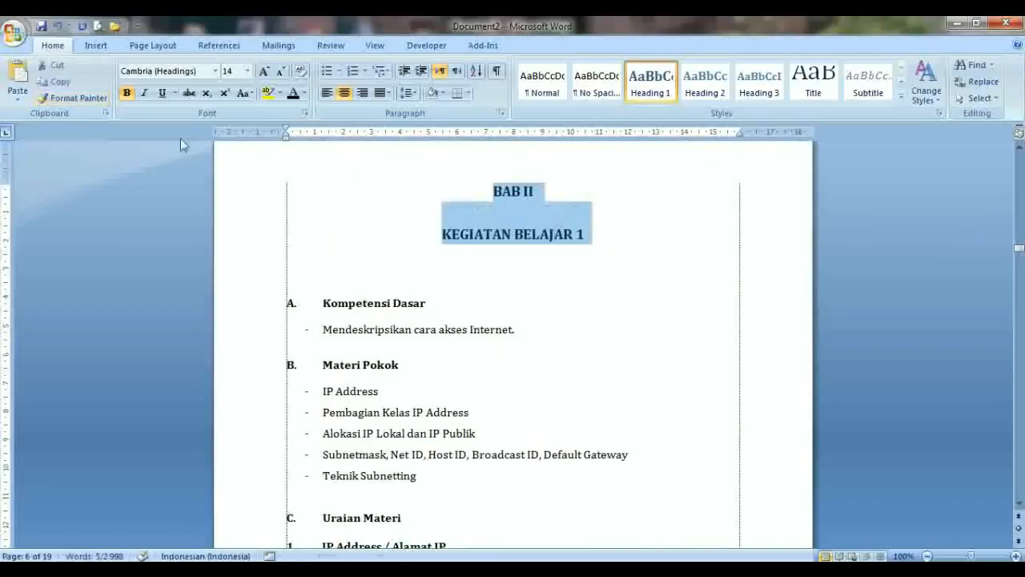
Step: Copy the BAB II title's formatting onto the title lines BAB III and EVALUASI with Format Painter
left_click(96, 106)
left_click_drag(1020, 250, 1019, 449)
left_click_drag(485, 258, 566, 298)
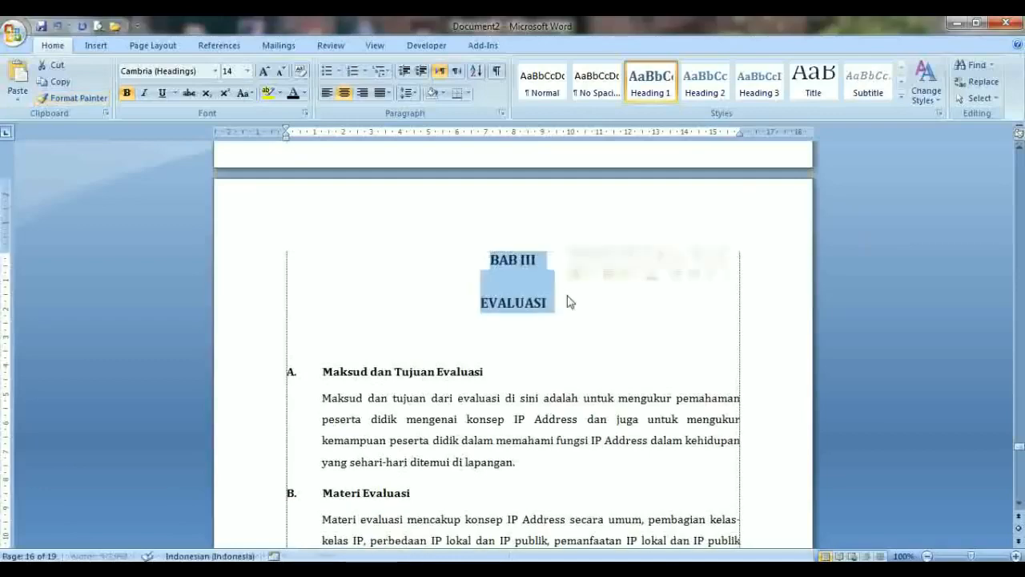
Step: Copy the BAB III title's formatting onto the title lines BAB IV and PENUTUP, and return to the document's beginning
left_click(75, 100)
left_click_drag(1019, 446, 1020, 484)
left_click_drag(489, 442, 572, 476)
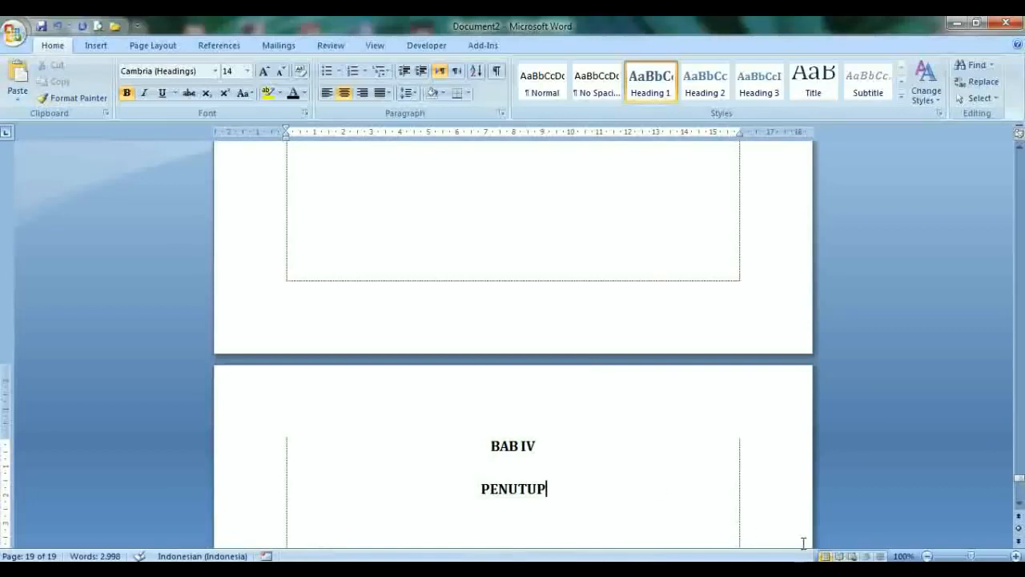
left_click(518, 466)
key("ctrl+Home")
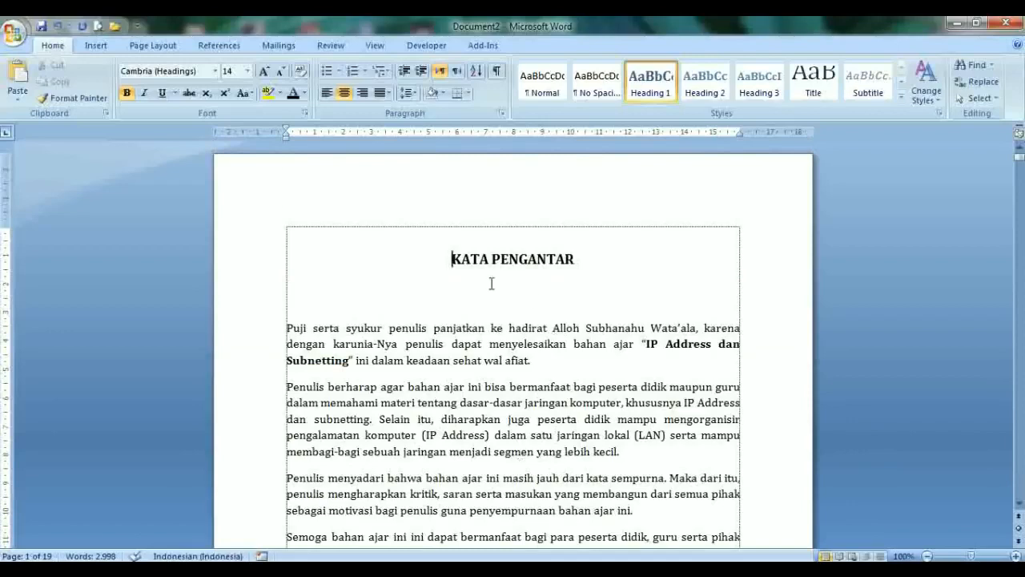
Step: Apply the Heading 2 style to the Latar Belakang subheading under BAB I PENDAHULUAN
key("Page_Down")
key("Page_Down")
key("Page_Down")
key("Page_Down")
key("Page_Down")
key("Page_Down")
key("Page_Down")
key("Page_Down")
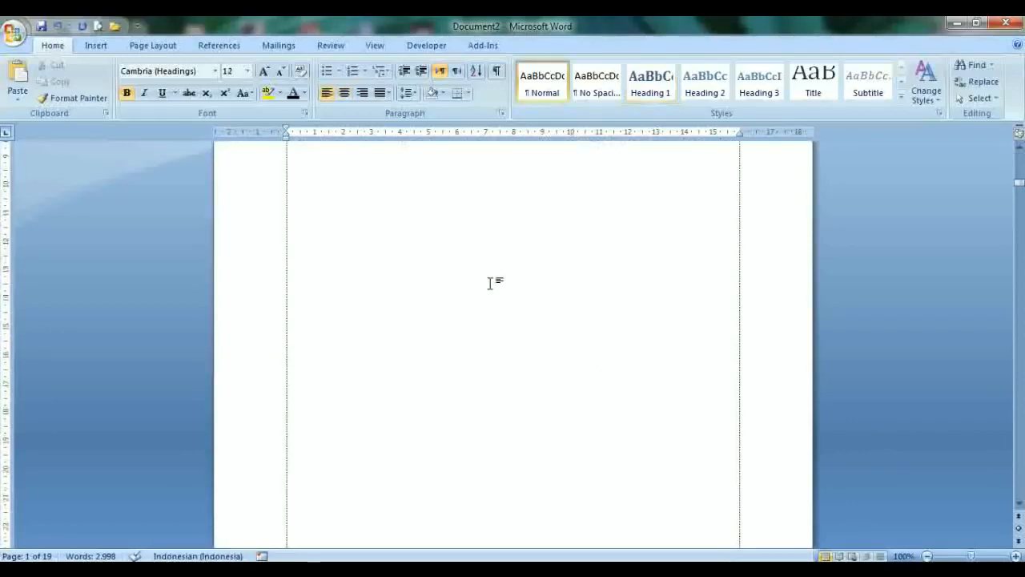
key("Page_Up")
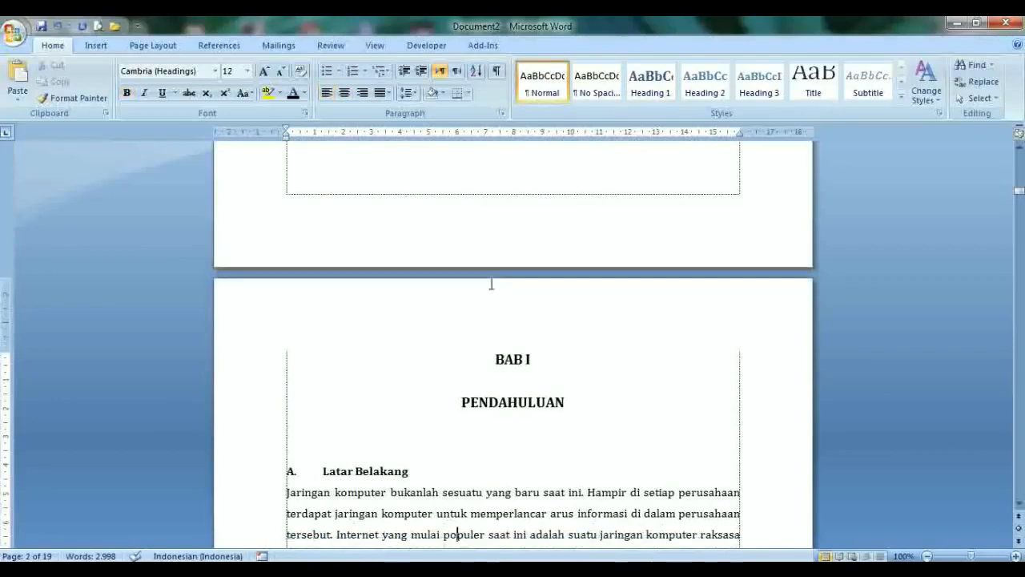
key("Up")
key("Up")
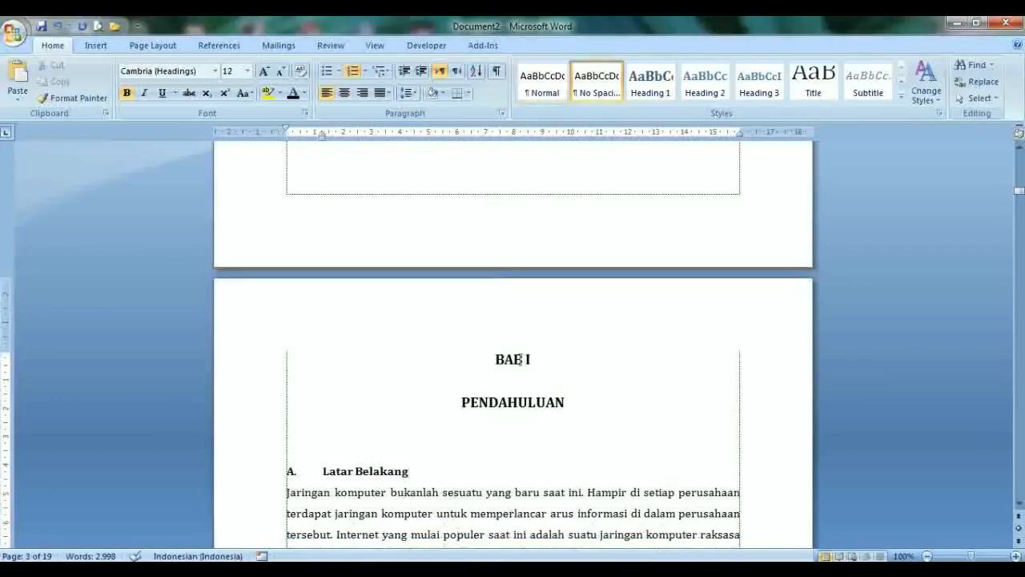
key("Page_Down")
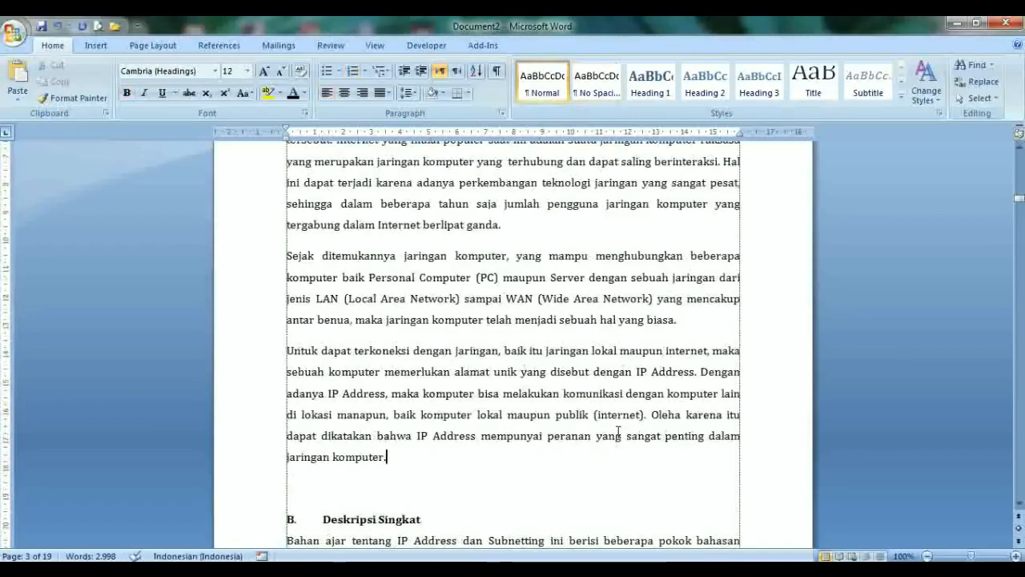
key("Page_Up")
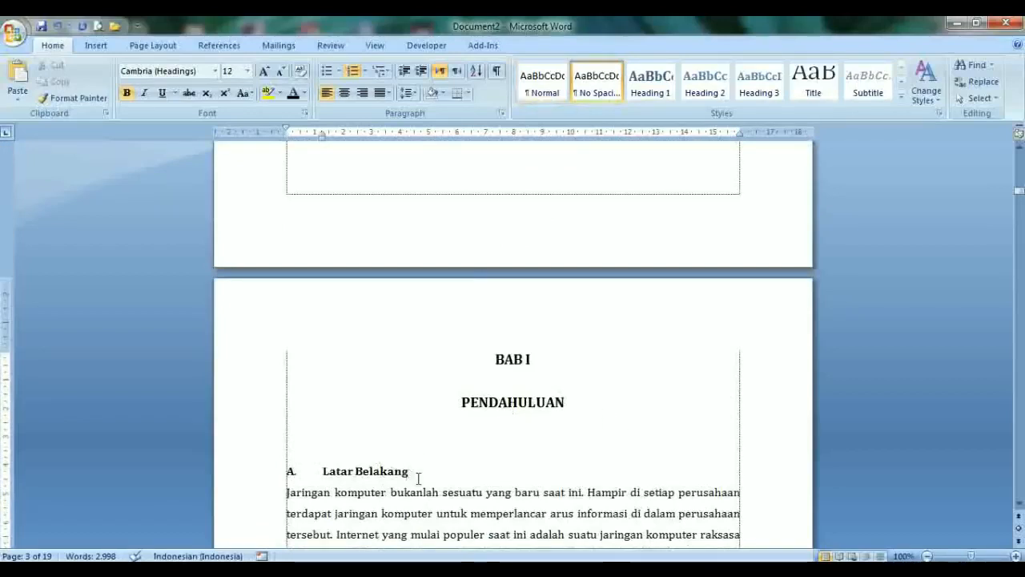
key("shift+End")
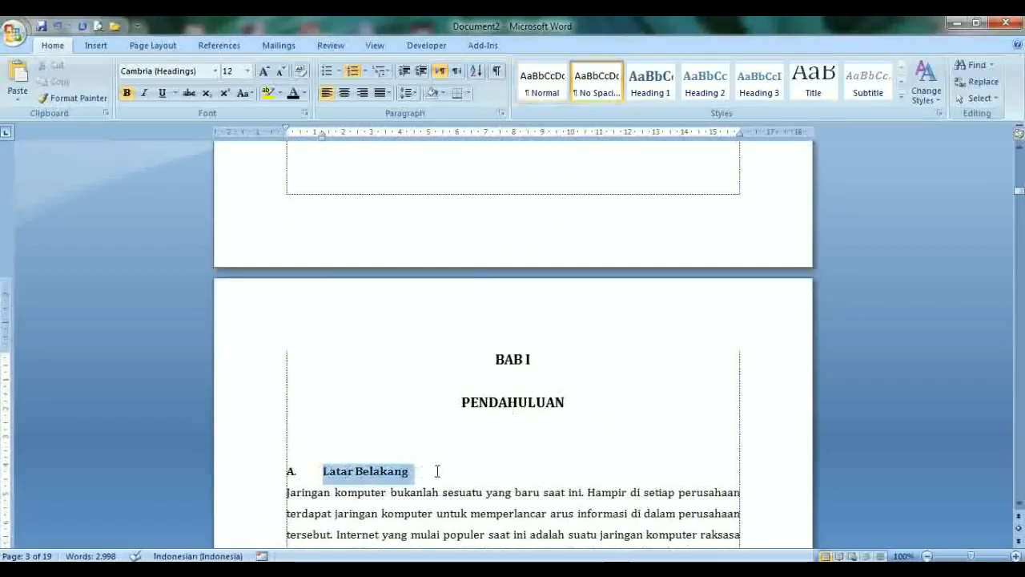
left_click(717, 93)
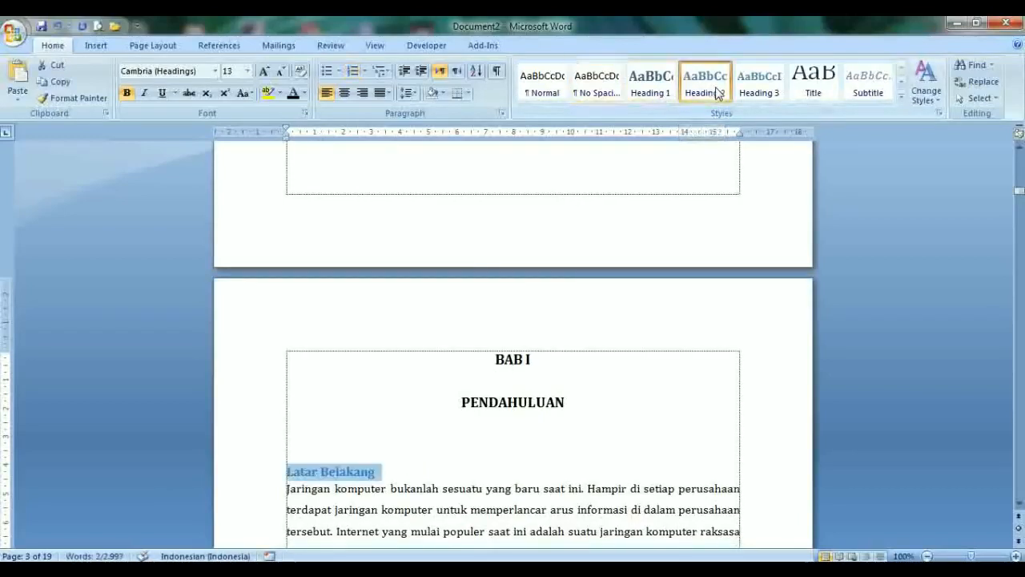
Step: Set the Latar Belakang heading's font size to 12 and its font colour to black
left_click(248, 71)
left_click(231, 140)
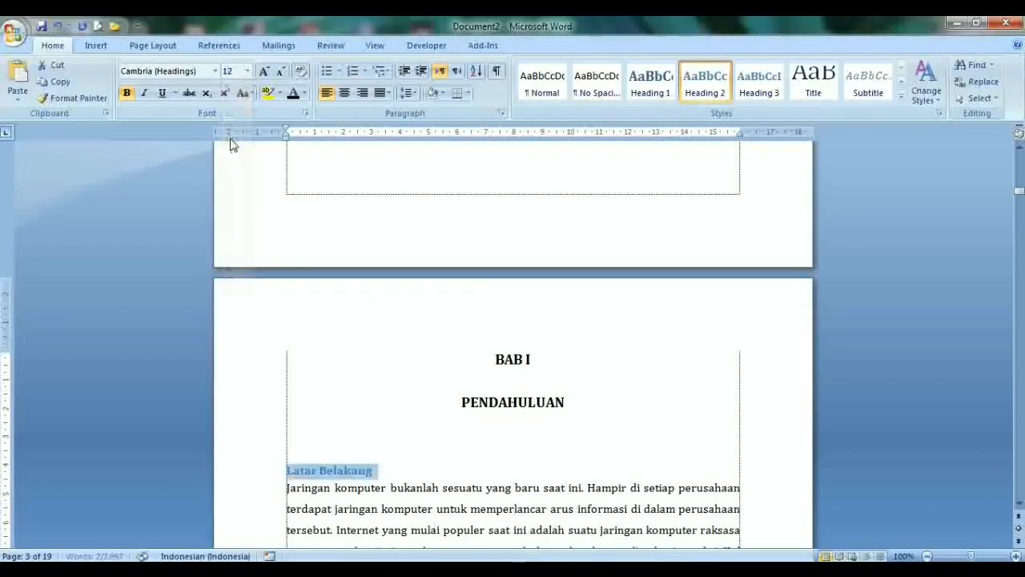
left_click(293, 93)
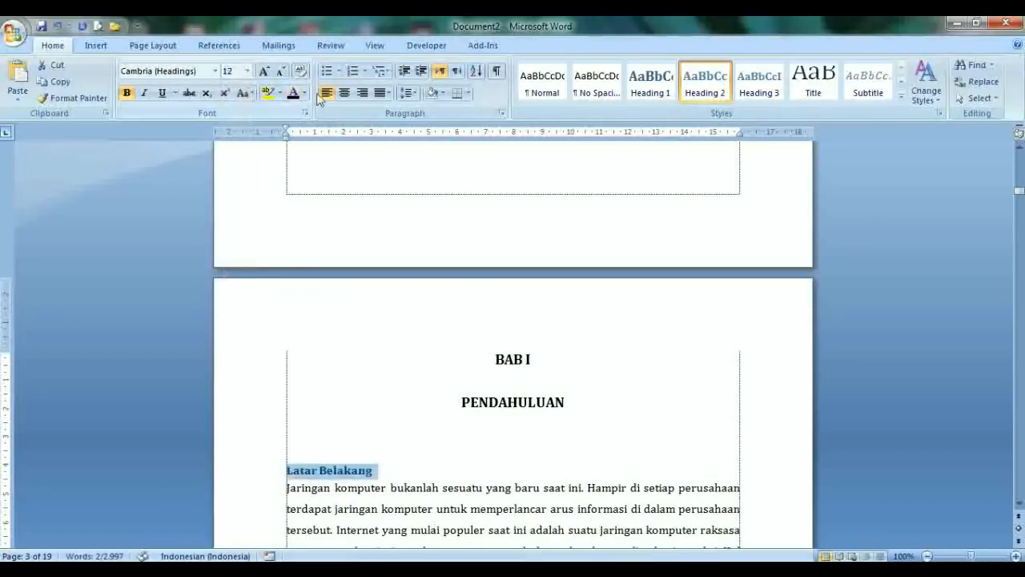
Step: Number the Latar Belakang heading with the A., B., C. format and align its number with the page's left margin
left_click(365, 71)
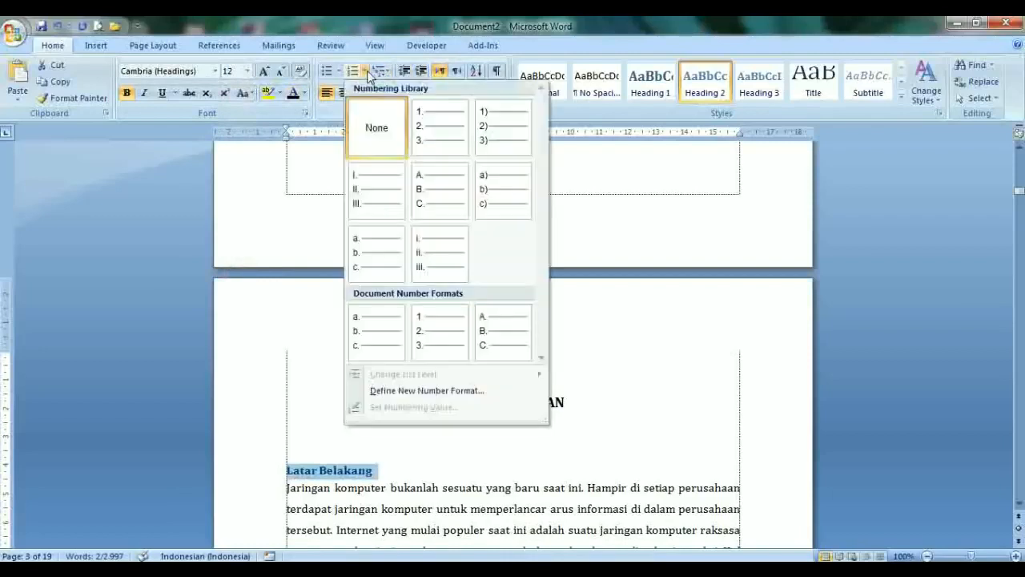
left_click(425, 191)
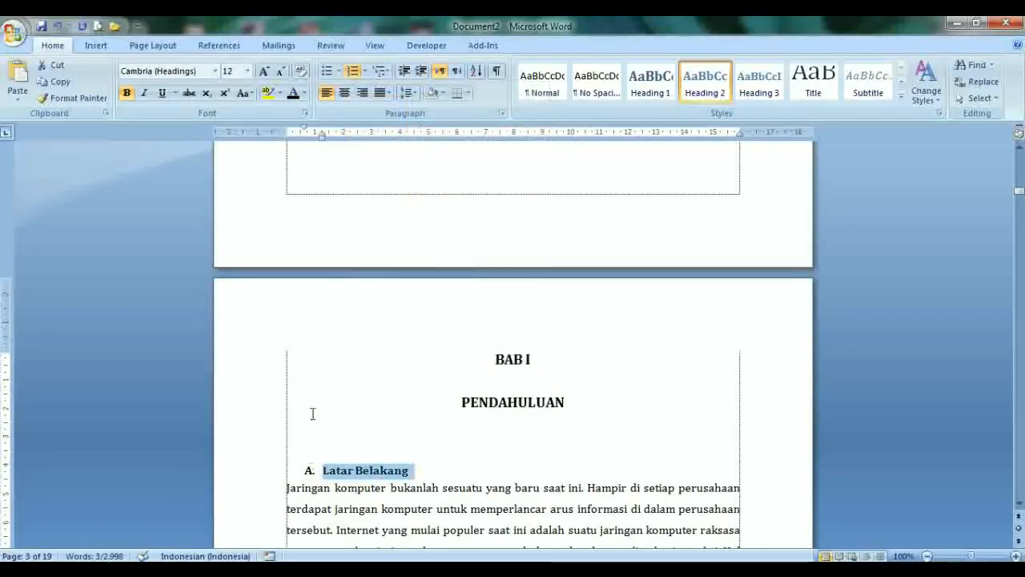
left_click_drag(305, 131, 290, 134)
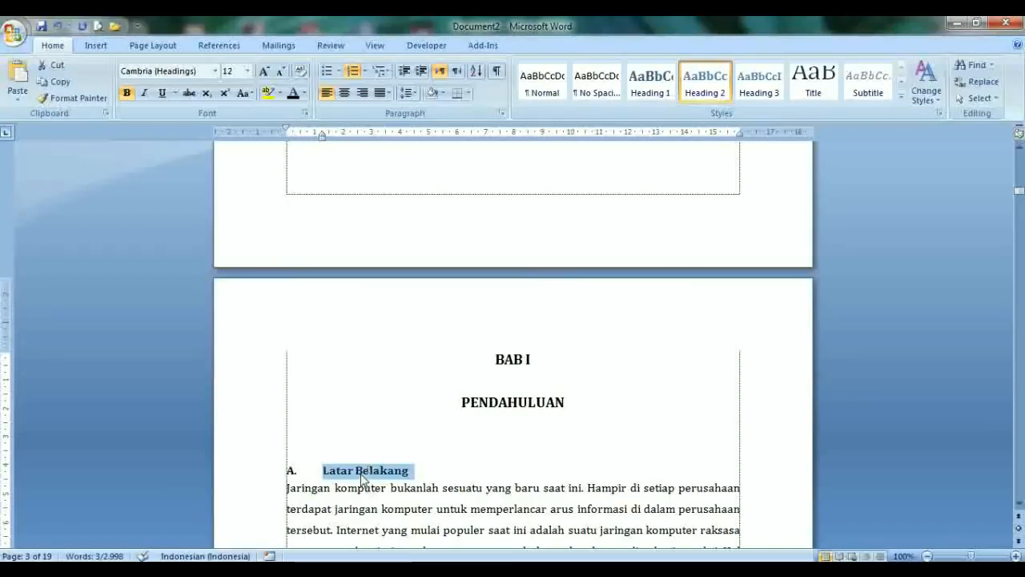
Step: Try single and 1.5 line spacing on the Latar Belakang heading, and settle on double spacing
left_click(417, 478)
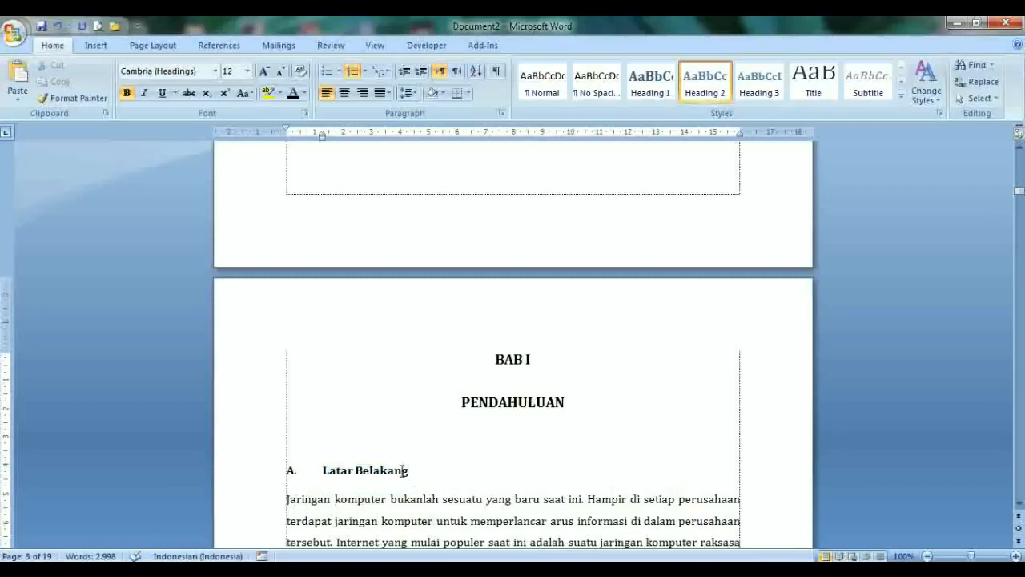
key("ctrl+1")
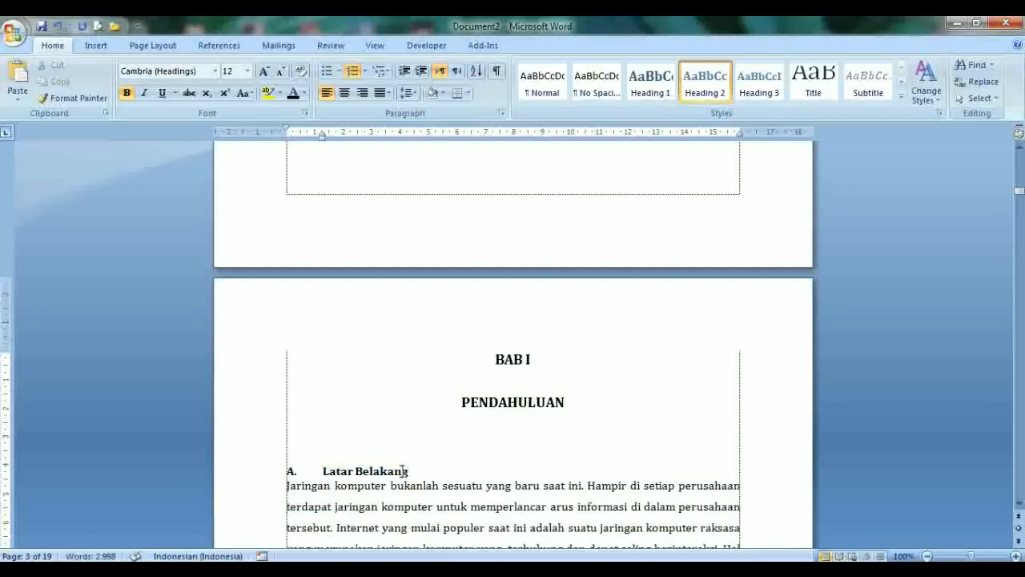
key("ctrl+5")
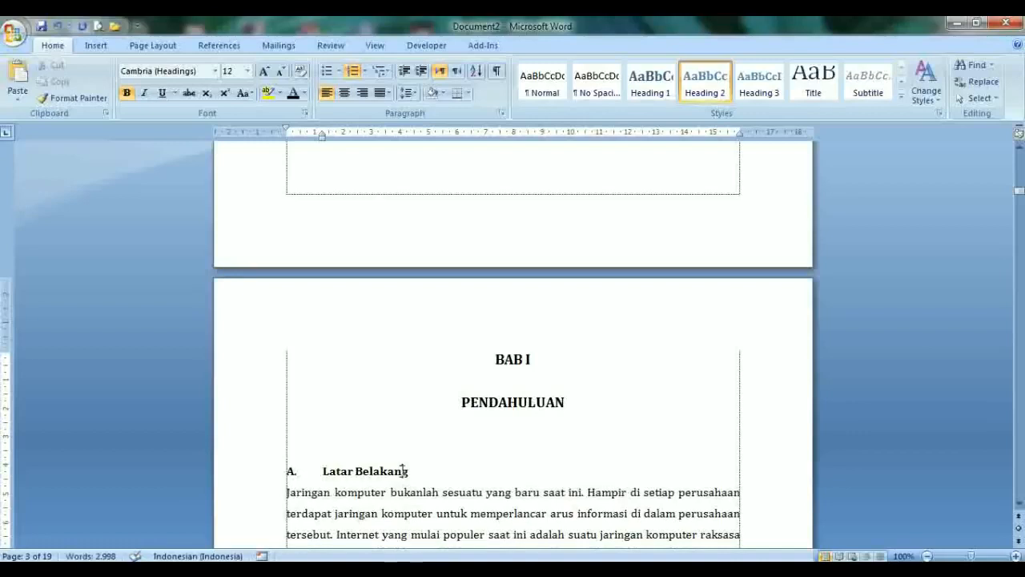
key("ctrl+2")
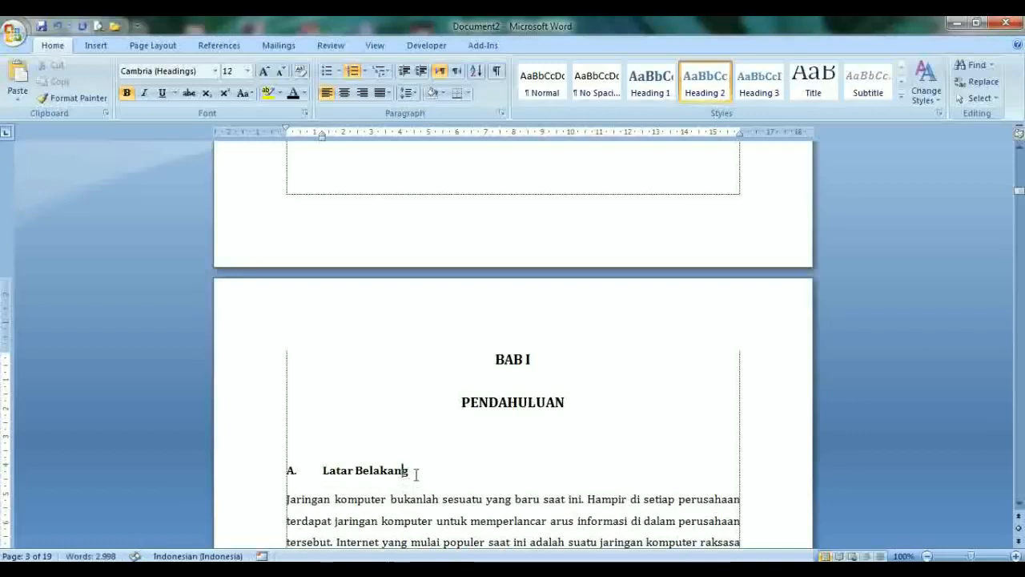
Step: Copy the Latar Belakang heading's formatting onto the Deskripsi Singkat and Standar Kompetensi subheadings with Format Painter
left_click_drag(1022, 193, 1022, 197)
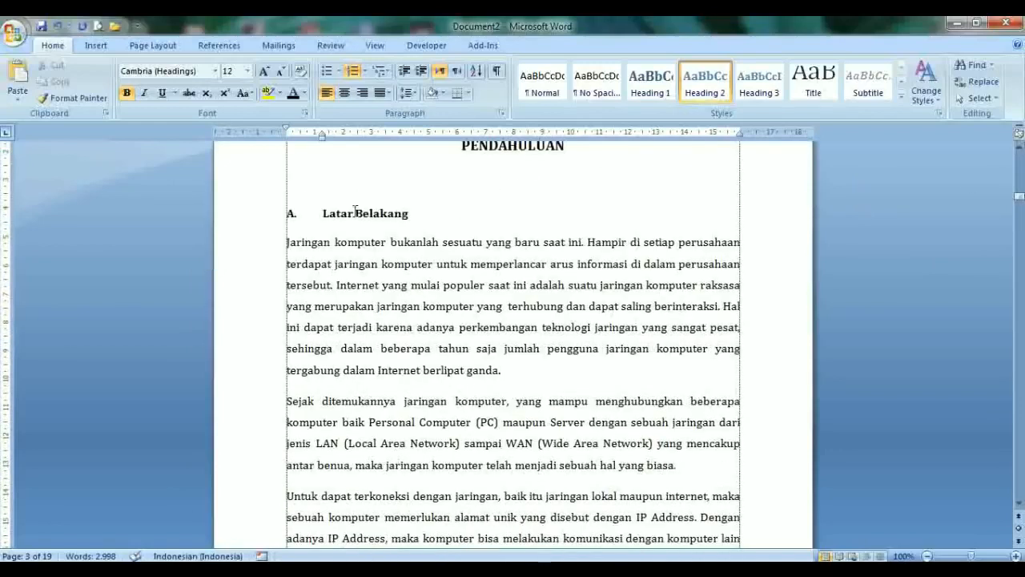
left_click(74, 103)
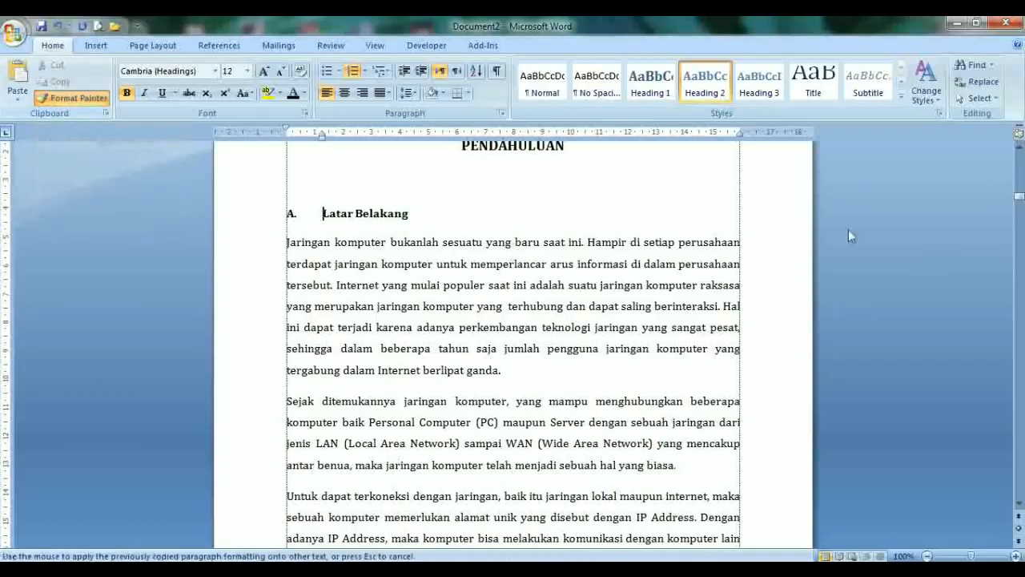
left_click_drag(1022, 200, 1022, 206)
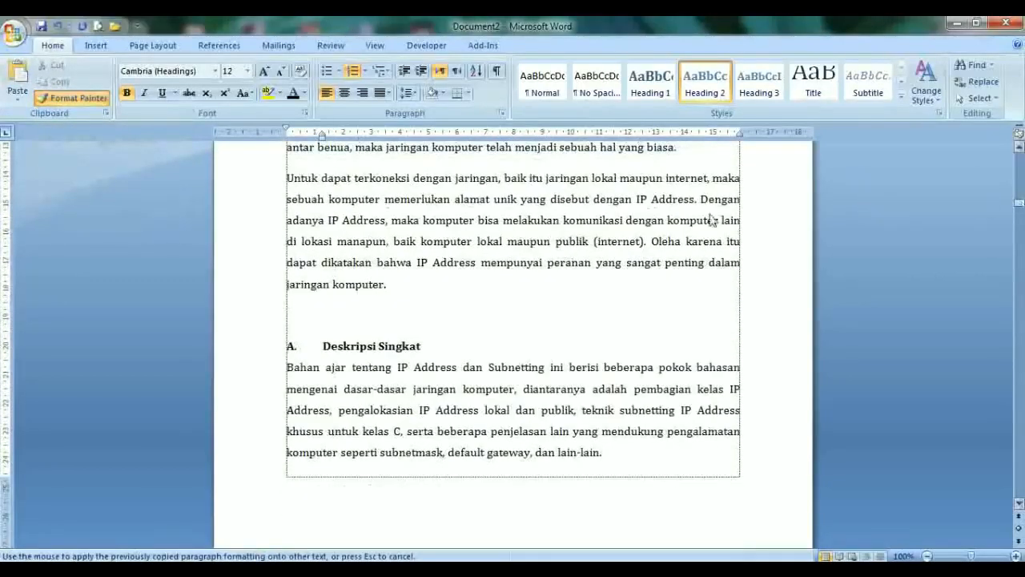
mouse_move(312, 346)
left_mouse_down()
mouse_move(444, 347)
mouse_move(422, 352)
left_mouse_up()
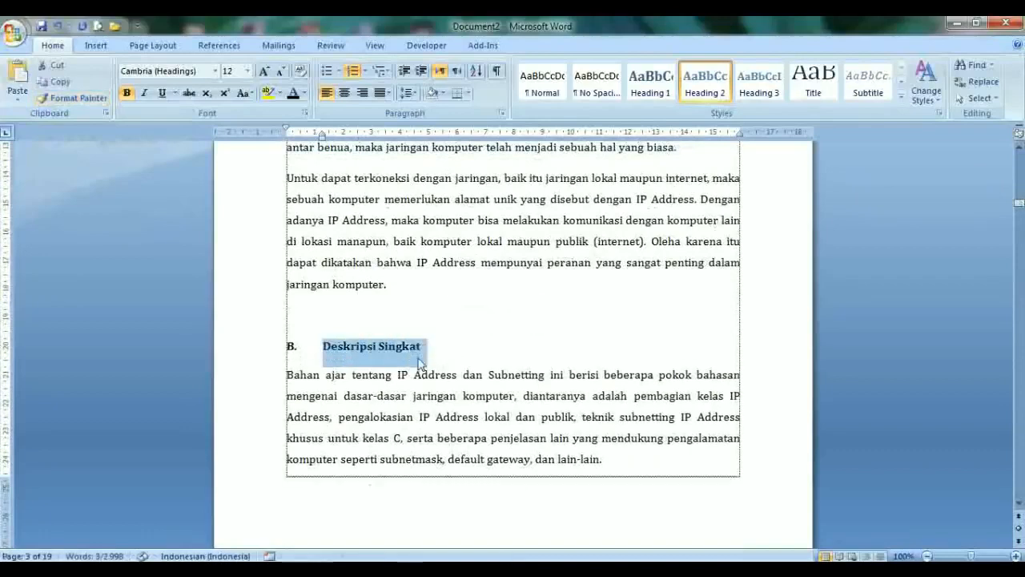
left_click(75, 98)
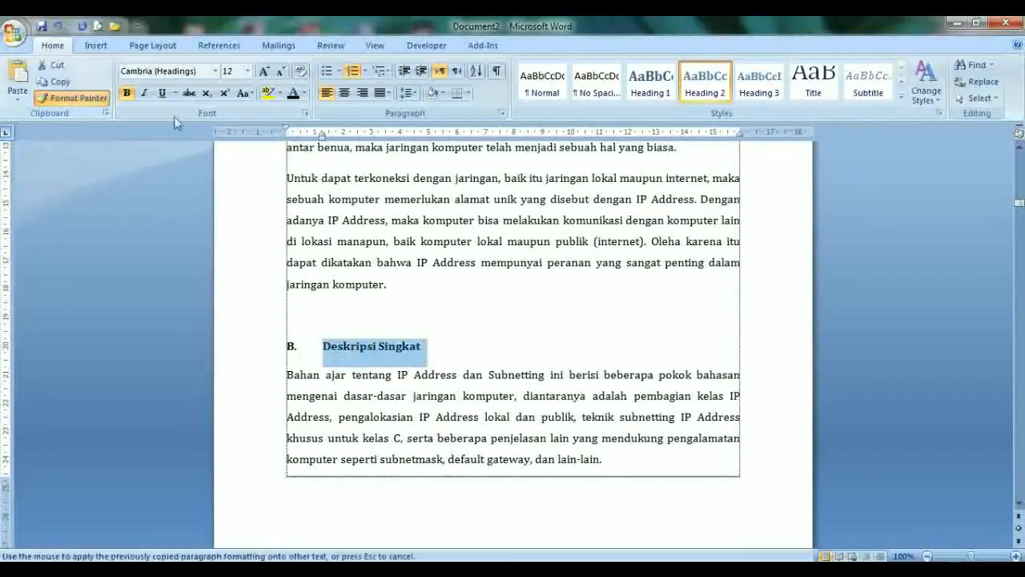
left_click_drag(1020, 210, 1020, 213)
left_click_drag(311, 322, 442, 324)
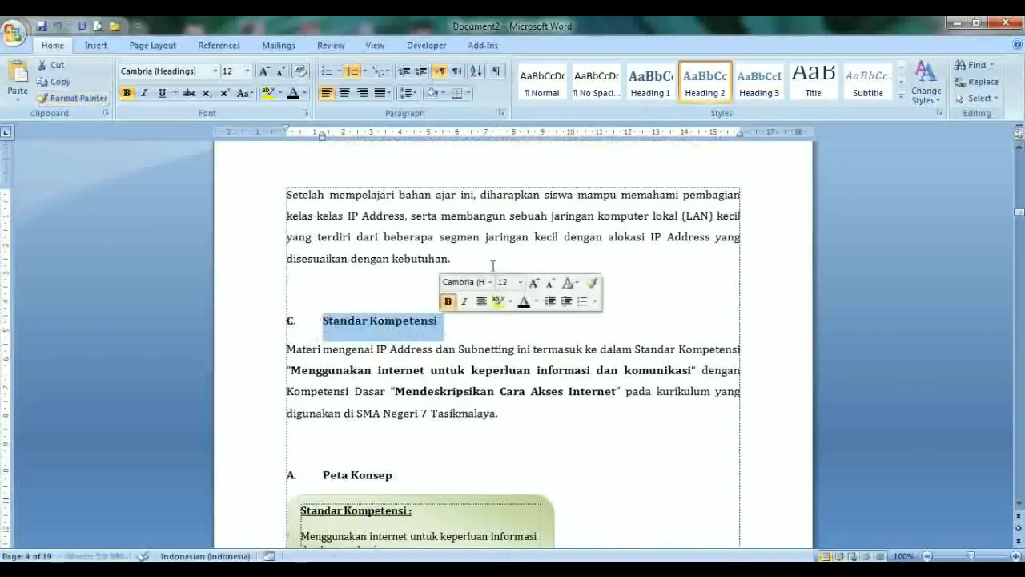
Step: Copy the Standar Kompetensi heading's formatting onto the Peta Konsep and Manfaat subheadings with Format Painter
left_click(74, 98)
left_click_drag(320, 475, 394, 477)
left_click_drag(1017, 220, 1017, 233)
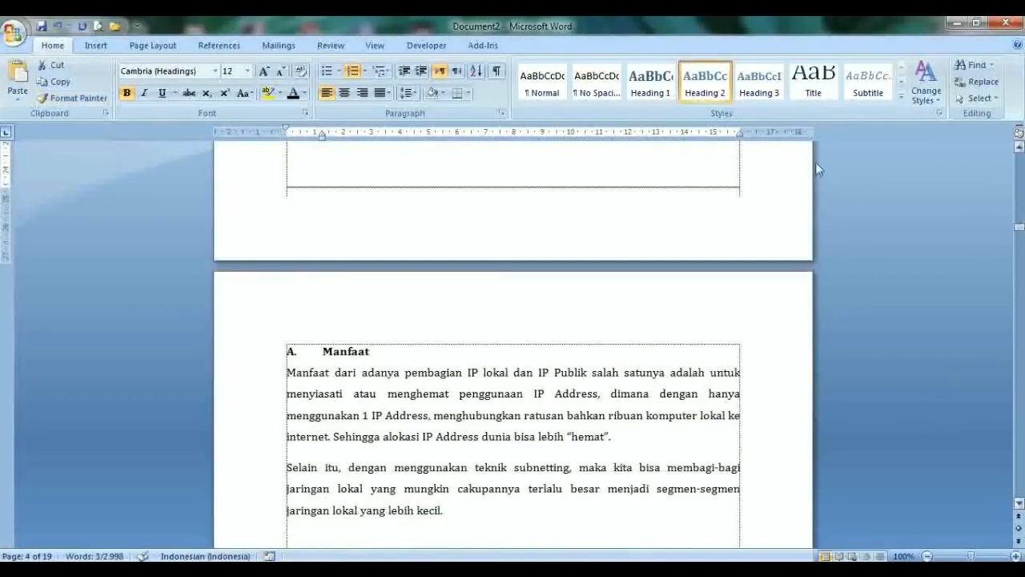
left_click(78, 96)
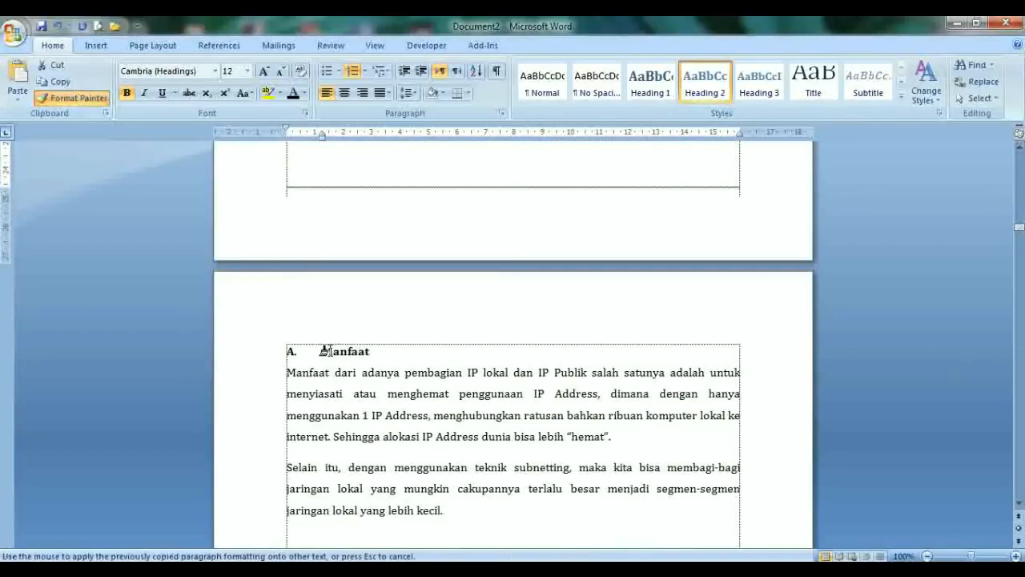
left_click_drag(319, 350, 392, 361)
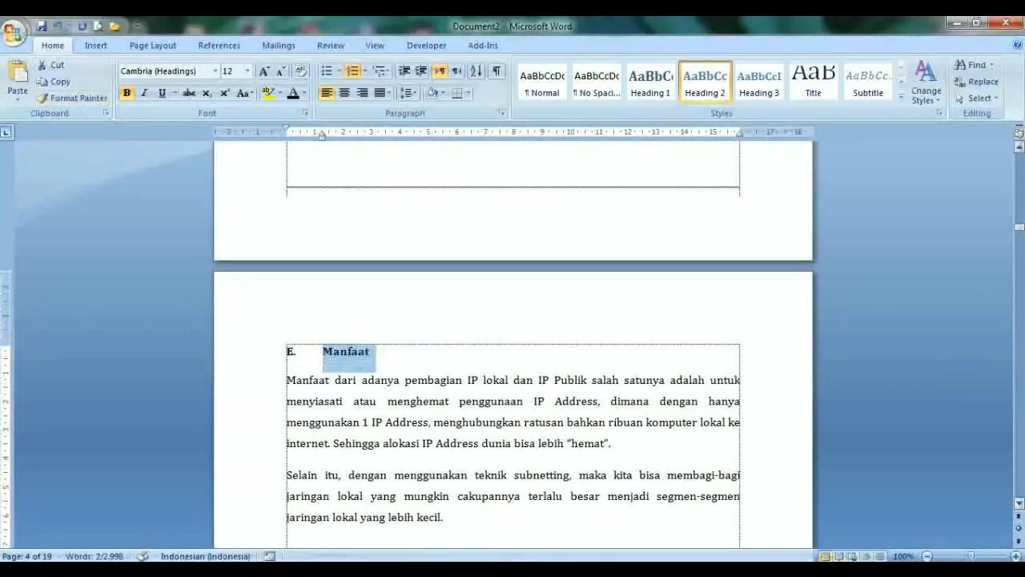
Step: Copy the Manfaat heading's formatting onto the Tujuan Pembelajaran and Petunjuk Penggunaan Modul subheadings with Format Painter
left_click_drag(1019, 228, 1018, 234)
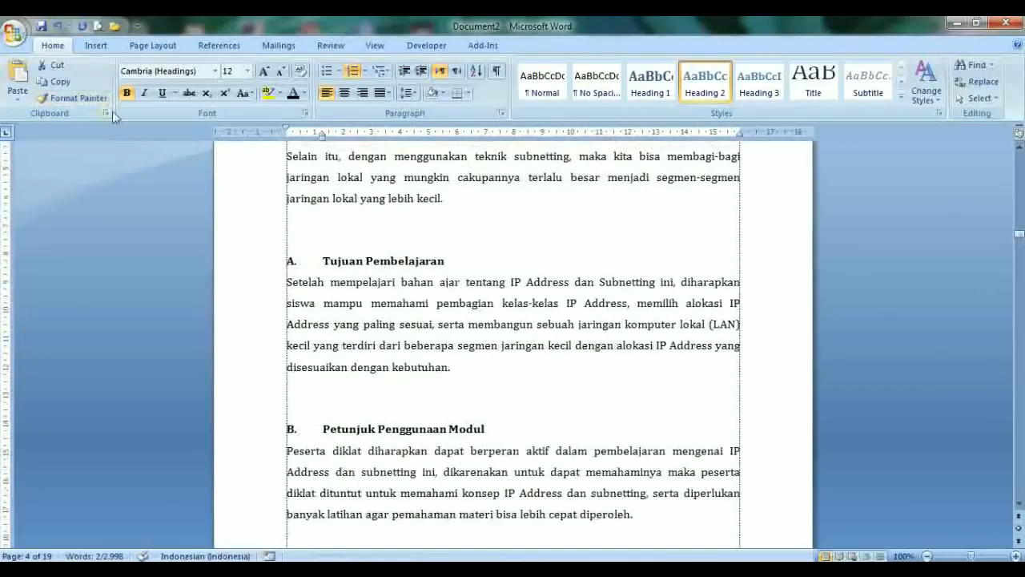
left_click(76, 97)
left_click_drag(315, 261, 454, 258)
left_click_drag(325, 435, 490, 435)
Step: Examine the lettered subheadings under BAB II KEGIATAN BELAJAR 1, from Kompetensi Dasar to Uraian Materi
mouse_move(1020, 233)
left_mouse_down()
mouse_move(1021, 252)
mouse_move(1021, 199)
mouse_move(1021, 250)
left_mouse_up()
left_click(363, 238)
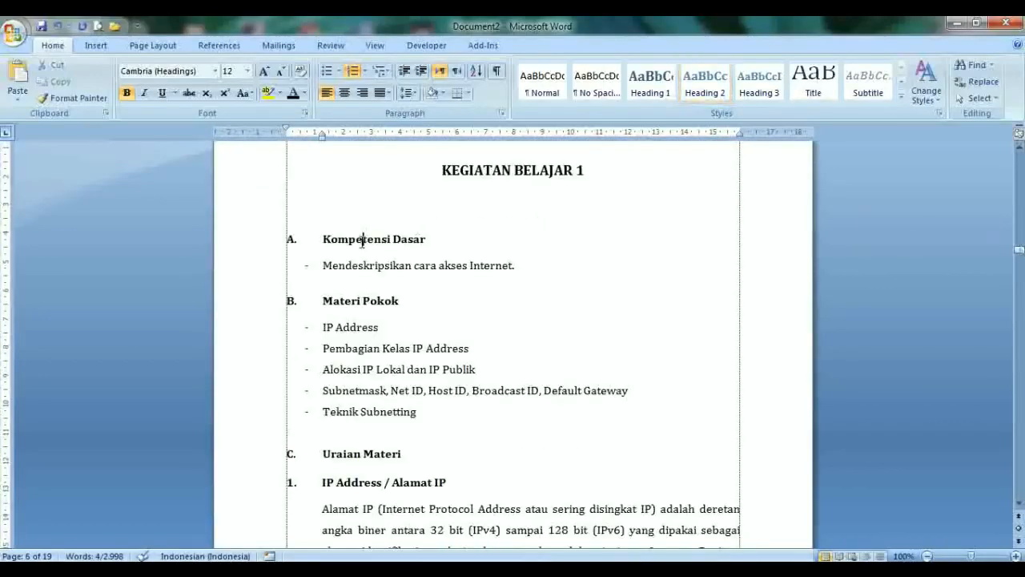
key("Up")
key("Up")
key("Up")
key("Up")
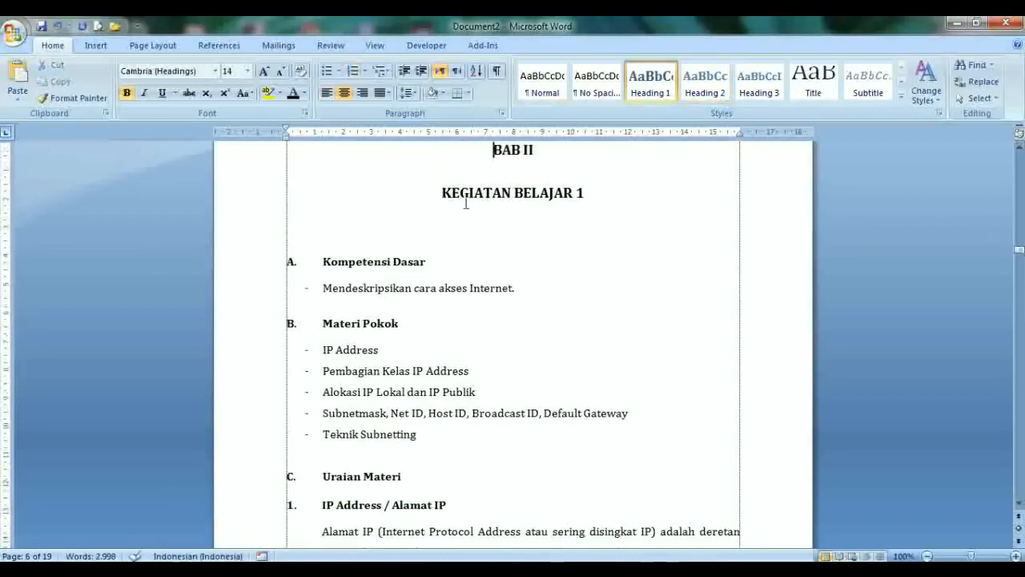
key("Down")
key("Down")
key("Down")
key("Down")
key("Down")
key("Down")
key("Down")
key("Down")
key("Down")
key("Down")
key("Down")
key("Down")
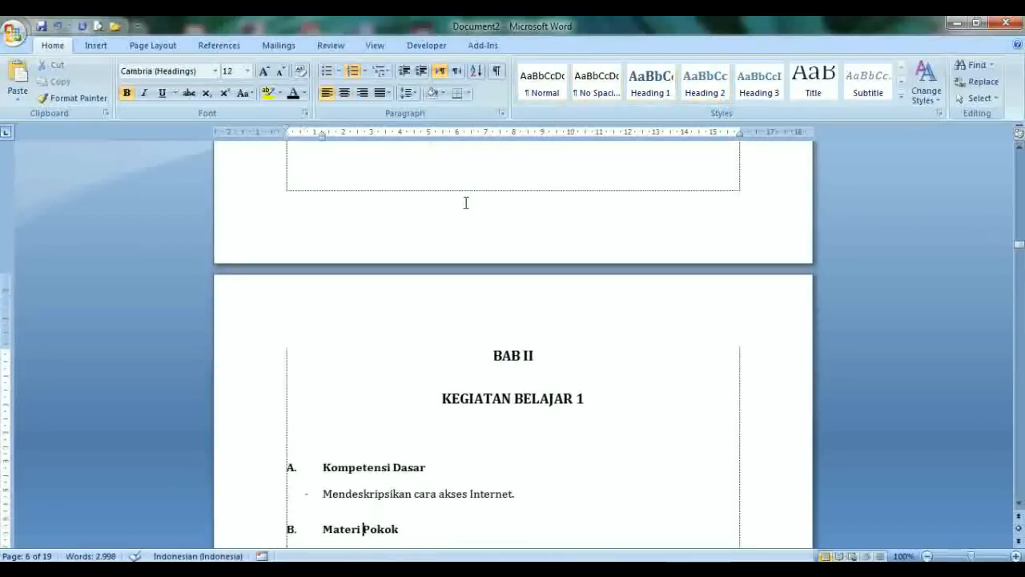
key("Down")
key("Down")
key("Down")
key("Down")
key("Down")
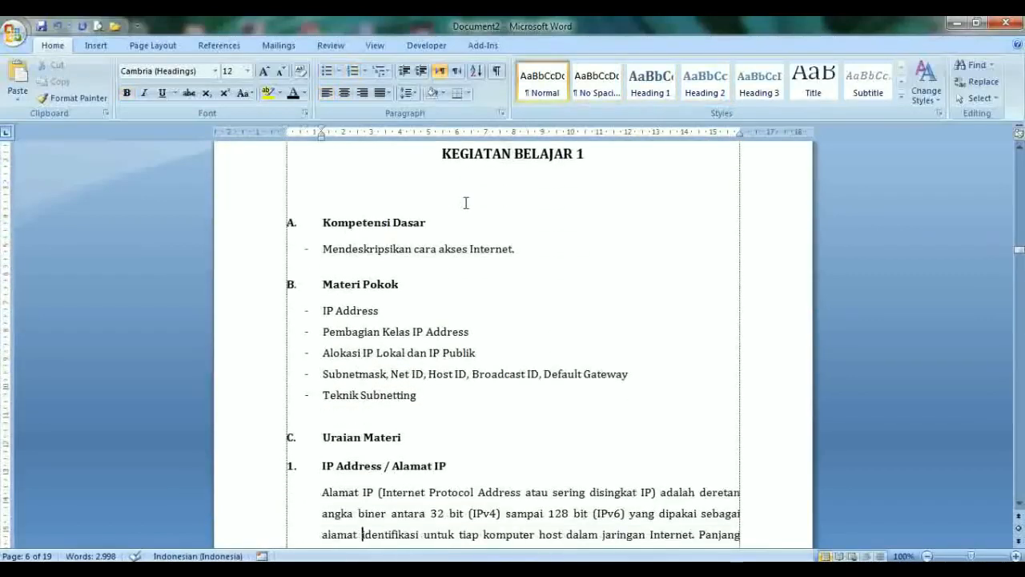
left_click(331, 228)
left_click_drag(322, 226, 431, 228)
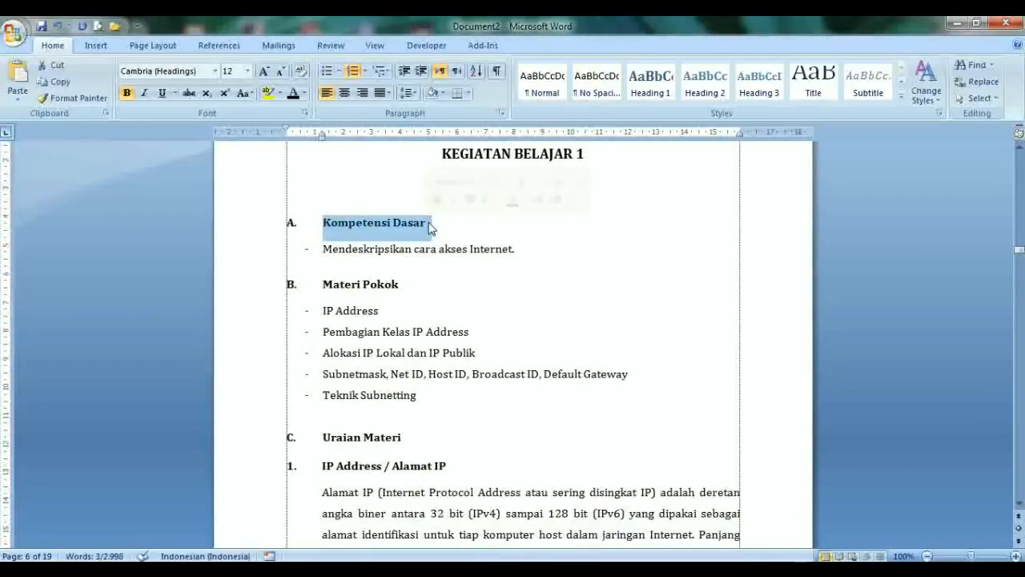
Step: Try to copy the Petunjuk Penggunaan Modul heading's formatting onto the Kompetensi Dasar subheading with Format Painter
key("Page_Up")
key("Page_Up")
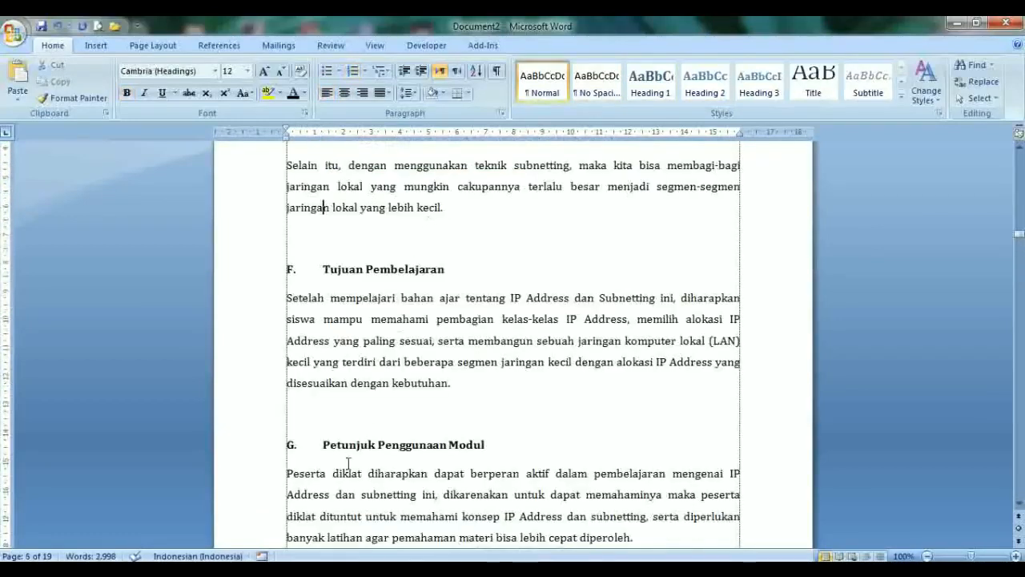
left_click(348, 446)
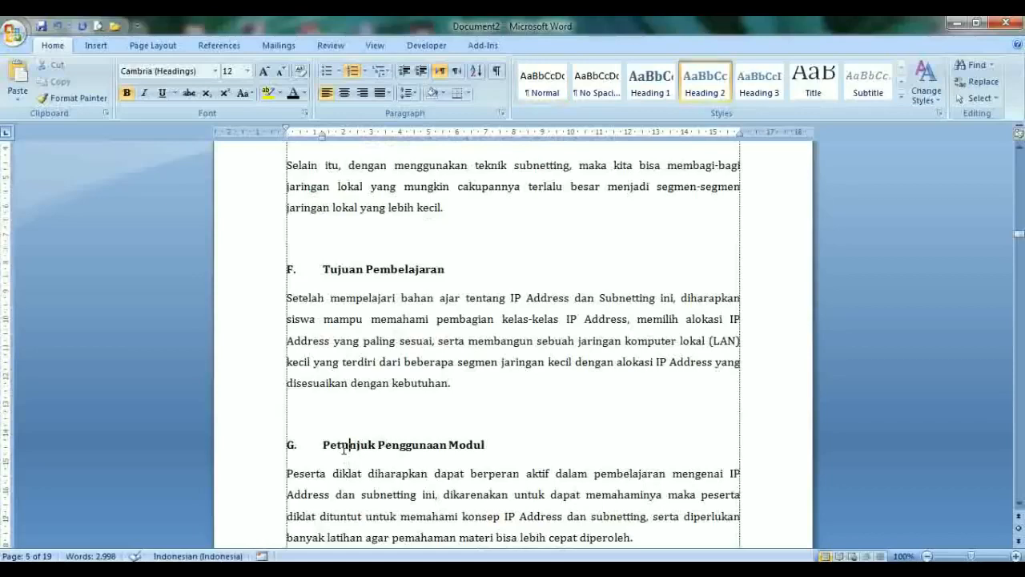
left_click(72, 98)
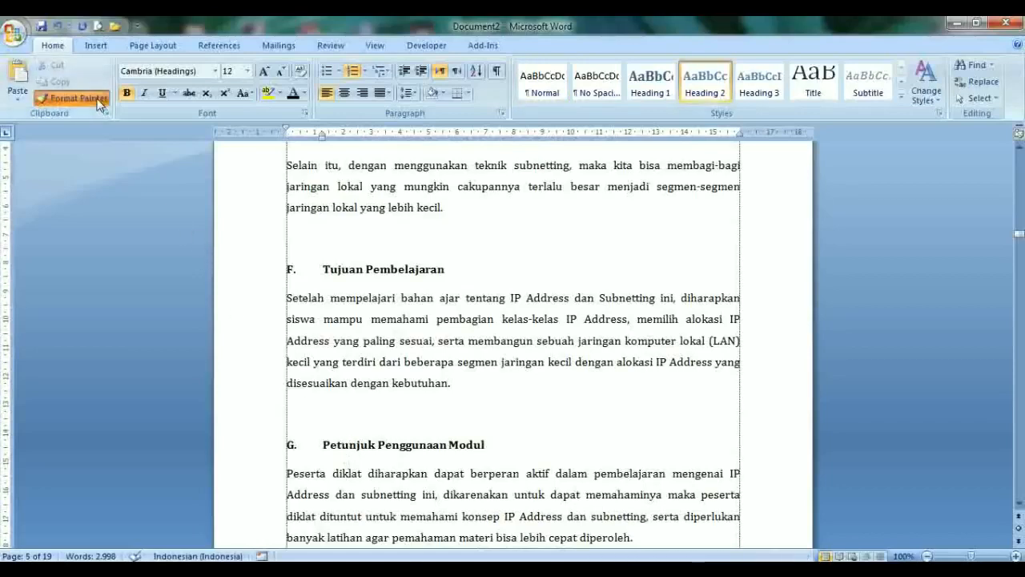
left_click_drag(1019, 234, 1021, 253)
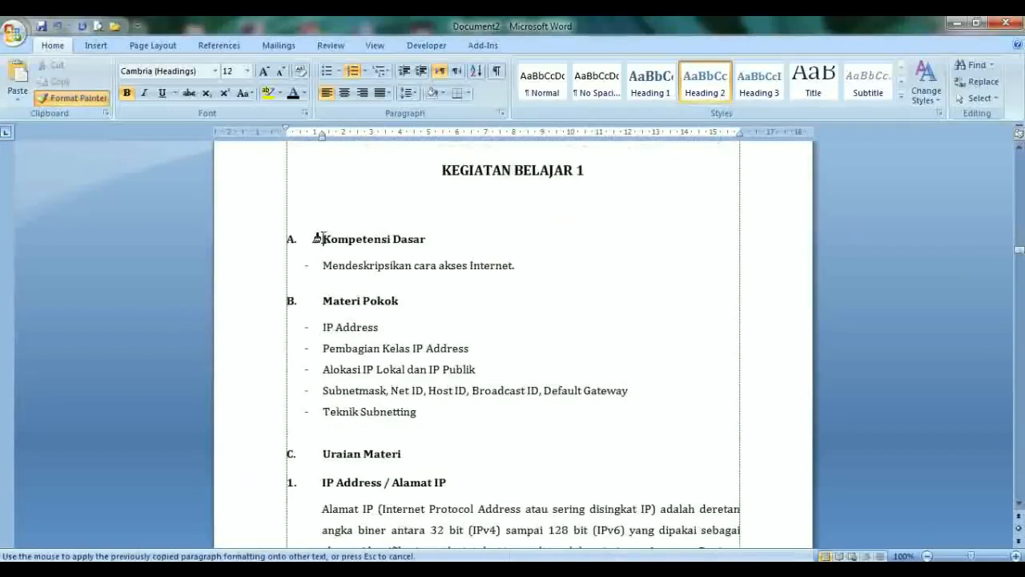
left_click(461, 231)
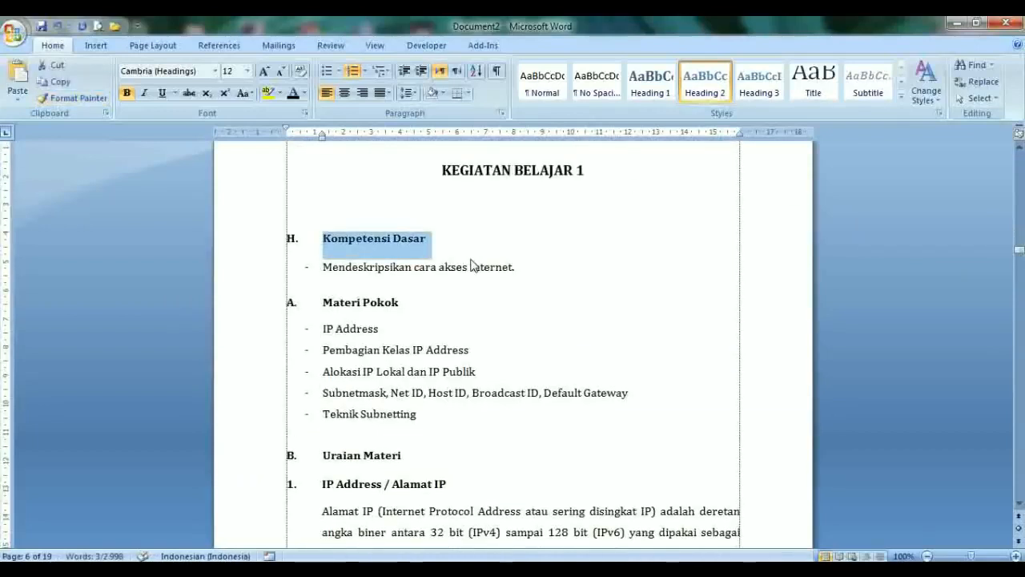
left_click(365, 72)
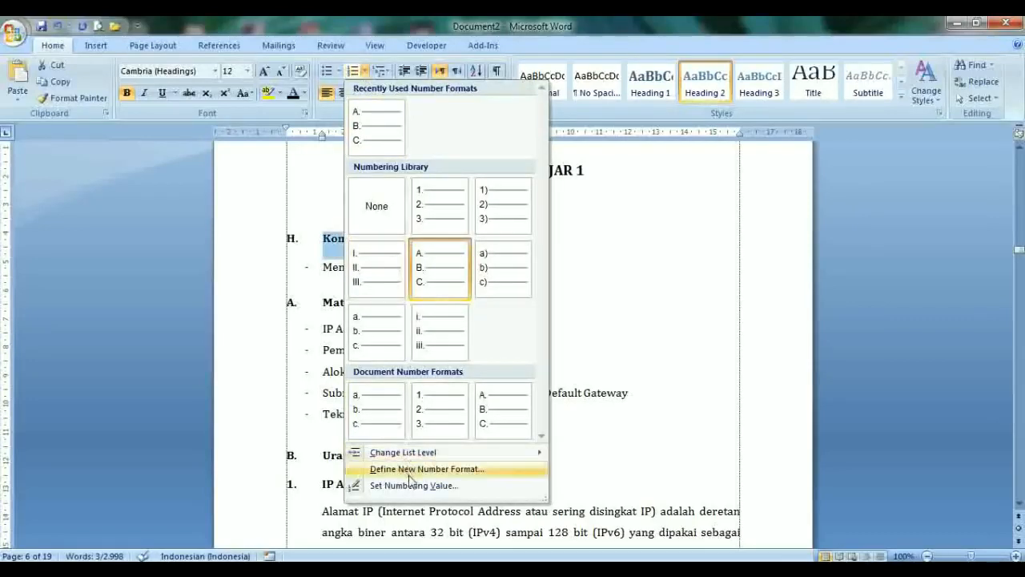
left_click(671, 293)
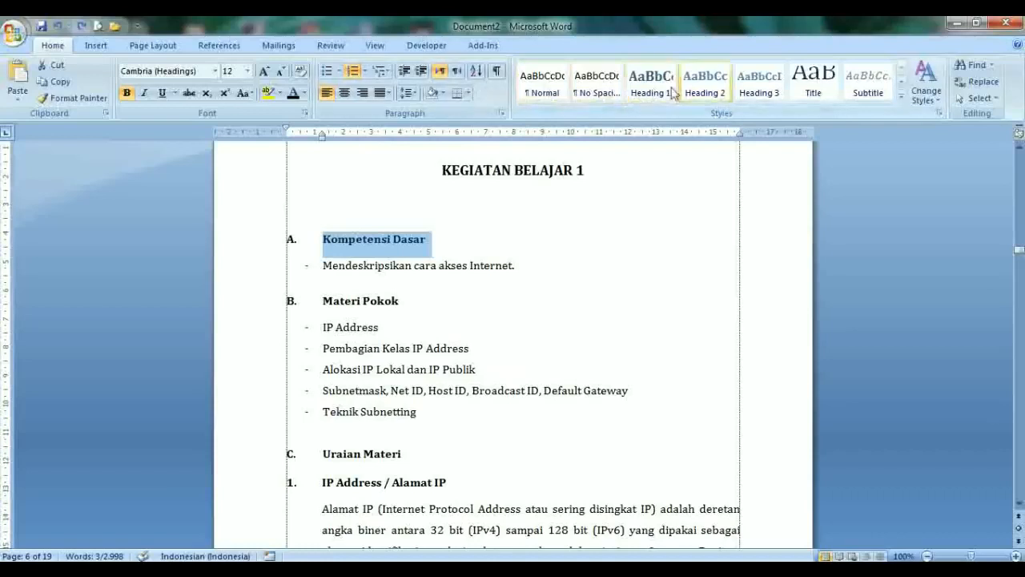
Step: Apply the Heading 2 style to the Kompetensi Dasar subheading and make its text black at 12 pt
left_click(705, 80)
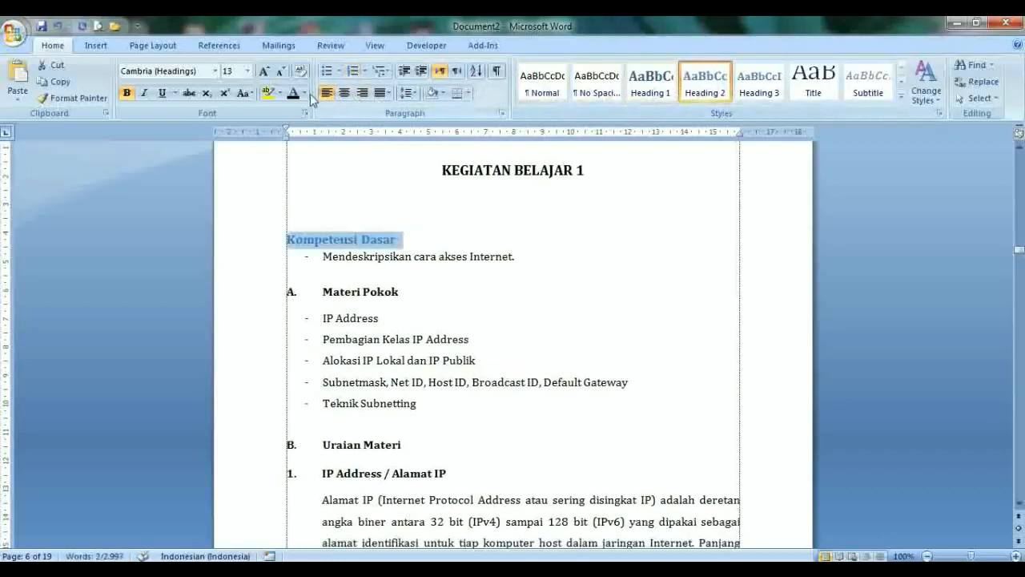
left_click(247, 71)
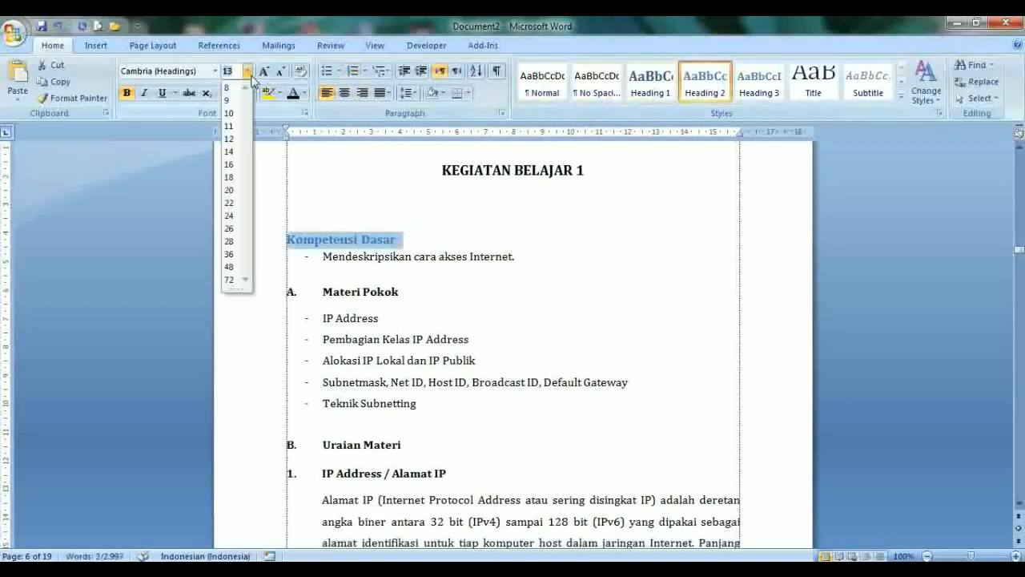
left_click(230, 139)
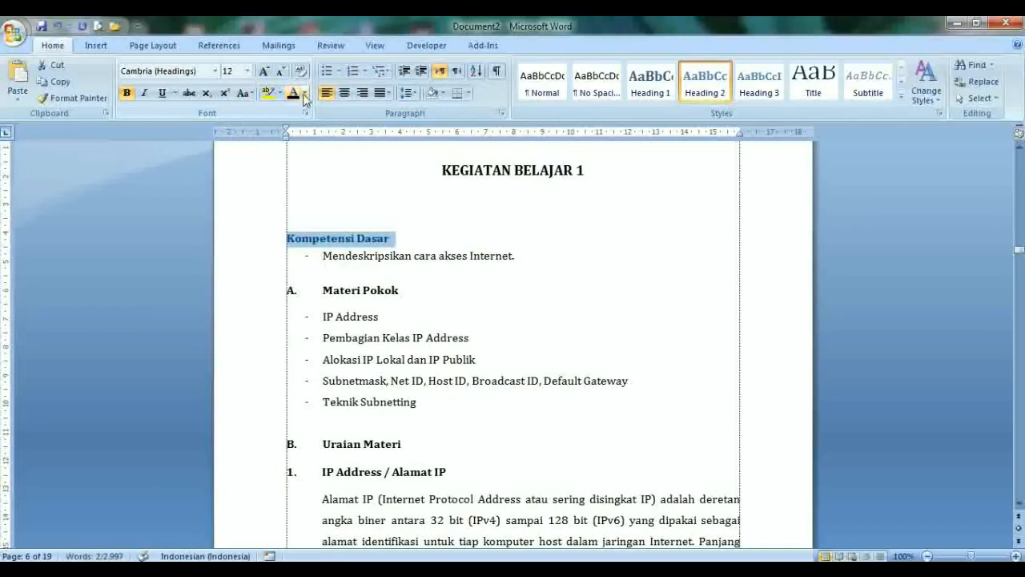
Step: Give the Kompetensi Dasar subheading A. B. C. numbering that starts at the page margin, with double line spacing
left_click(364, 72)
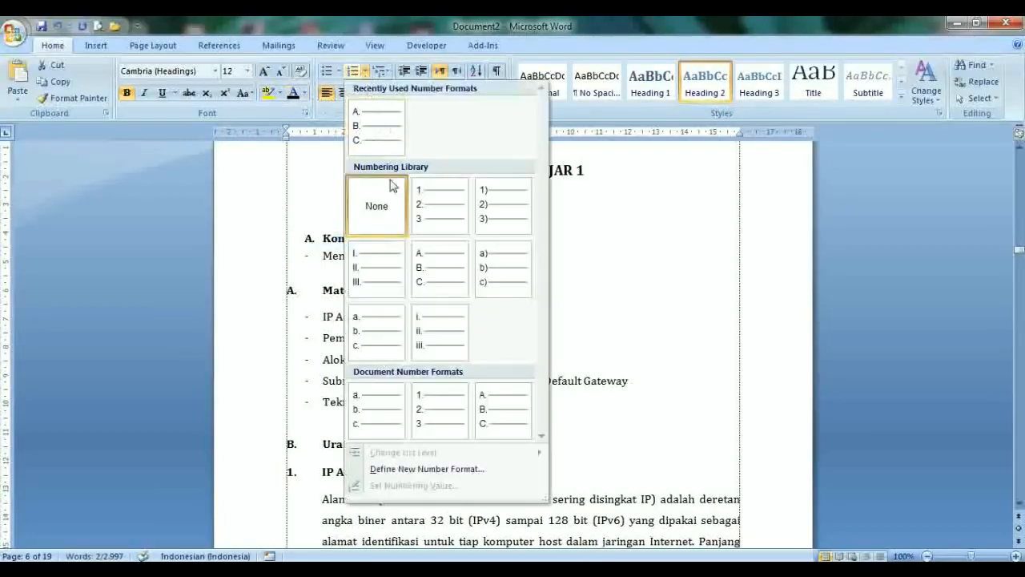
left_click(442, 270)
left_click_drag(304, 130, 289, 134)
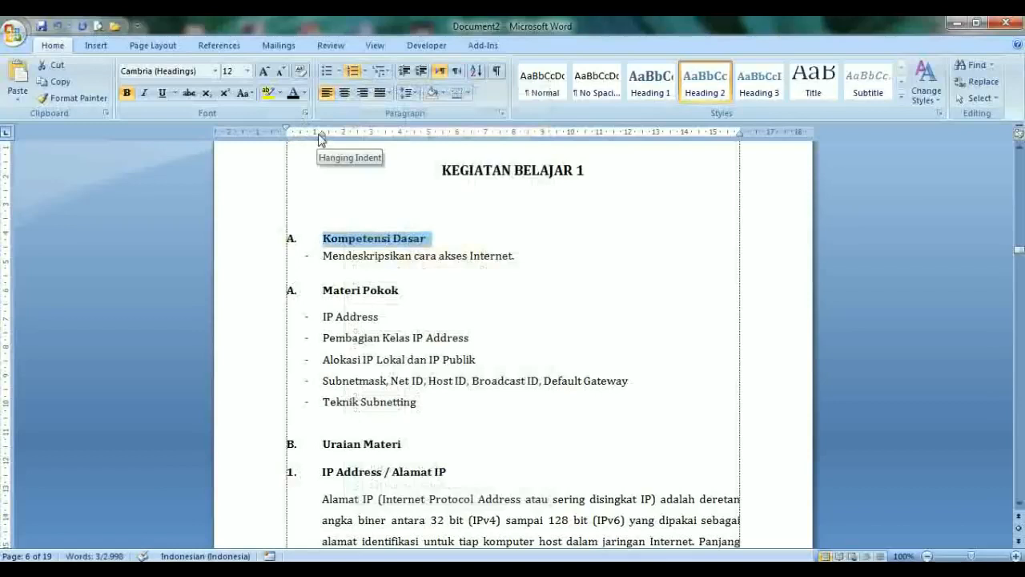
key("ctrl+2")
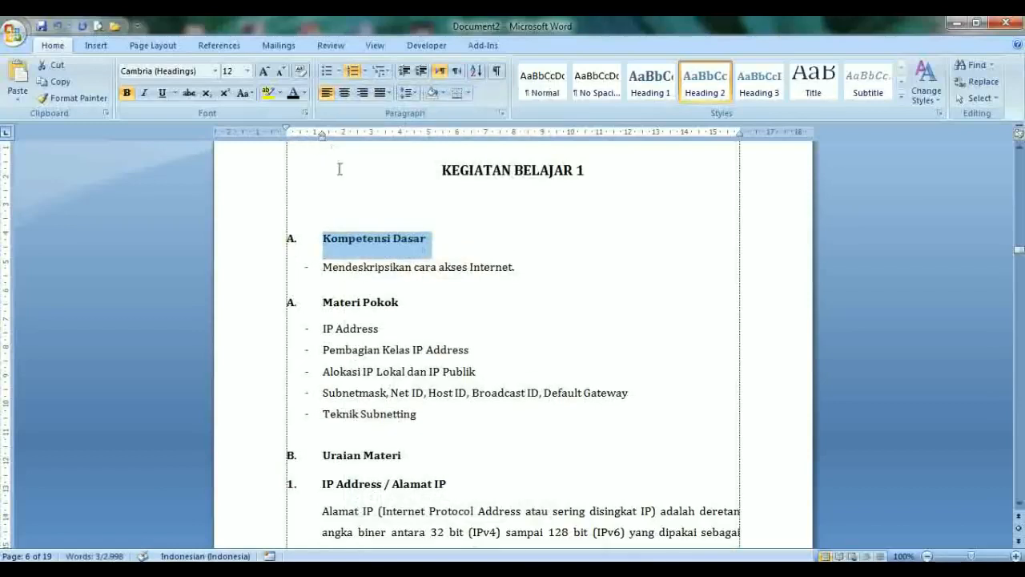
Step: Copy the Kompetensi Dasar heading's formatting onto the Materi Pokok and Uraian Materi subheadings with Format Painter
left_click(64, 96)
mouse_move(316, 302)
left_mouse_down()
mouse_move(393, 302)
mouse_move(379, 304)
left_mouse_up()
left_click(42, 97)
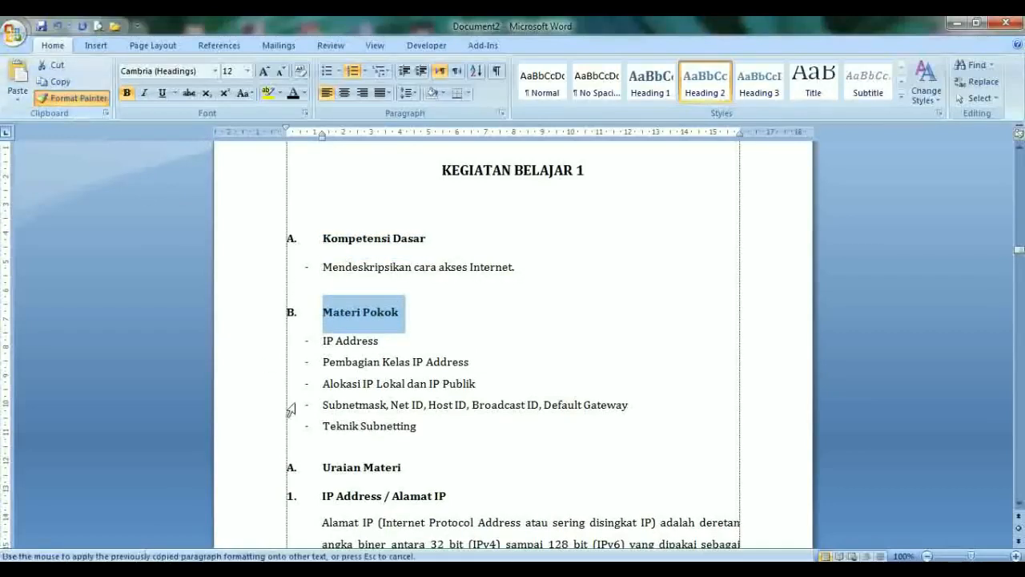
left_click_drag(318, 463, 405, 466)
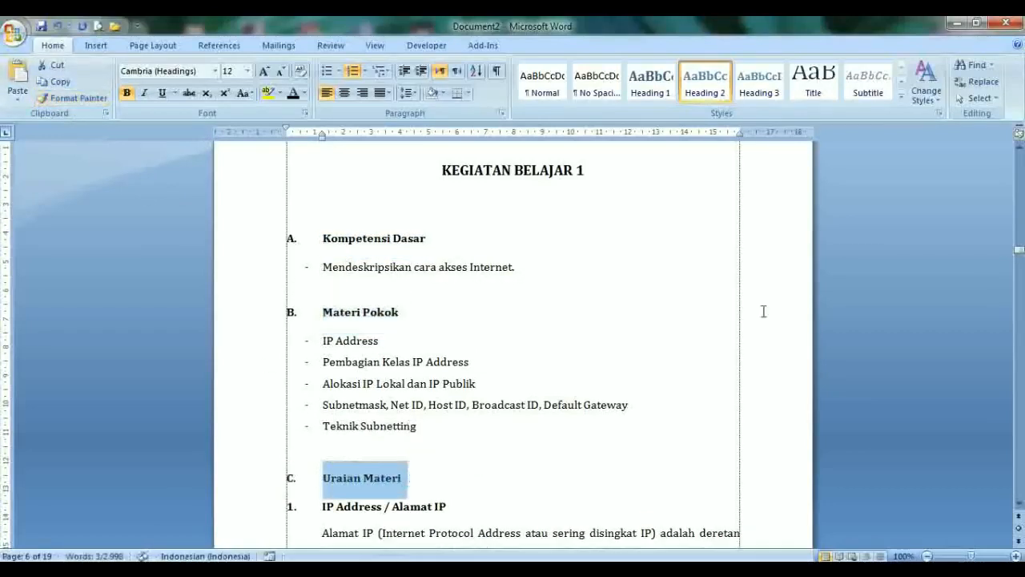
Step: Copy the Uraian Materi heading's formatting onto the Rangkuman subheading with Format Painter
left_click(1020, 502)
left_click(1020, 502)
left_click(1019, 502)
left_click(1020, 501)
left_click(1019, 503)
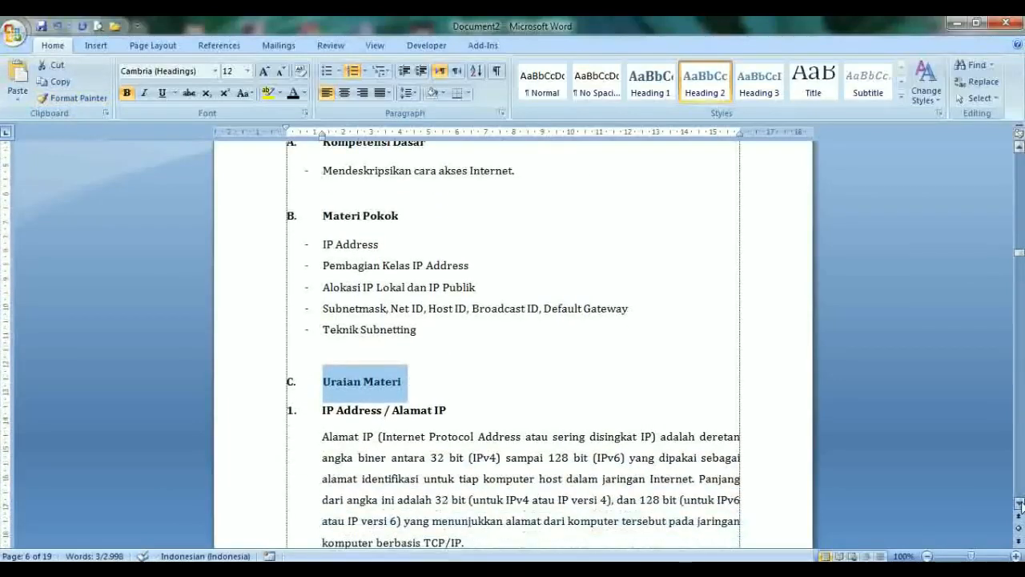
left_click(1020, 503)
left_click(1020, 502)
left_click(1019, 503)
left_click(1019, 503)
left_click(1020, 503)
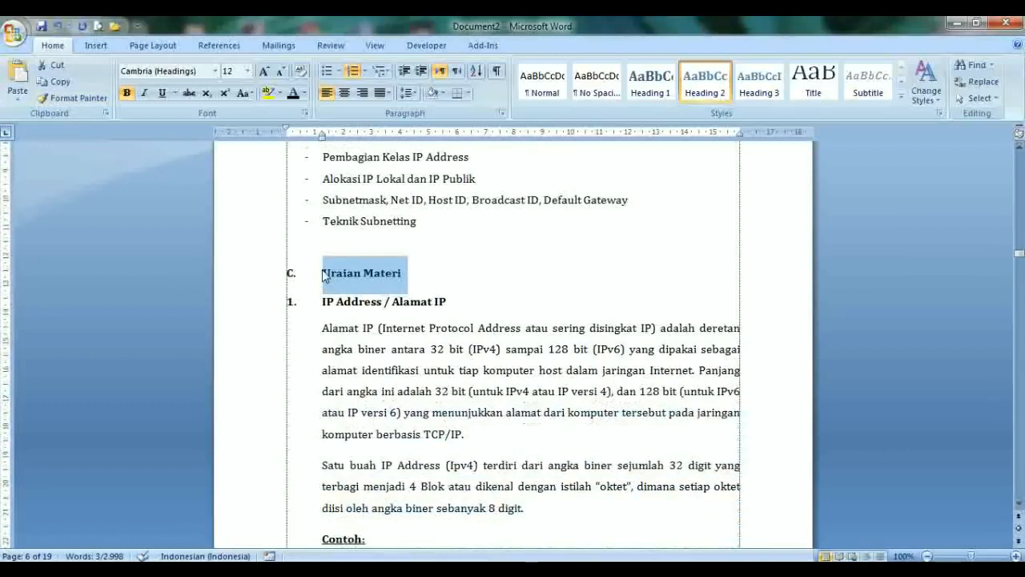
left_click_drag(324, 298, 449, 301)
left_click(370, 273)
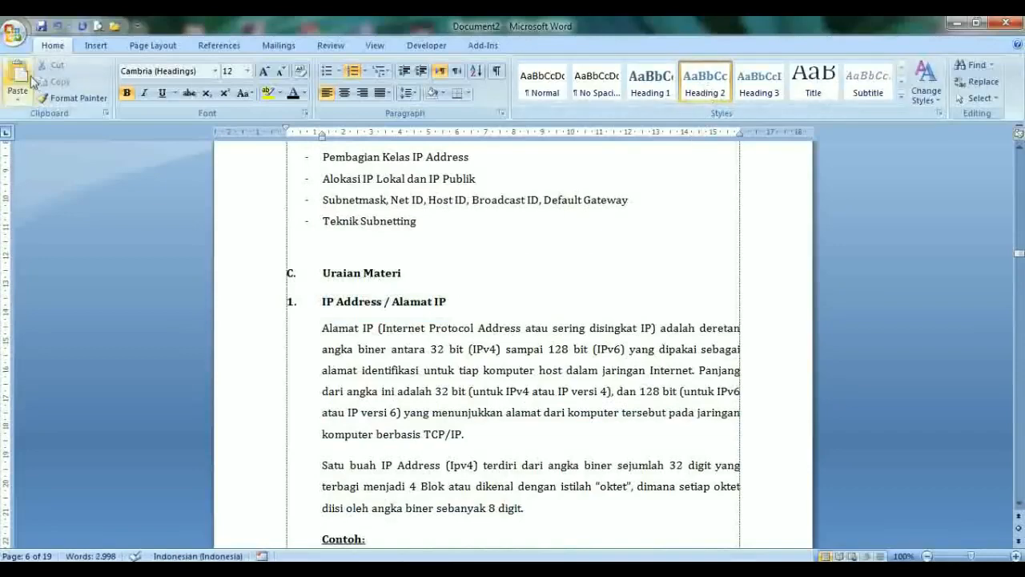
left_click(54, 100)
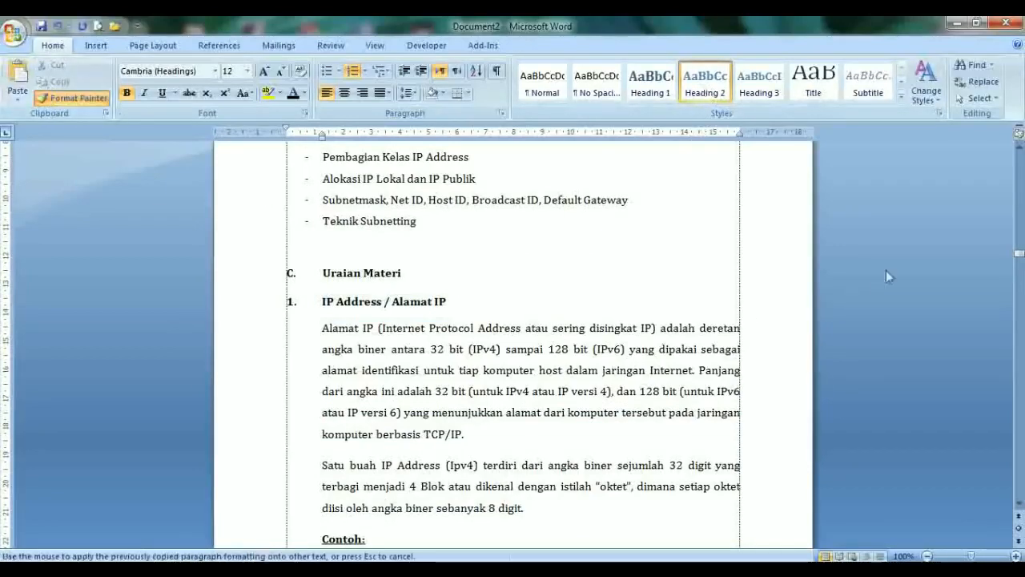
left_click_drag(1019, 254, 1020, 412)
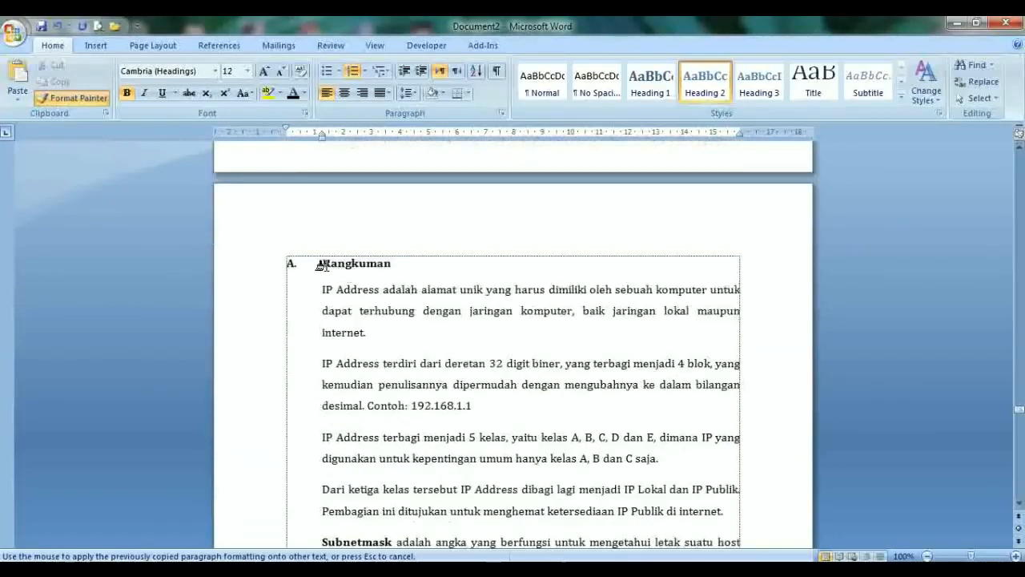
left_click(396, 267)
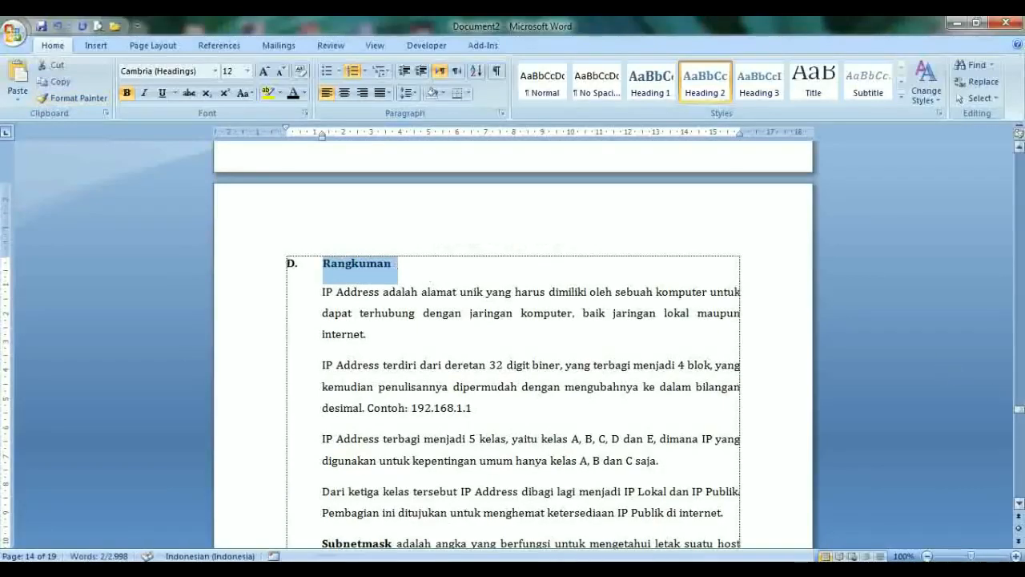
Step: Copy the Rangkuman heading's formatting onto the Latihan / Tugas and Tes Mandiri subheadings with Format Painter
mouse_move(1021, 414)
left_mouse_down()
mouse_move(1020, 430)
mouse_move(1021, 414)
left_mouse_up()
left_click(89, 100)
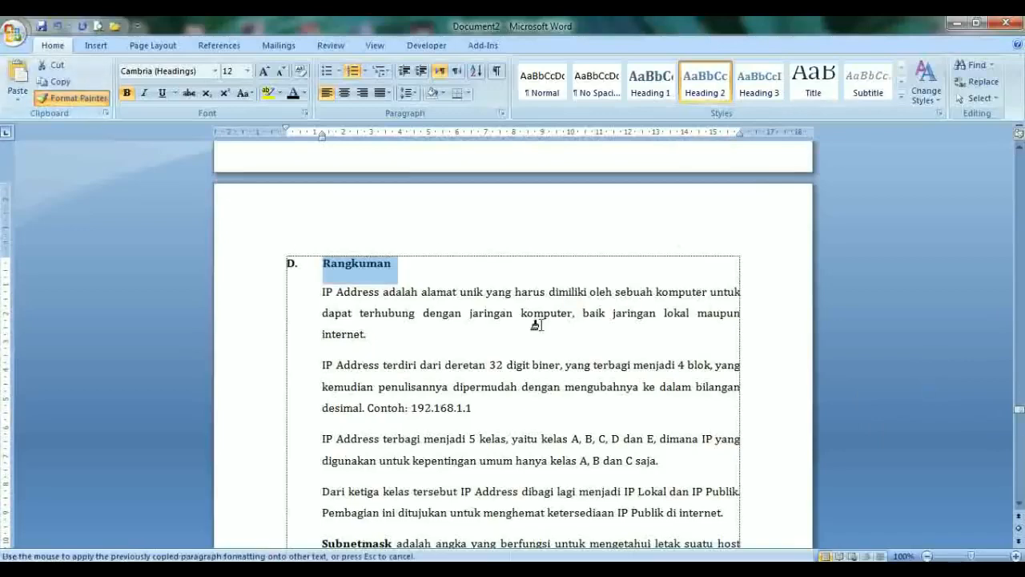
left_click_drag(1019, 410, 1020, 427)
left_click_drag(395, 291, 426, 295)
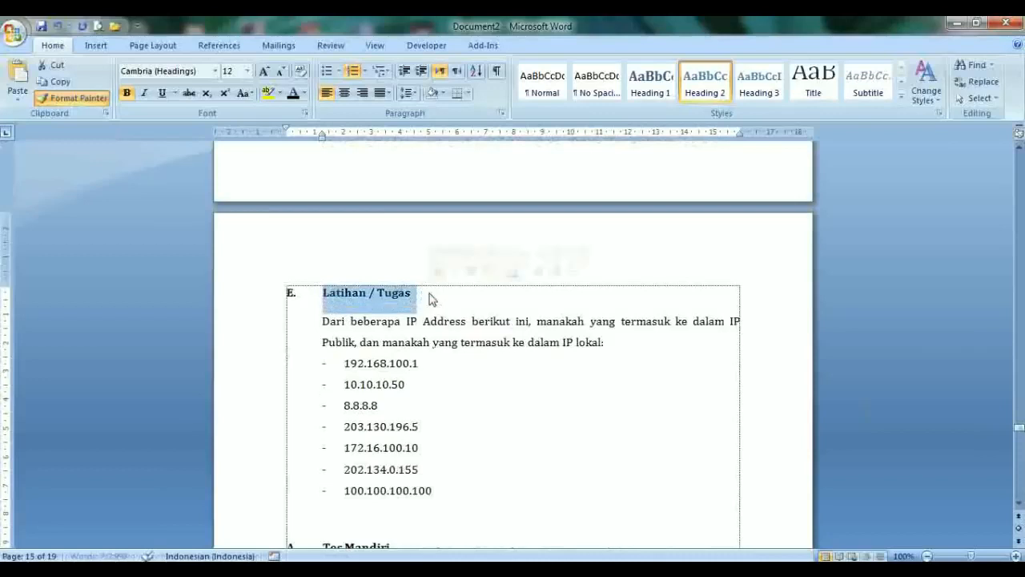
left_click_drag(1019, 428, 1018, 433)
left_click_drag(313, 291, 394, 291)
Step: Examine the headings from BAB III EVALUASI back through BAB II to the numbered subheadings under Uraian Materi
left_click_drag(1019, 433, 1020, 452)
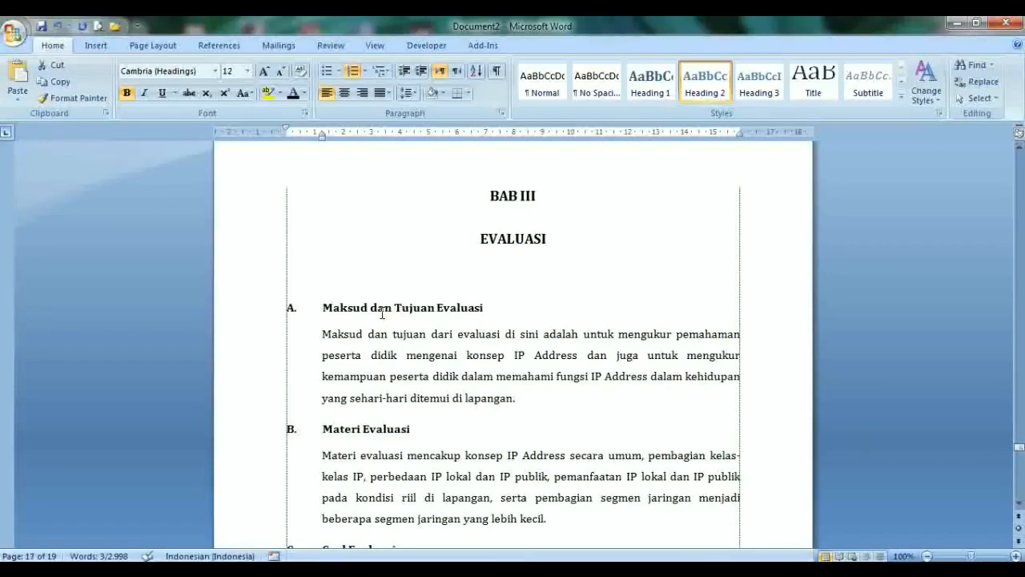
key("Page_Up")
key("Page_Up")
key("Page_Up")
key("Page_Up")
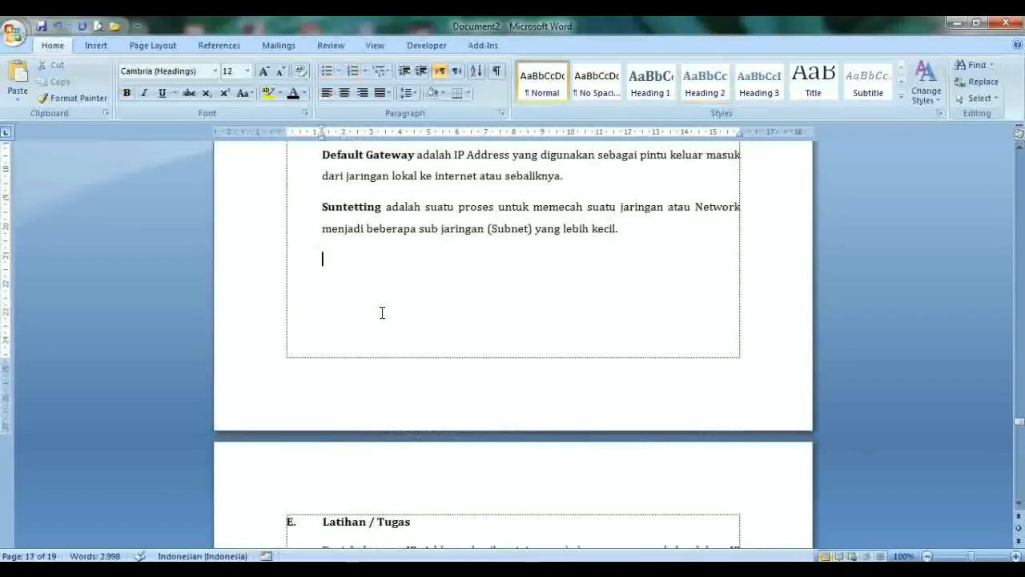
key("Page_Up")
key("Page_Up")
key("Page_Up")
key("Page_Up")
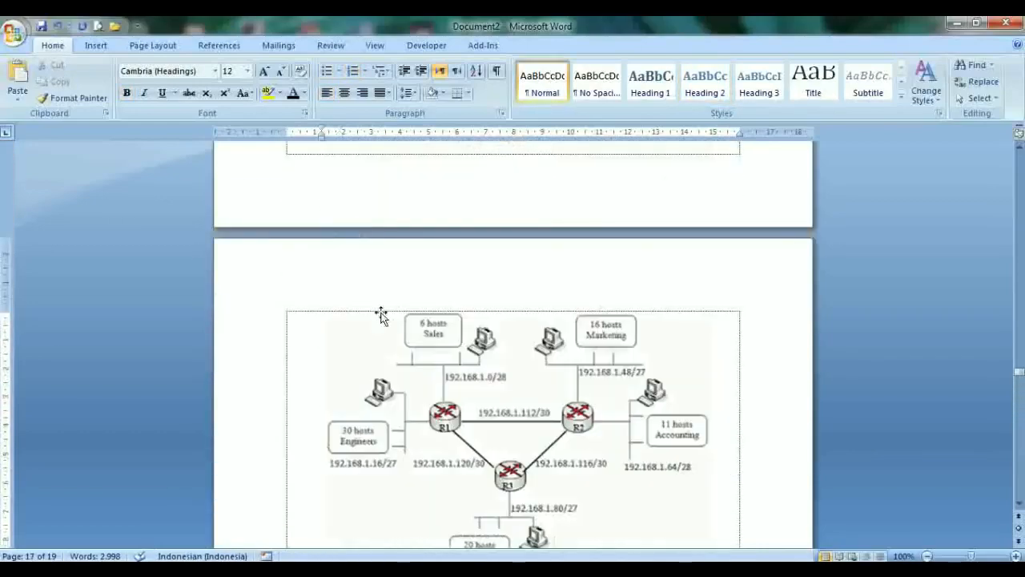
key("Page_Up")
key("Page_Up")
key("Page_Up")
key("Page_Up")
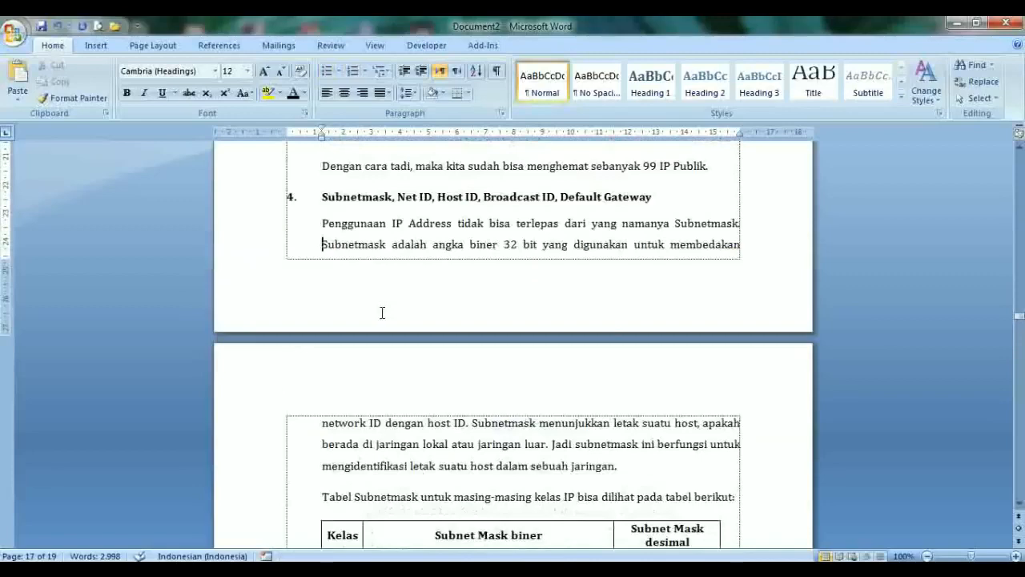
key("Page_Up")
key("Page_Up")
key("Page_Up")
key("Page_Up")
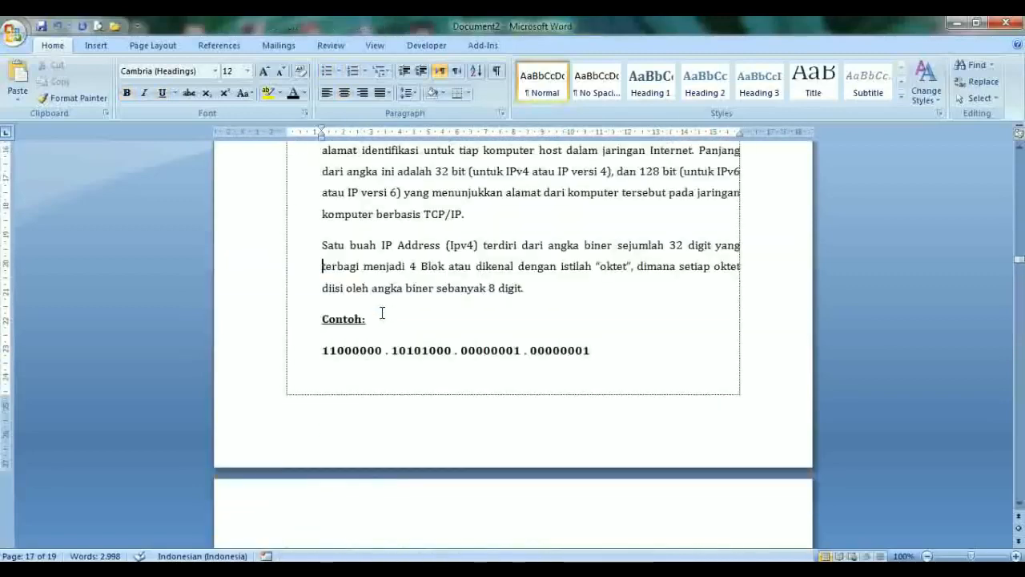
key("Down")
key("Down")
key("Down")
key("Down")
key("Down")
key("Down")
key("Down")
key("Down")
key("Down")
key("Down")
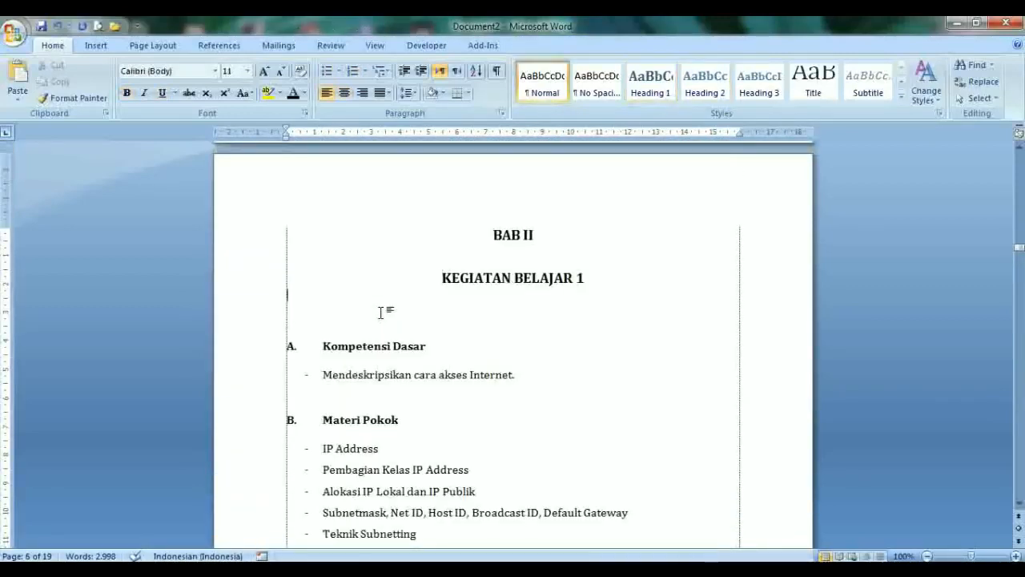
key("Down")
key("Down")
key("Down")
key("Down")
key("Down")
key("Down")
key("Down")
key("Down")
key("Down")
key("Down")
key("Down")
key("Down")
key("Down")
key("Down")
key("Down")
key("Down")
key("Down")
key("Down")
key("Down")
key("Down")
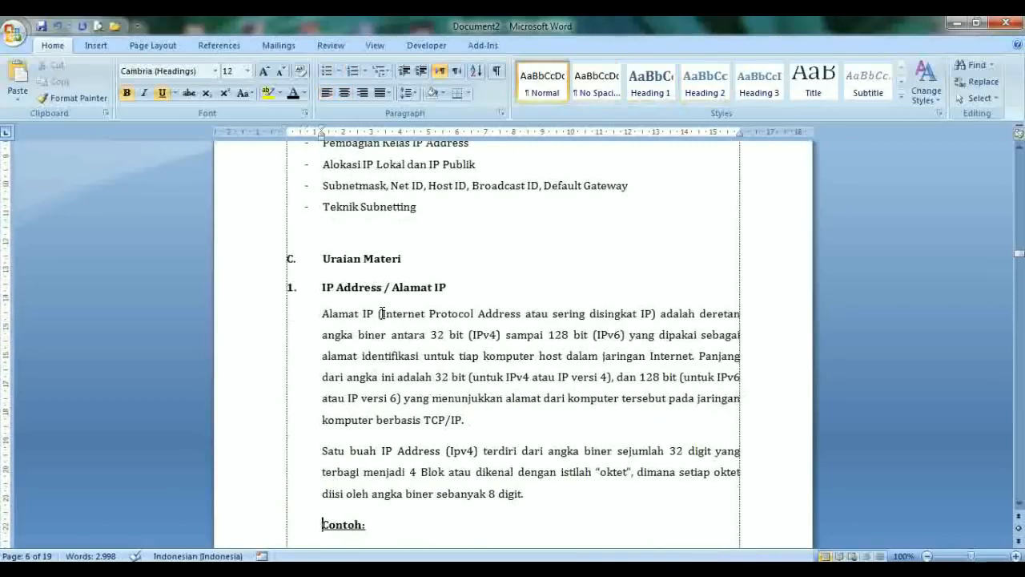
key("Up")
key("Up")
key("Up")
key("Up")
key("Up")
key("Up")
key("Up")
key("Up")
key("Up")
key("Up")
key("Up")
key("Up")
key("Up")
key("Up")
key("Up")
key("Up")
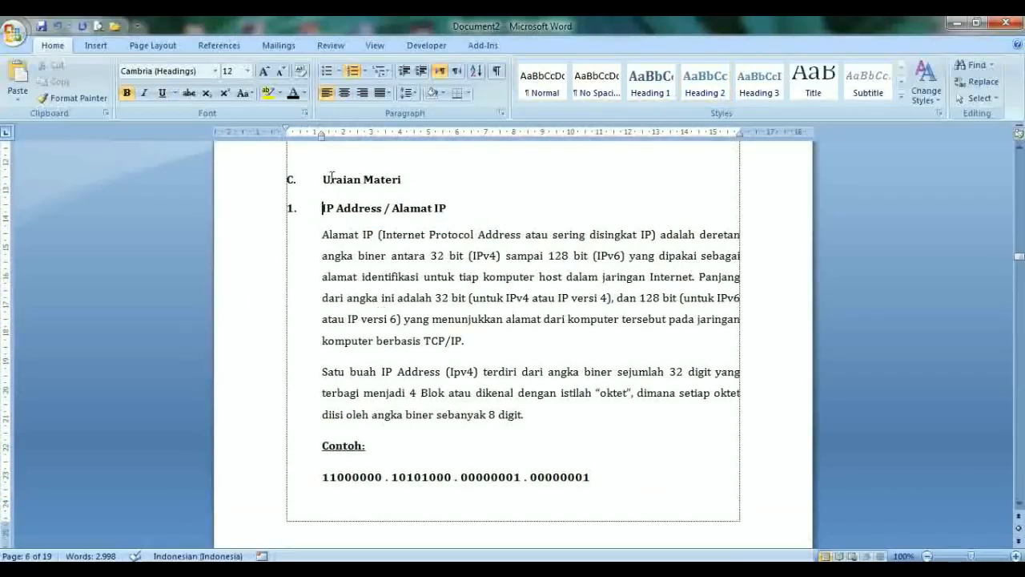
Step: Apply the Heading 3 style to the numbered IP Address / Alamat IP subheading under Uraian Materi
left_click(325, 179)
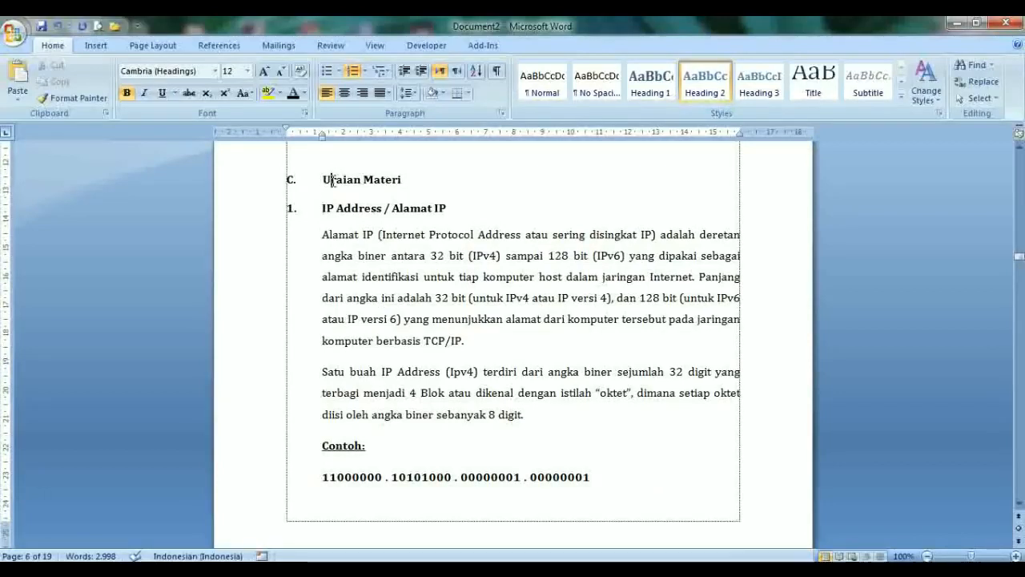
left_click(323, 208)
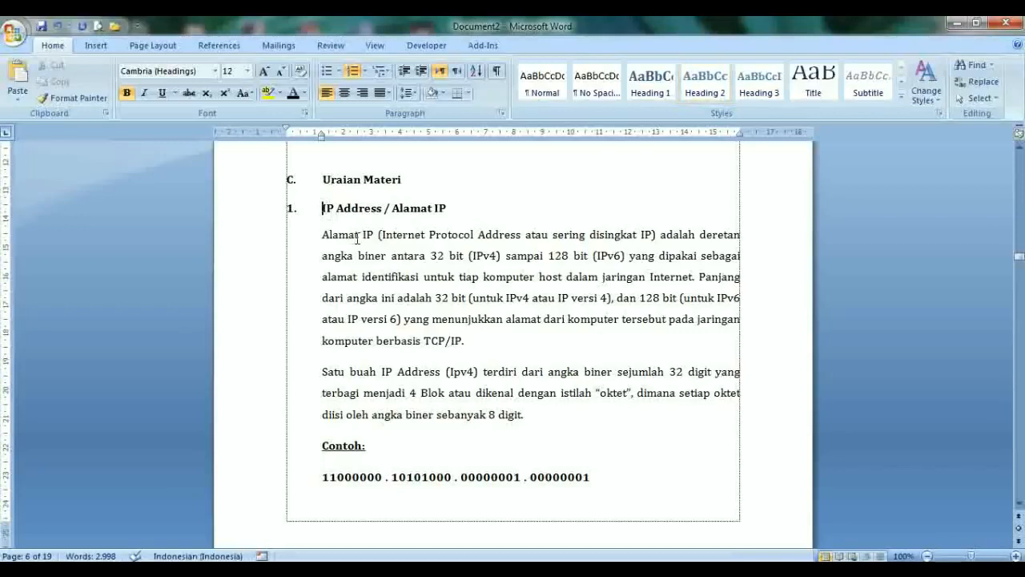
left_click_drag(315, 208, 460, 209)
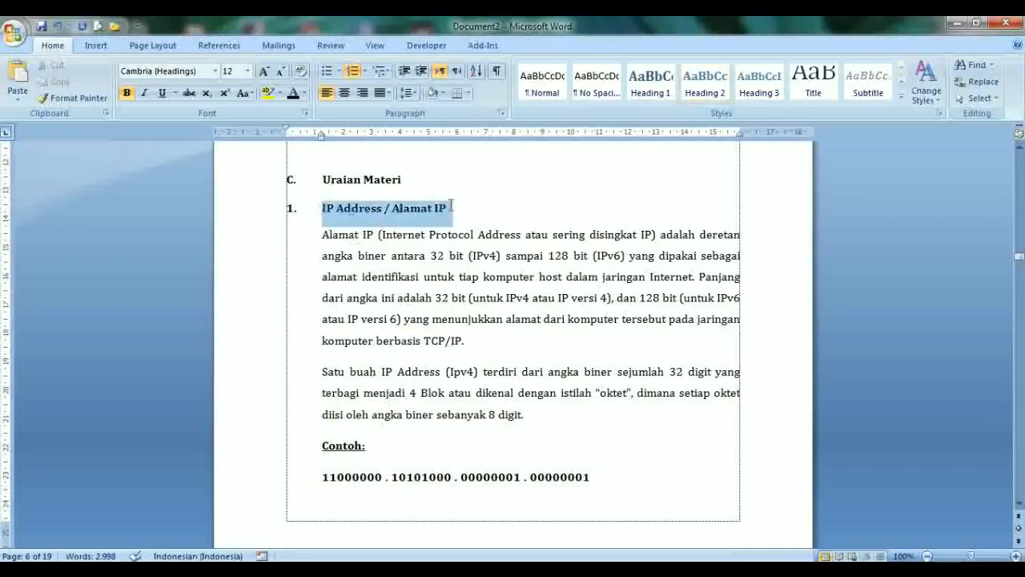
left_click(770, 87)
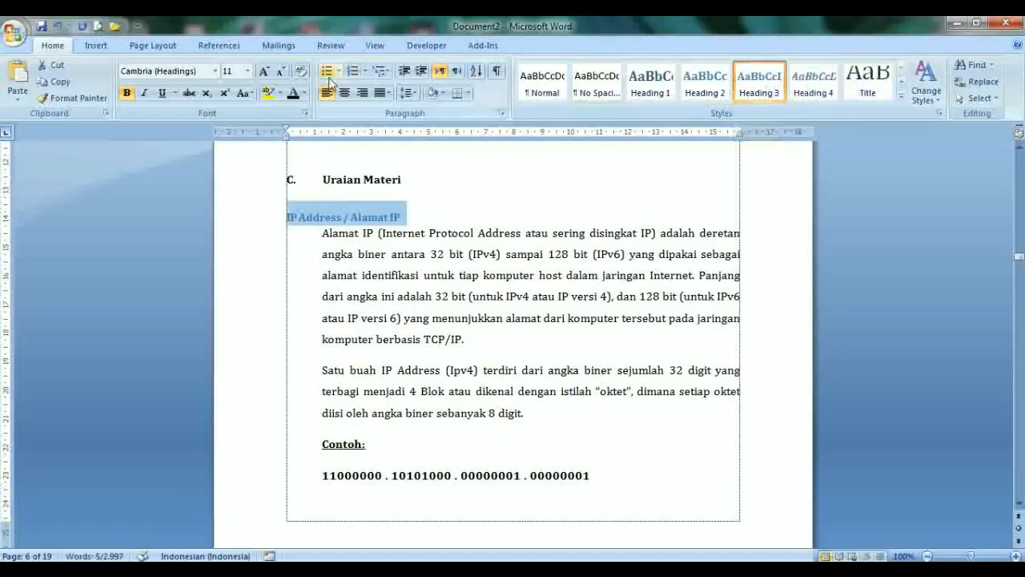
Step: Format the IP Address / Alamat IP subheading as 12 pt black with 1. 2. 3. numbering and its first-line indent at the left margin
left_click(247, 70)
left_click(229, 139)
left_click(364, 72)
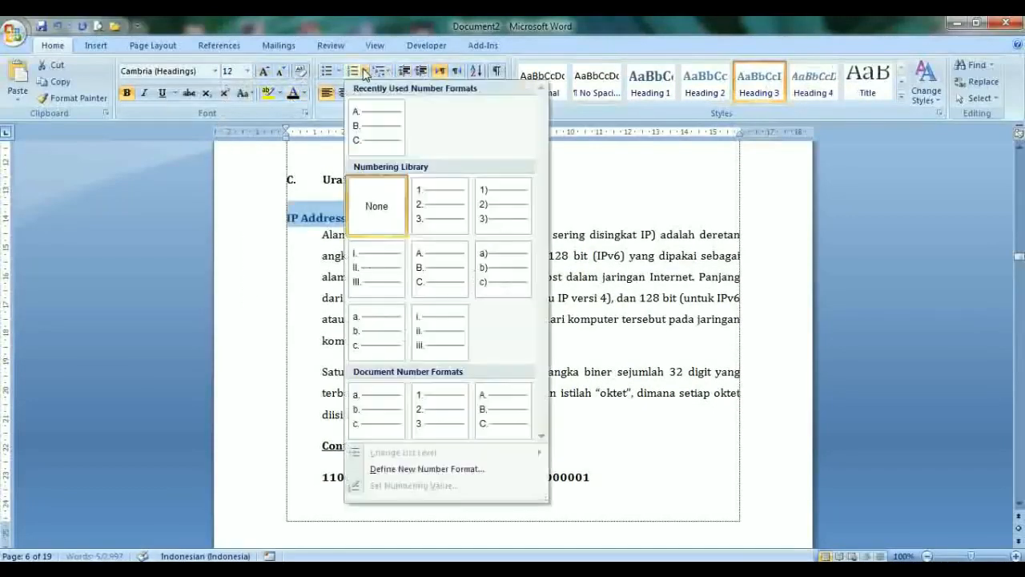
left_click(427, 204)
left_click_drag(304, 132, 289, 133)
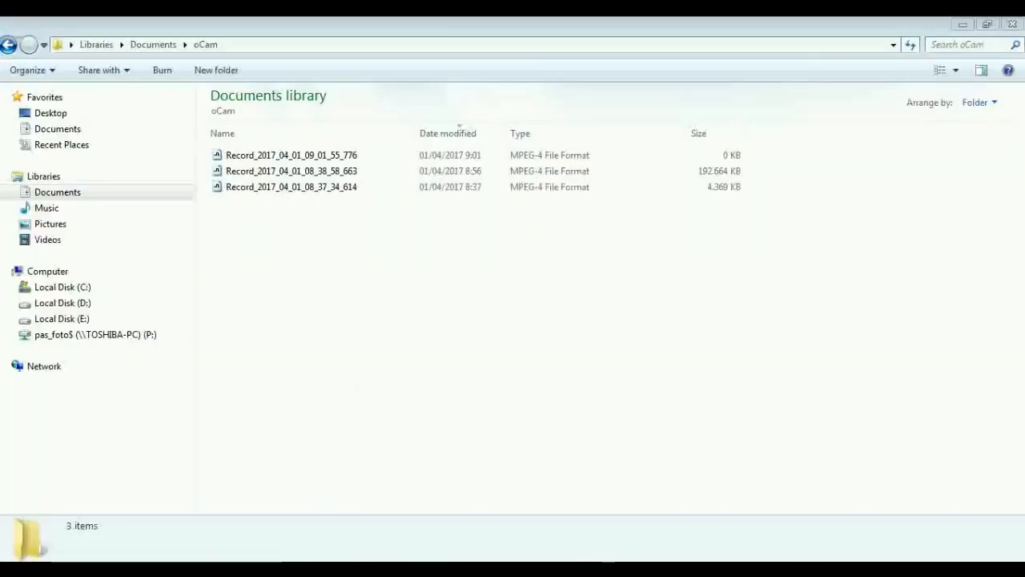
key("alt+Tab")
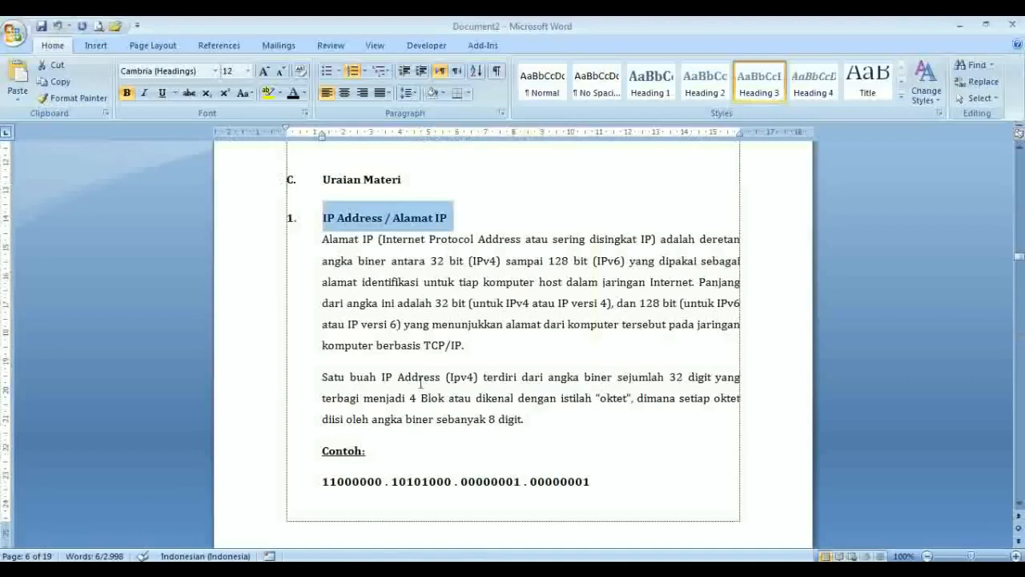
left_click(408, 239)
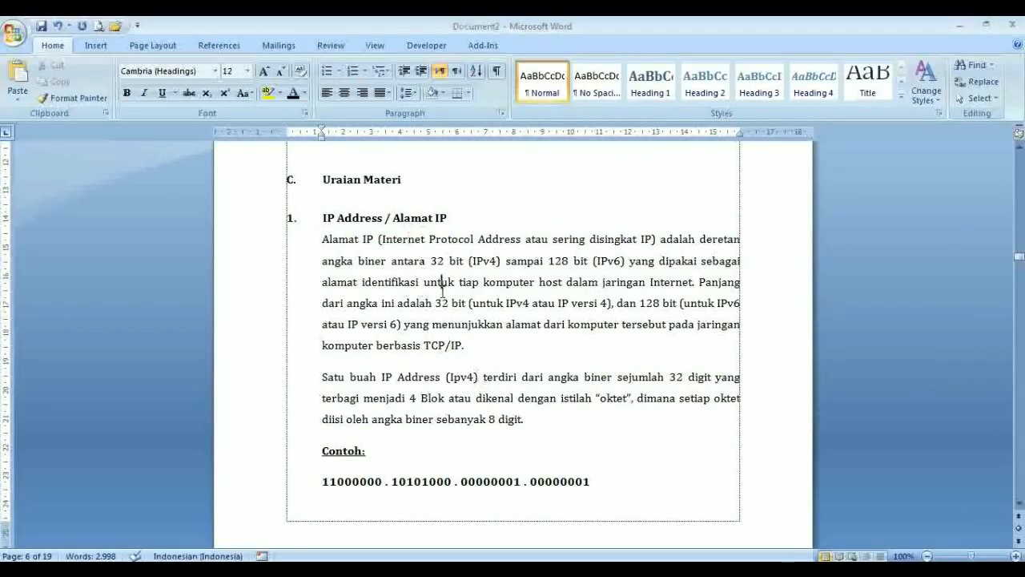
Step: Copy the IP Address / Alamat IP heading's formatting onto the Pembagian Kelas IP Address and Alokasi IP Lokal dan IP Publik subheadings with Format Painter
left_click(317, 215)
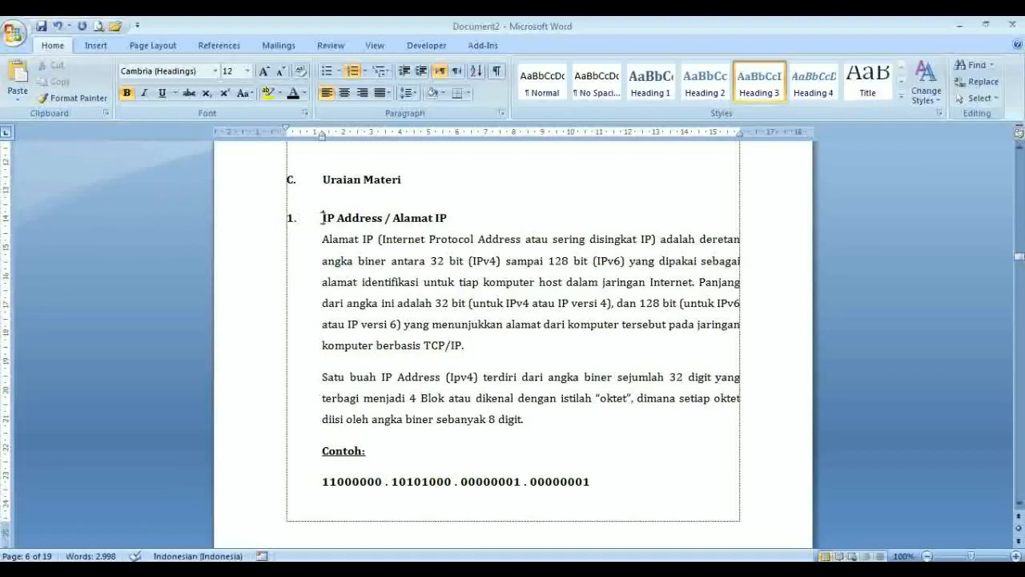
left_click(91, 99)
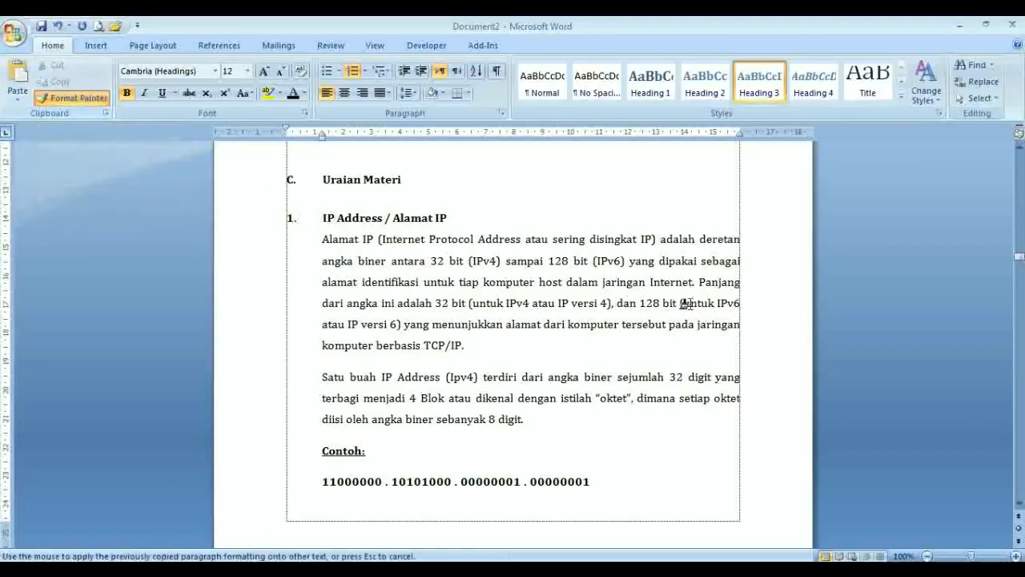
left_click_drag(1020, 257, 1019, 277)
left_click_drag(316, 279, 486, 283)
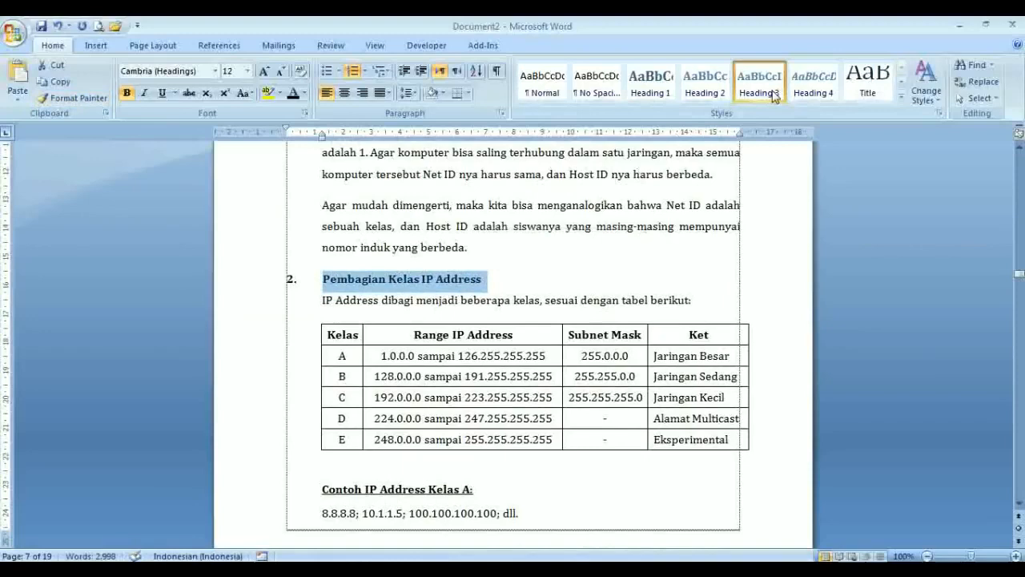
left_click(66, 97)
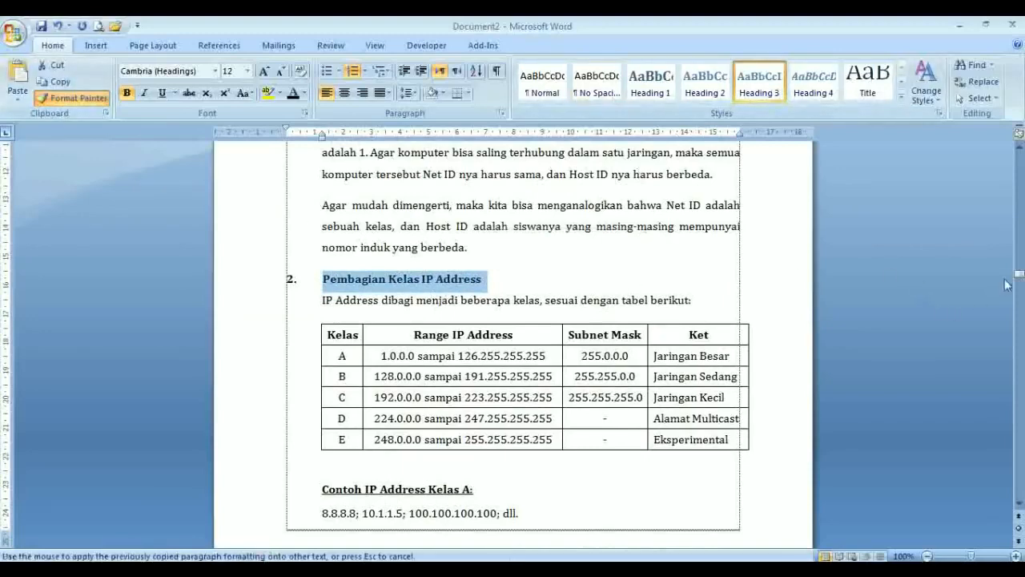
left_click_drag(1020, 274, 1019, 284)
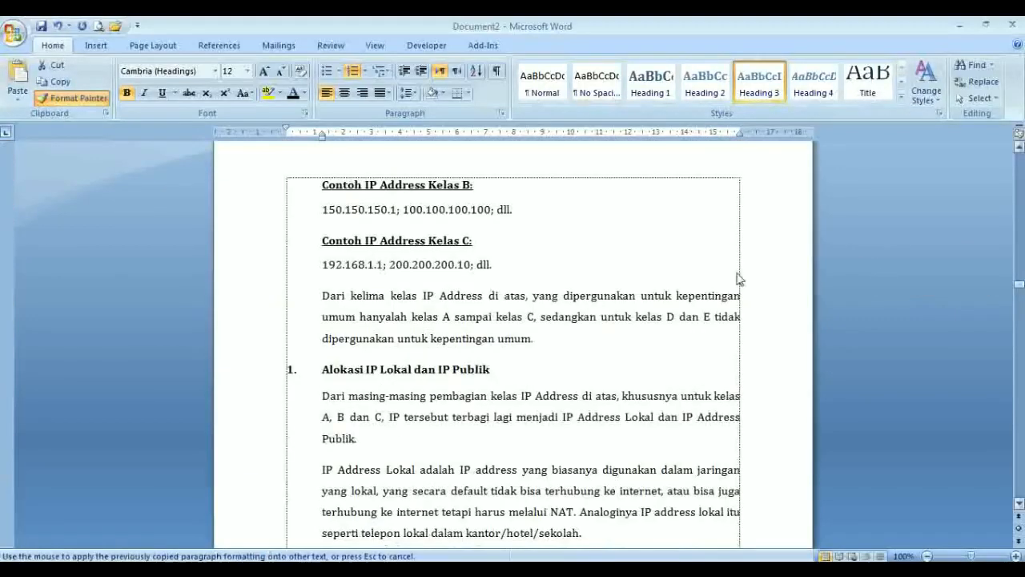
left_click_drag(322, 370, 491, 369)
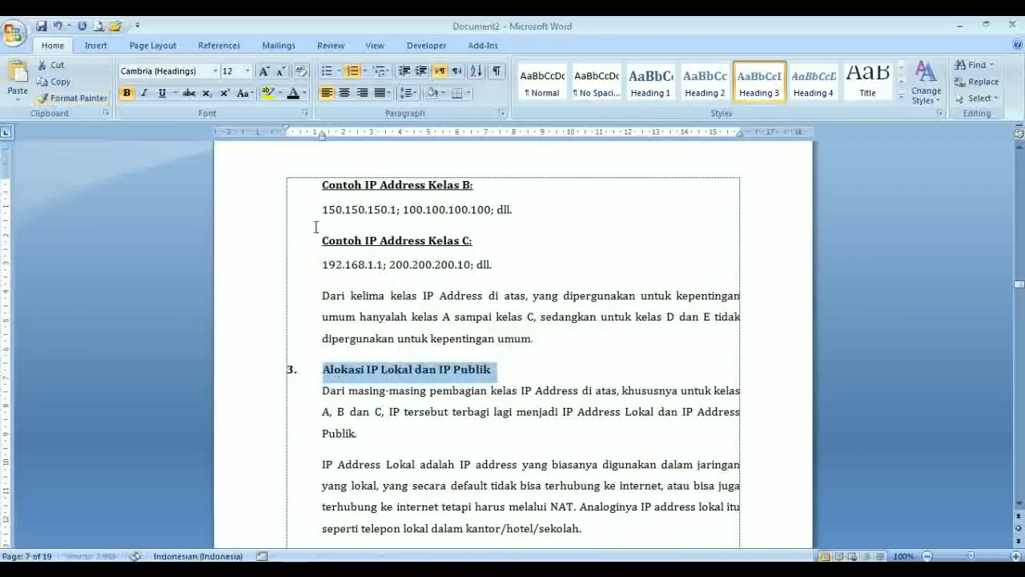
Step: Copy the Alokasi IP Lokal dan IP Publik formatting onto the Subnetmask, Net ID, Host ID and Teknik Subnetting subheadings with Format Painter
left_click(72, 98)
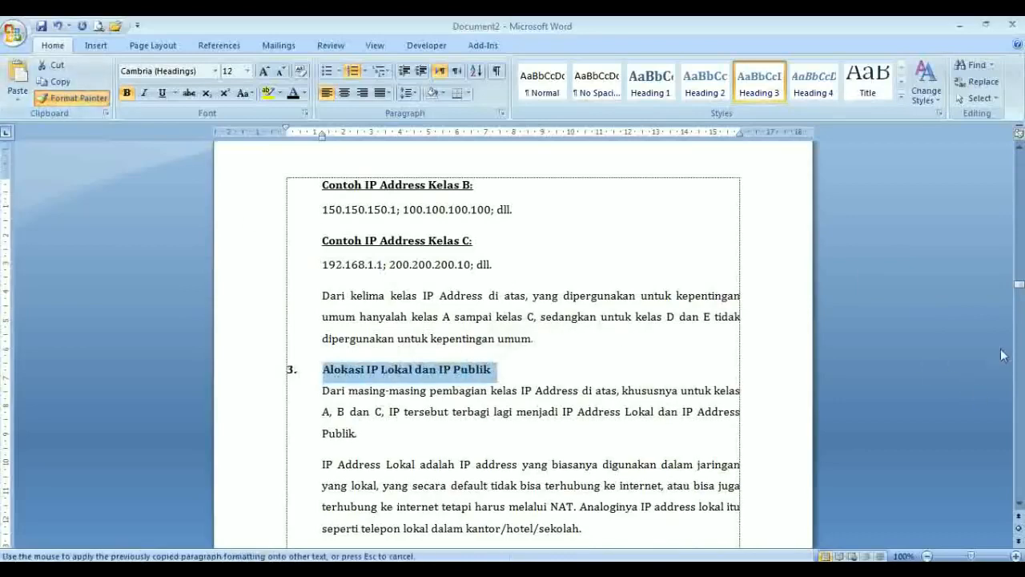
left_click_drag(1021, 291, 1021, 314)
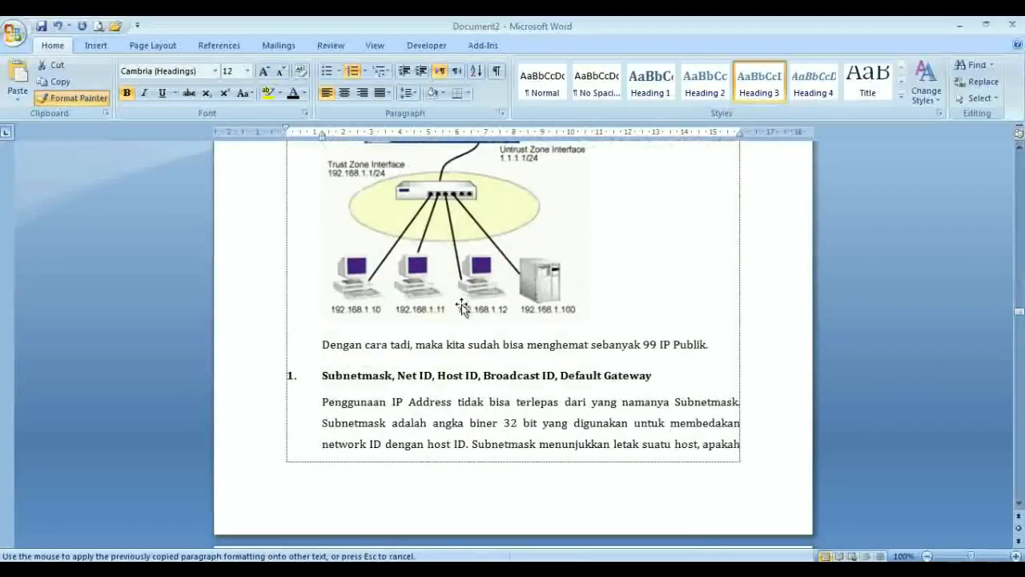
mouse_move(322, 374)
left_mouse_down()
mouse_move(500, 366)
mouse_move(640, 378)
left_mouse_up()
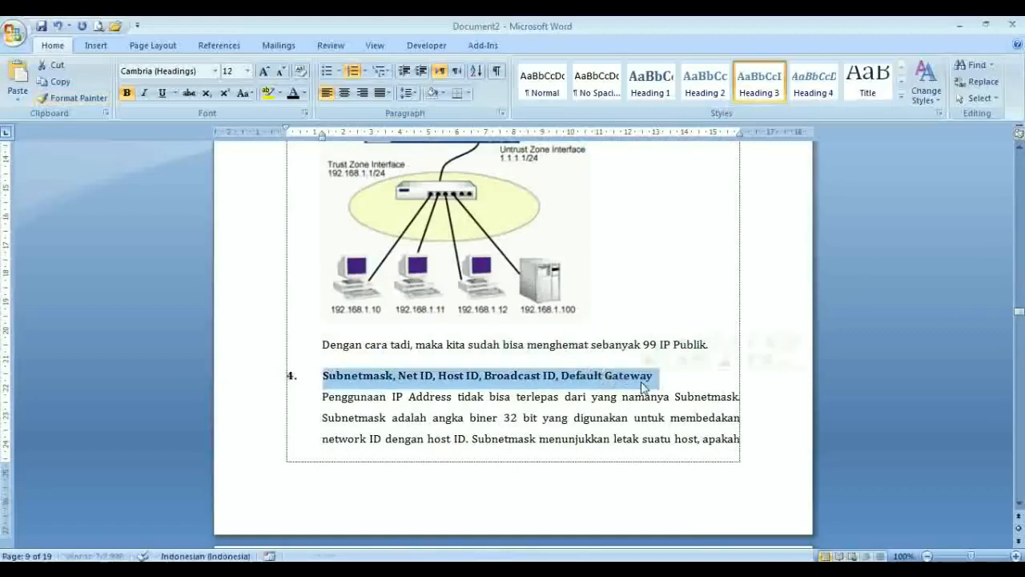
left_click(78, 102)
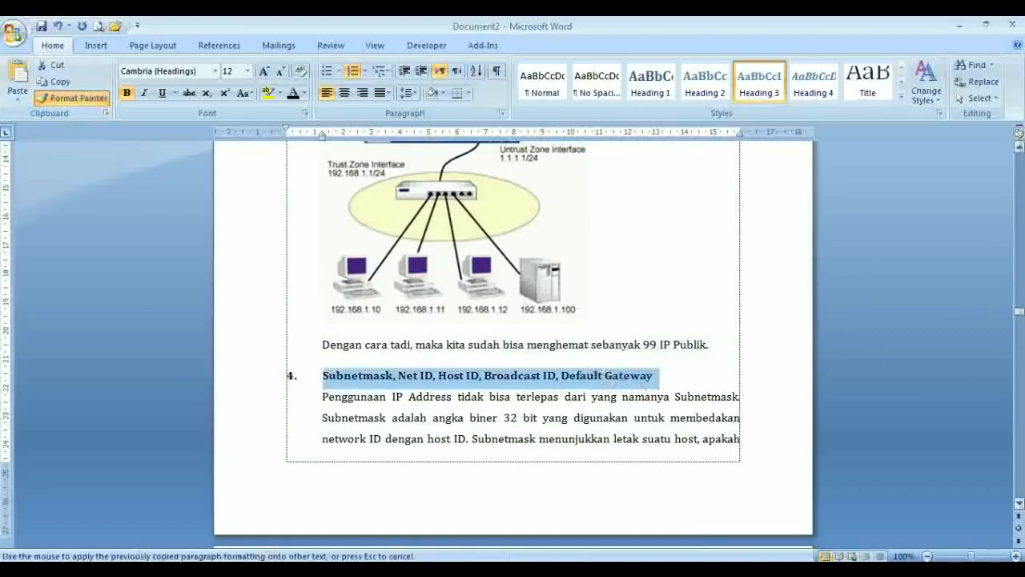
left_click_drag(1020, 319, 1021, 370)
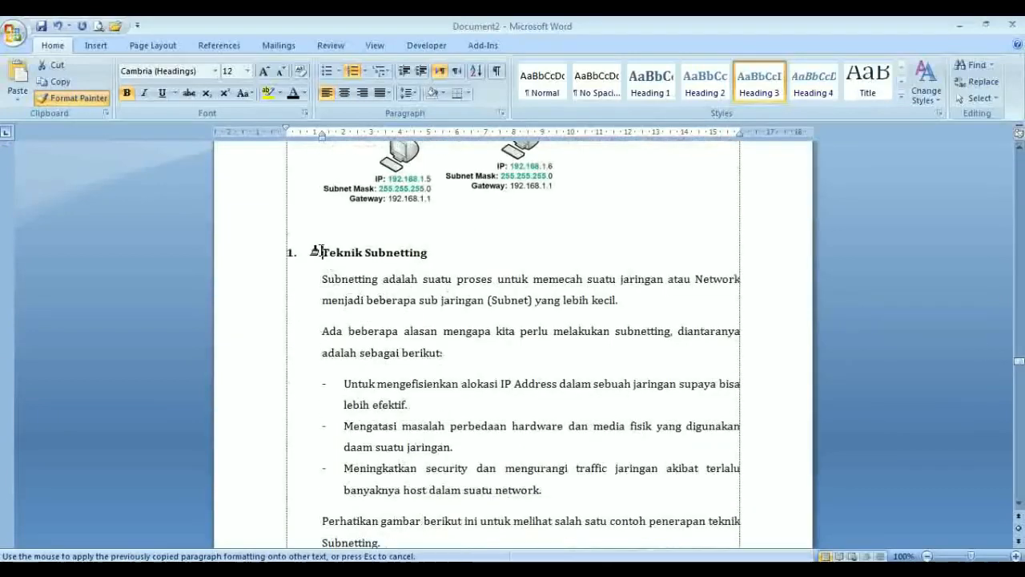
left_click_drag(321, 254, 415, 257)
left_click(71, 97)
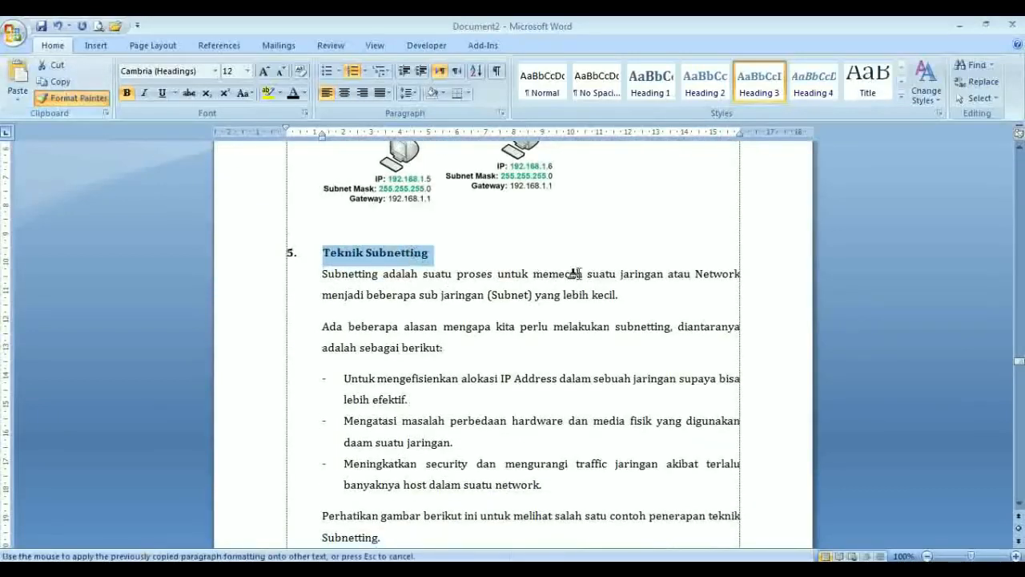
left_click_drag(1021, 362, 1021, 402)
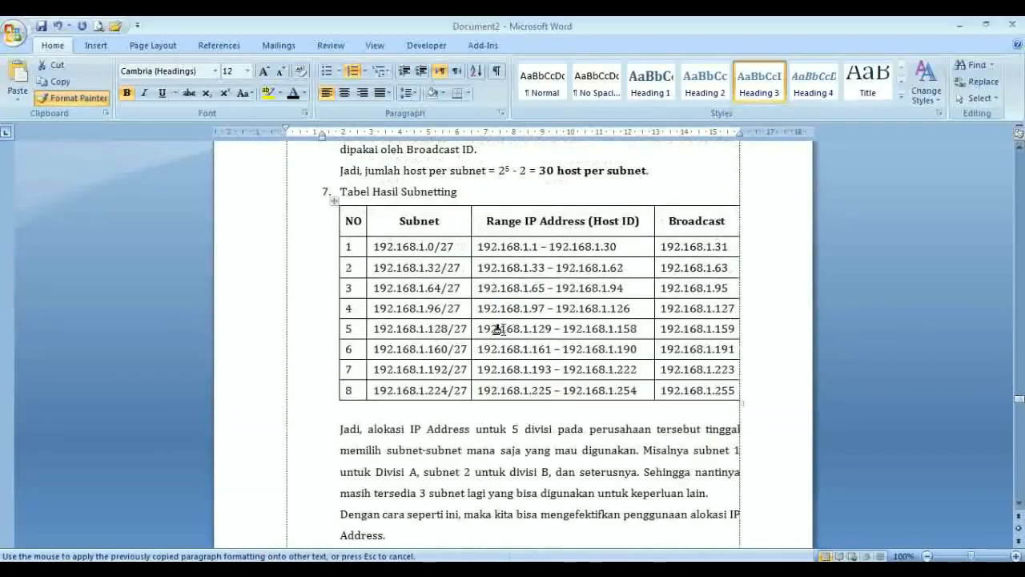
left_click(90, 101)
left_click(403, 398)
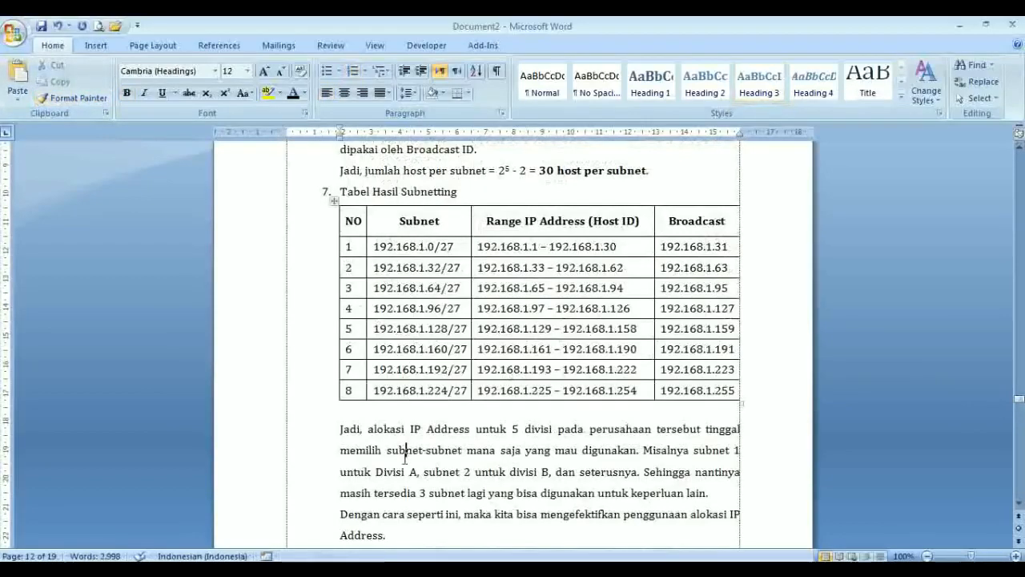
Step: Apply the Heading 2 style to the Maksud dan Tujuan Evaluasi subheading in the EVALUASI chapter
scroll(405, 424, "down", 20)
scroll(404, 458, "down", 20)
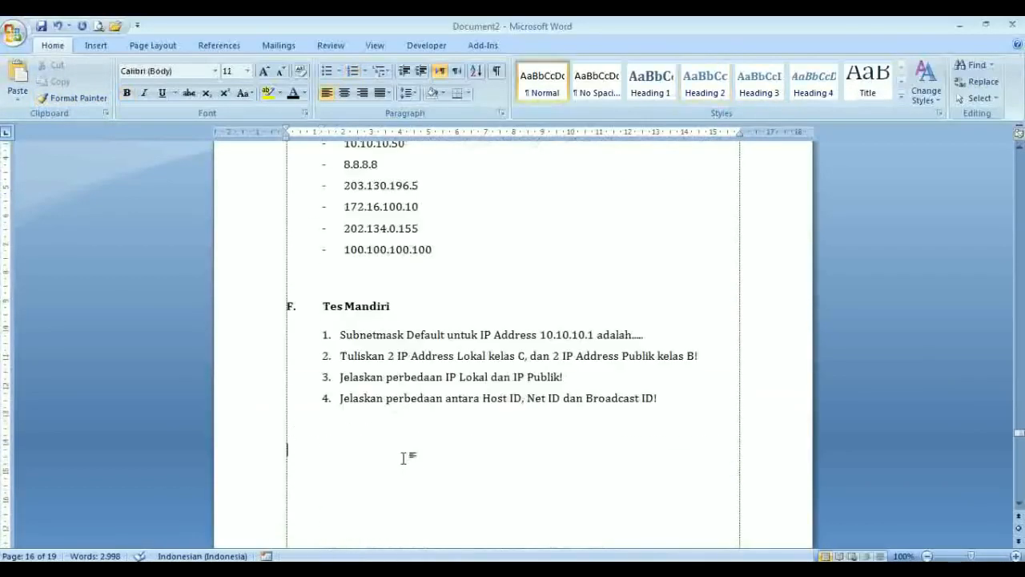
left_click(405, 458)
scroll(404, 458, "down", 15)
left_click(404, 458)
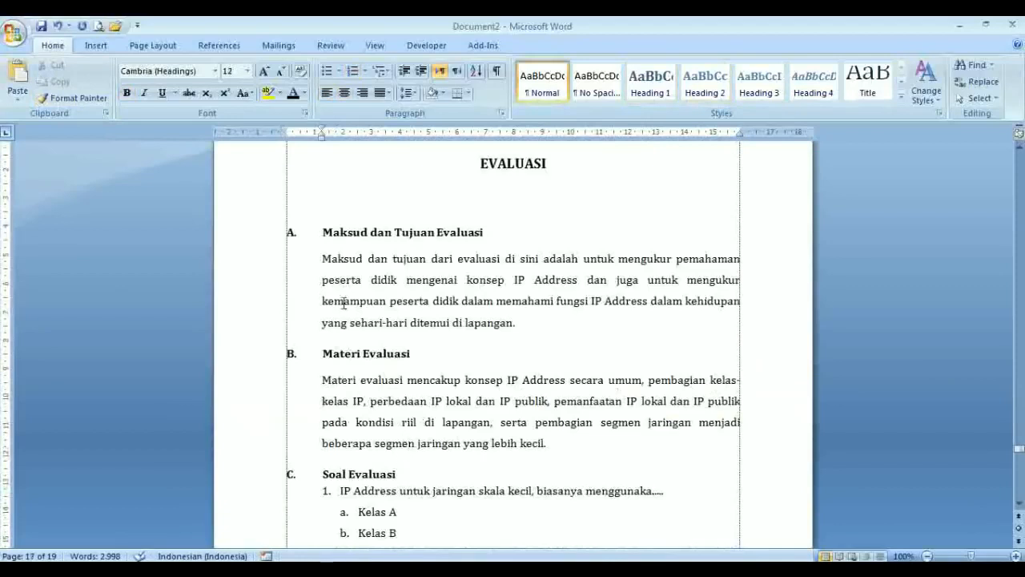
left_click(371, 241)
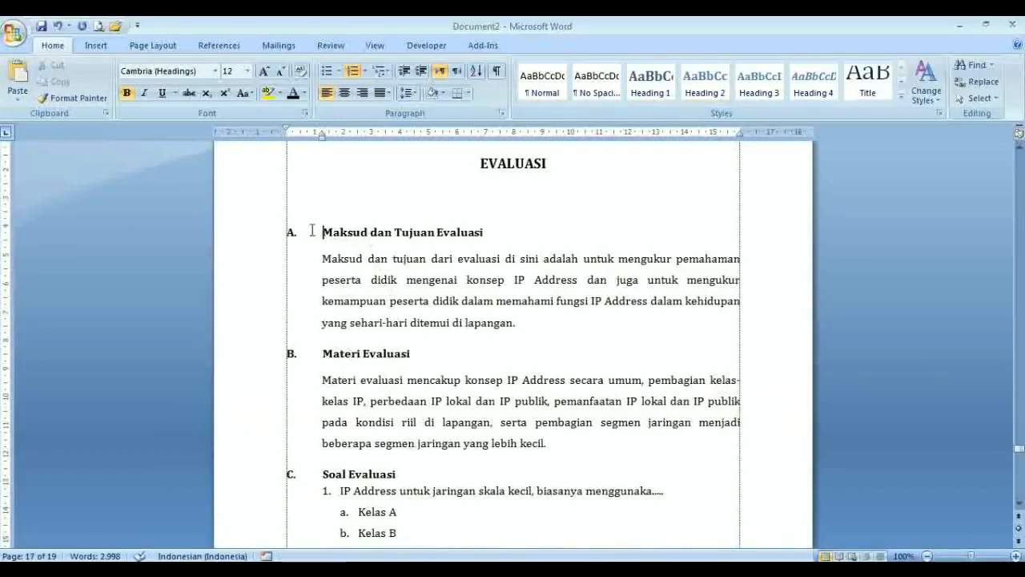
left_click_drag(312, 232, 496, 233)
left_click(709, 75)
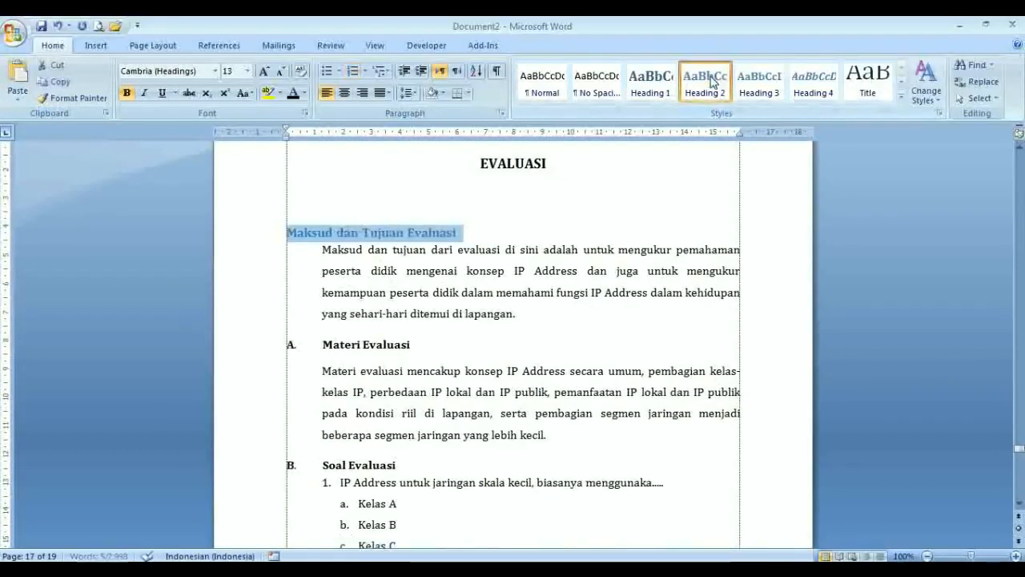
Step: Format Maksud dan Tujuan Evaluasi as 12 pt black with A. B. C. numbering, first-line indent at the left margin and double line spacing
left_click(248, 70)
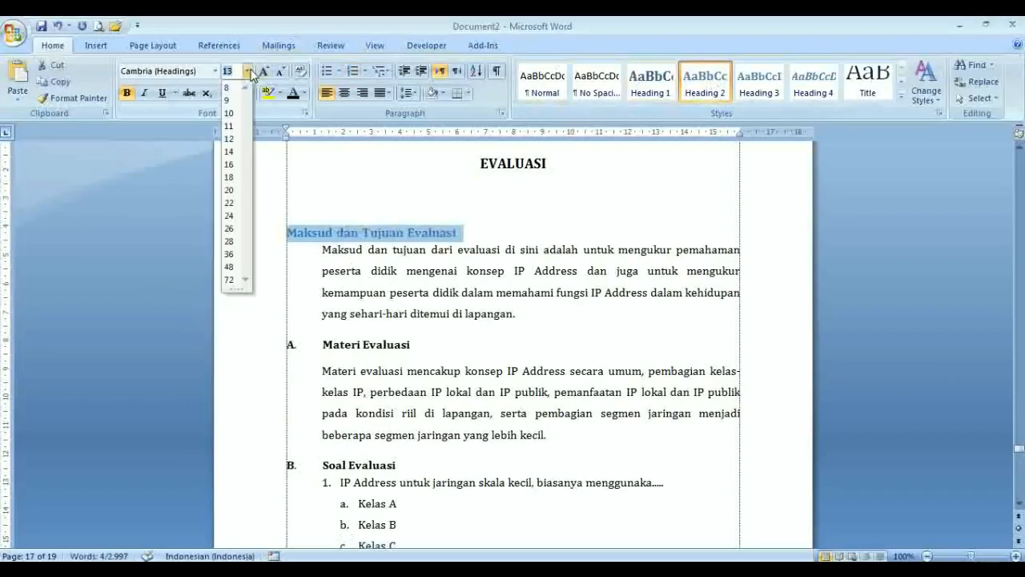
left_click(233, 142)
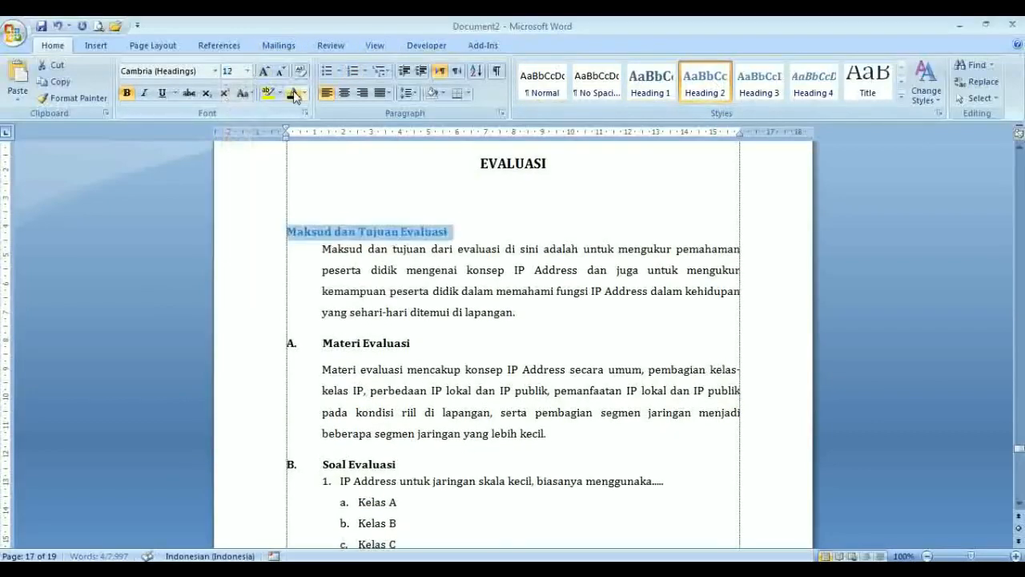
left_click(364, 72)
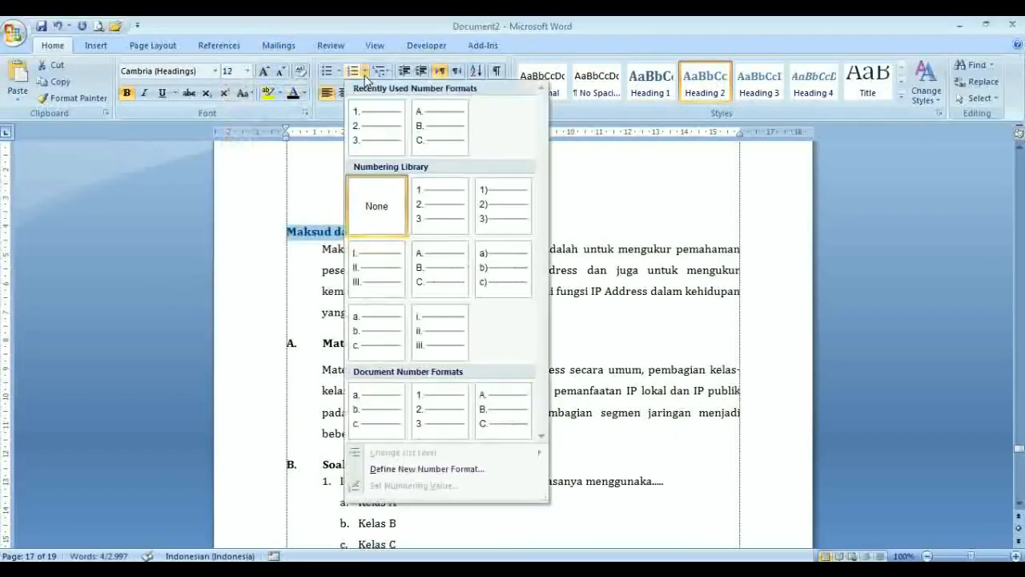
left_click(438, 124)
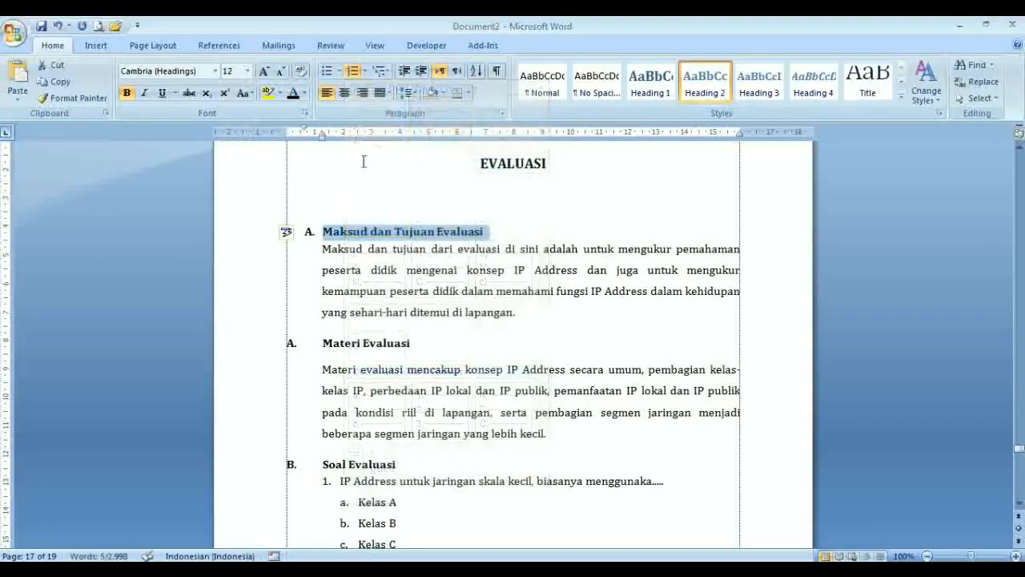
left_click_drag(304, 136, 287, 133)
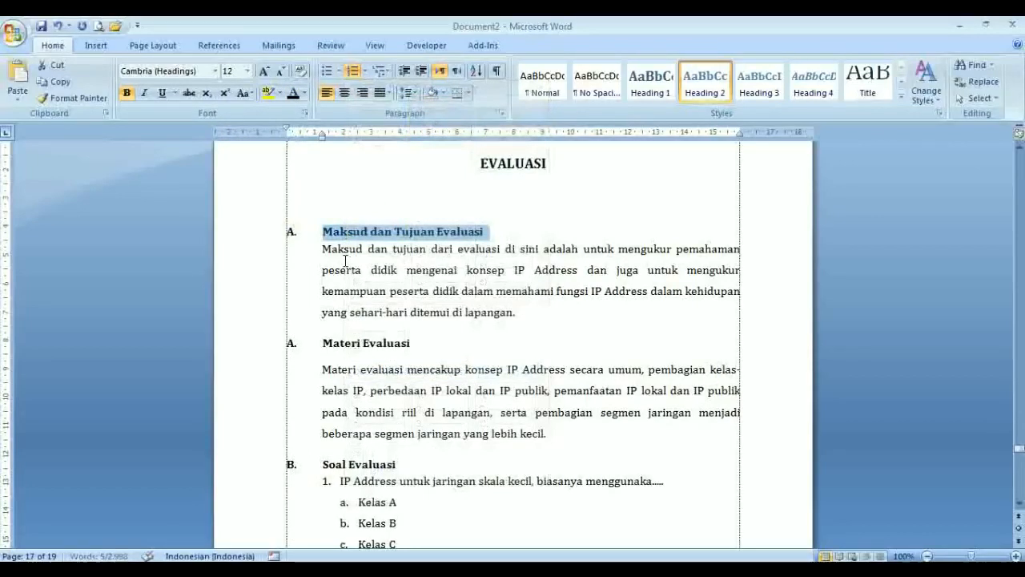
key("ctrl+2")
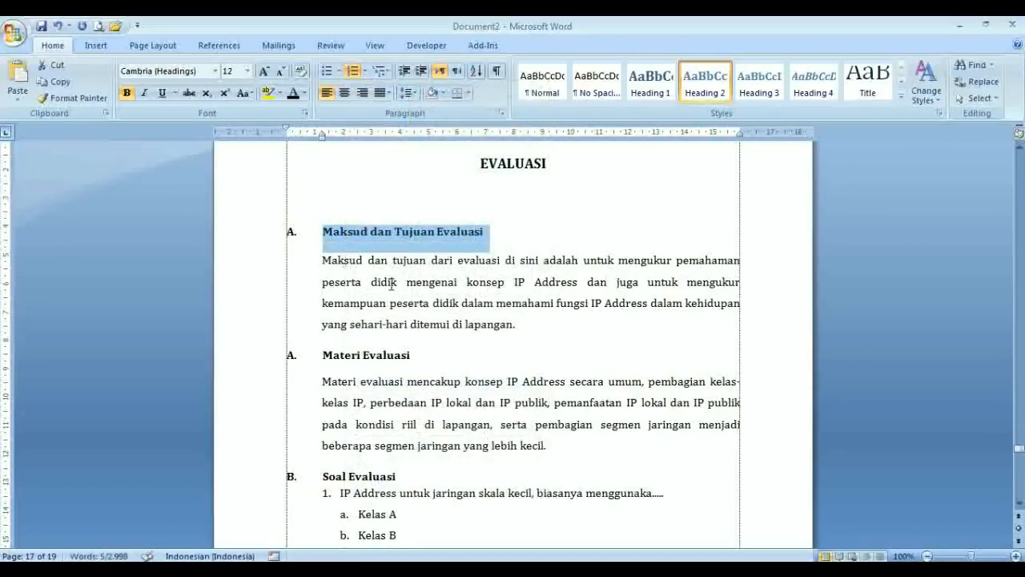
Step: Copy the Maksud dan Tujuan Evaluasi heading's formatting onto the Materi Evaluasi and Soal Evaluasi subheadings with Format Painter
left_click(350, 233)
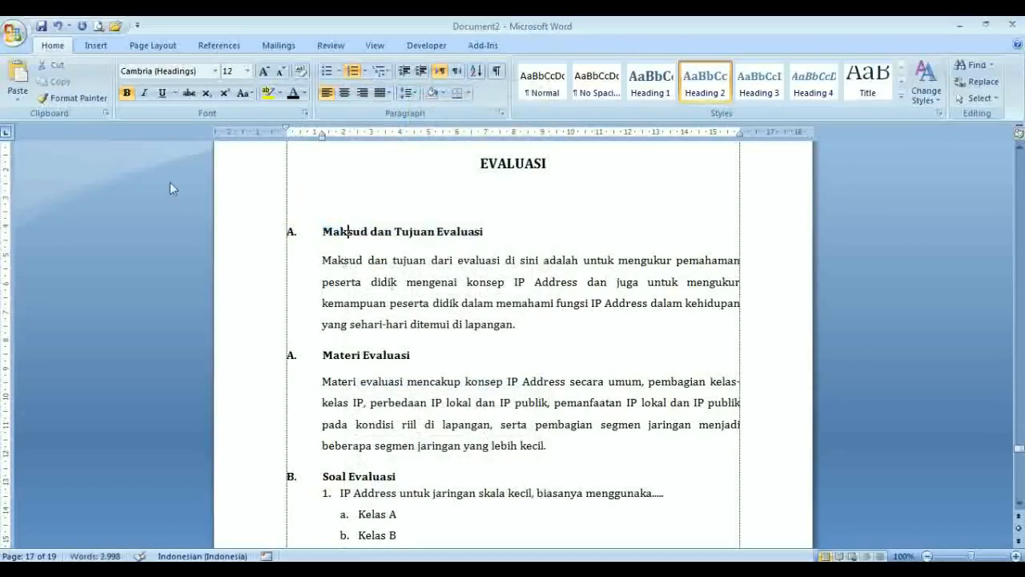
left_click(72, 97)
left_click_drag(295, 354, 421, 361)
left_click(101, 104)
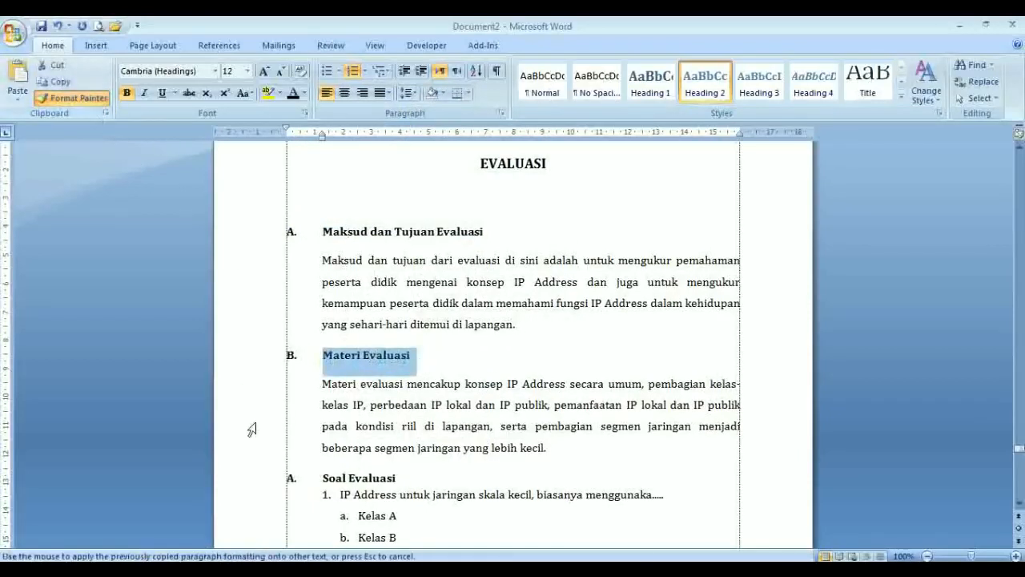
left_click_drag(311, 478, 405, 481)
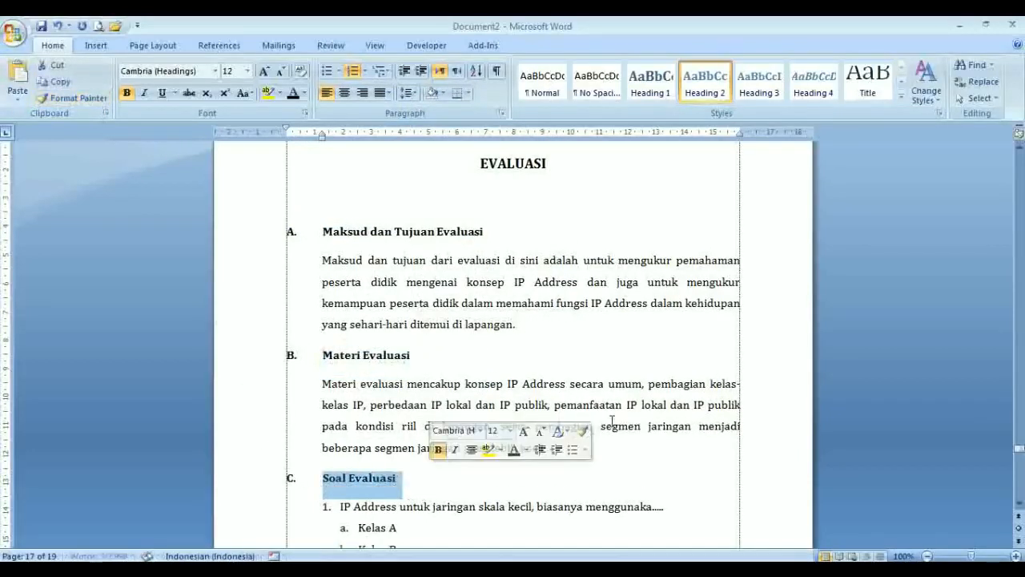
Step: Apply the Heading 2 style to the Tindak Lanjut subheading in the PENUTUP chapter and make it 12 pt black
left_click_drag(1020, 454, 1021, 483)
left_click(378, 240)
left_click_drag(314, 239, 380, 240)
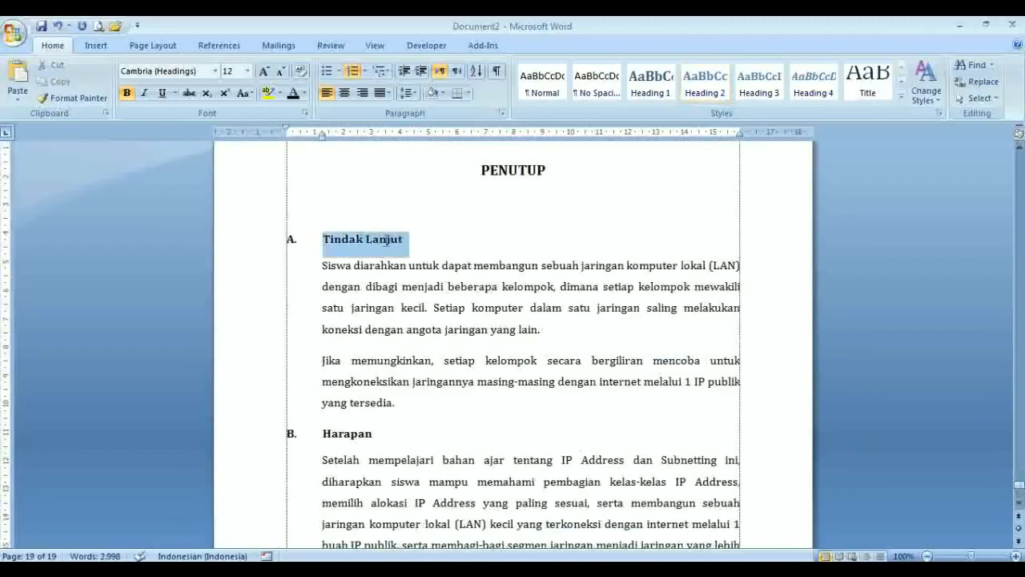
left_click(705, 82)
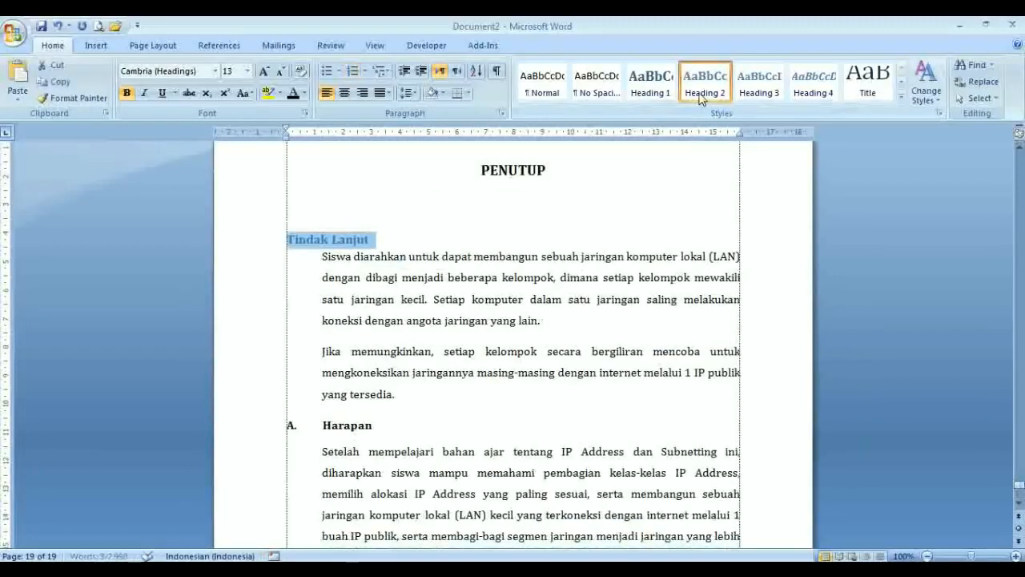
left_click(247, 72)
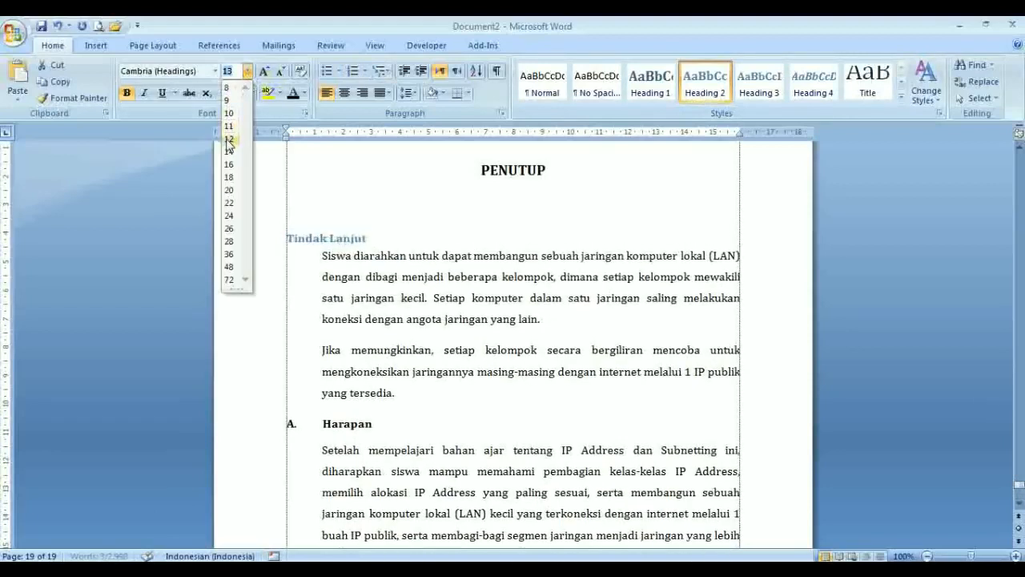
left_click(251, 137)
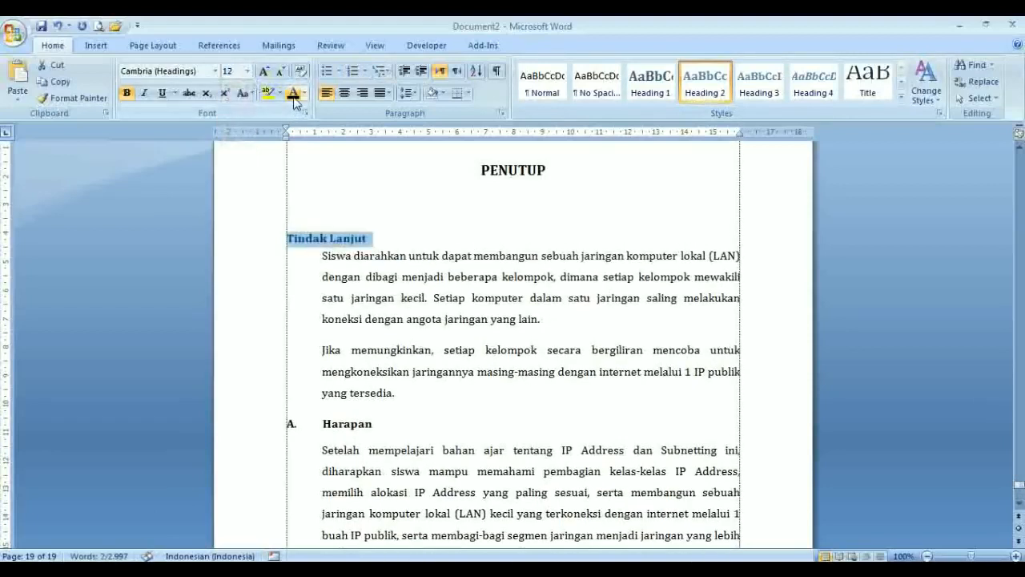
Step: Number the Tindak Lanjut subheading with the A. B. C. format and set its first-line indent at the left margin
left_click(364, 71)
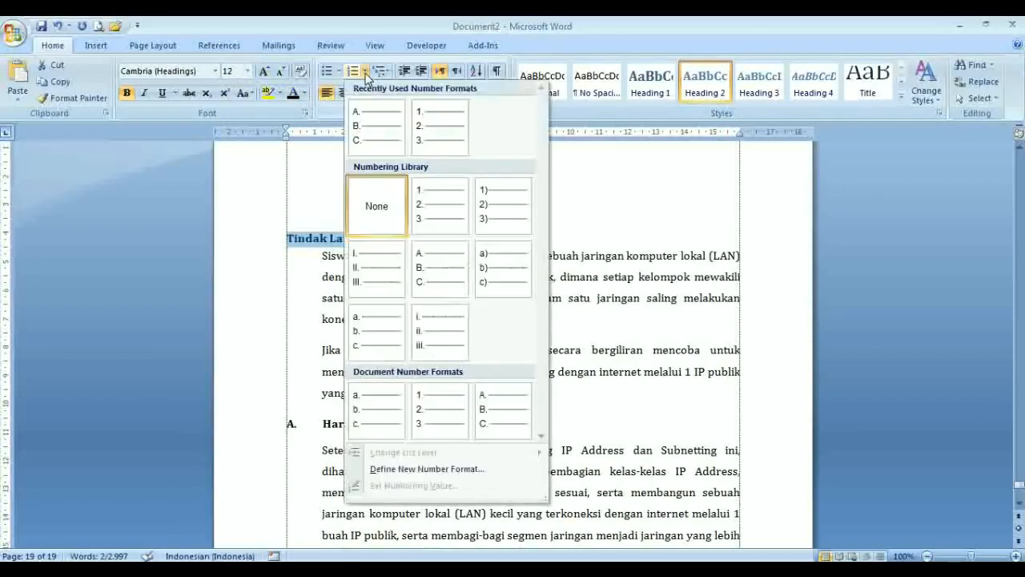
left_click(385, 117)
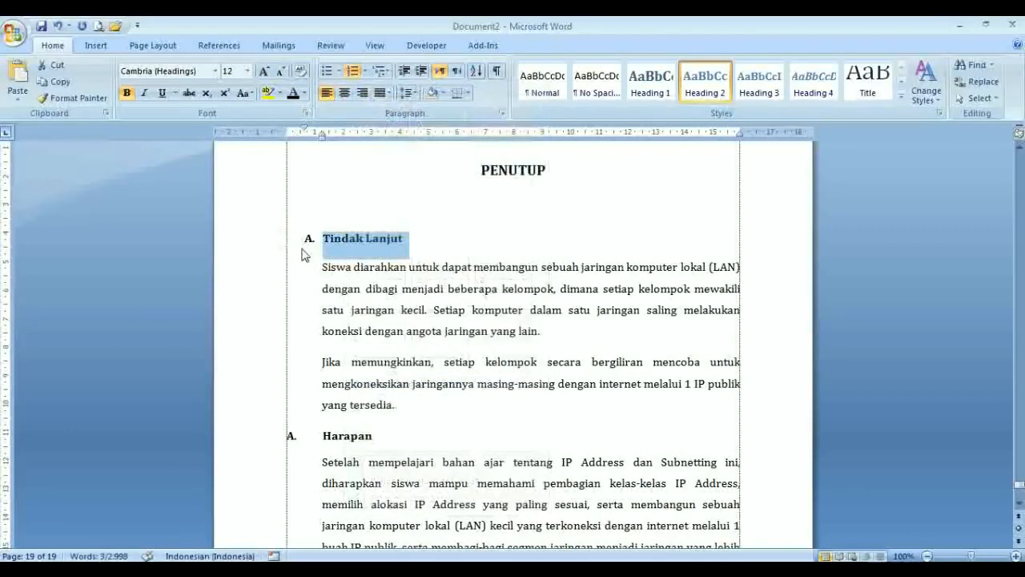
left_click_drag(304, 134, 287, 135)
left_click(354, 239)
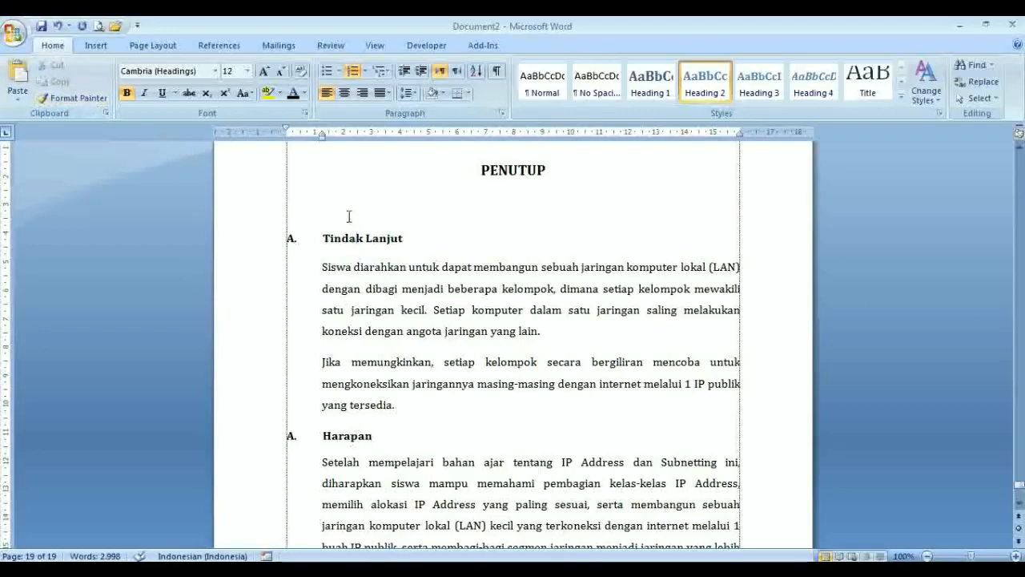
Step: Copy the Tindak Lanjut subheading's formatting onto the Harapan subheading with Format Painter
left_click_drag(324, 239, 402, 241)
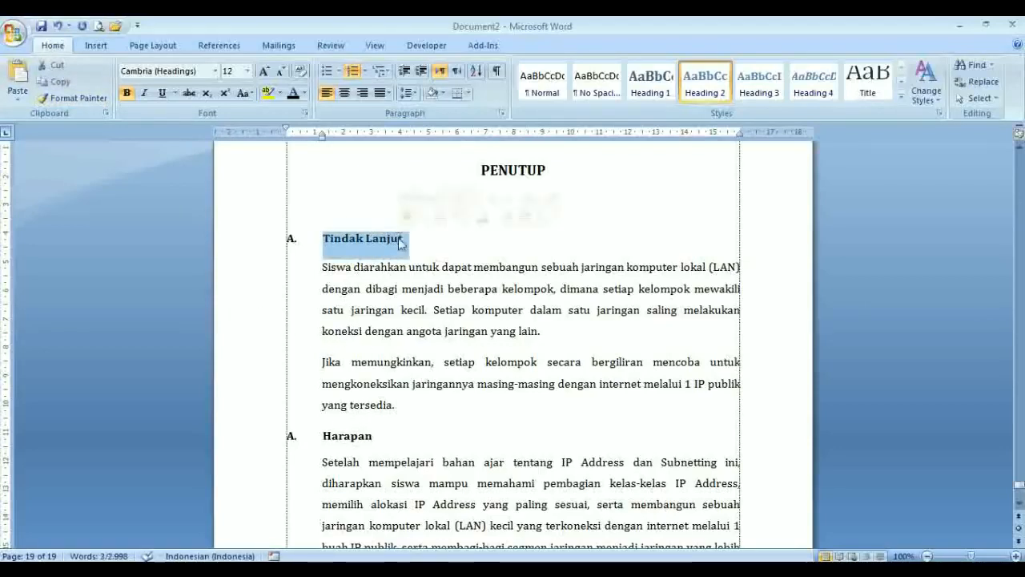
left_click(323, 436)
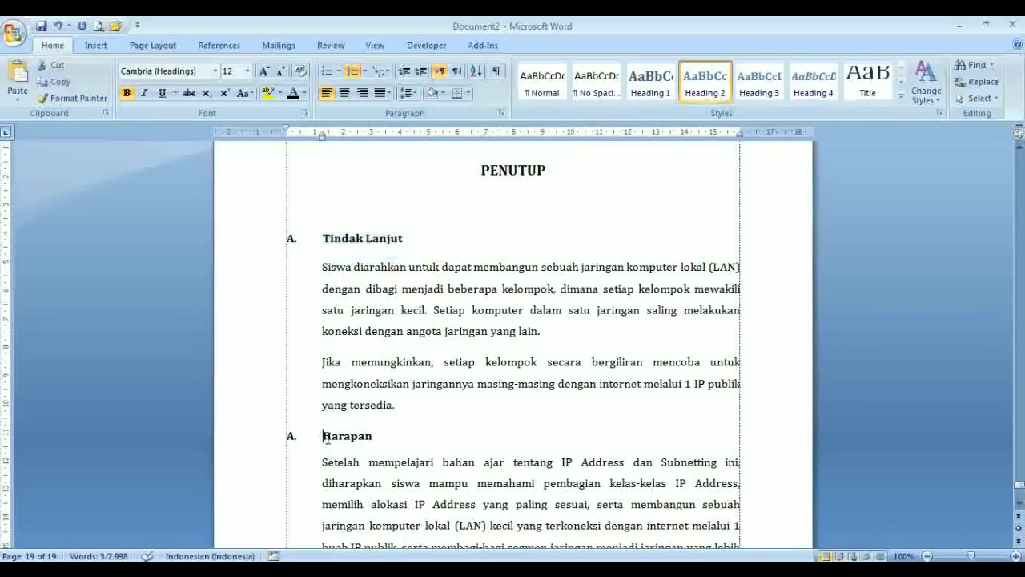
left_click(349, 237)
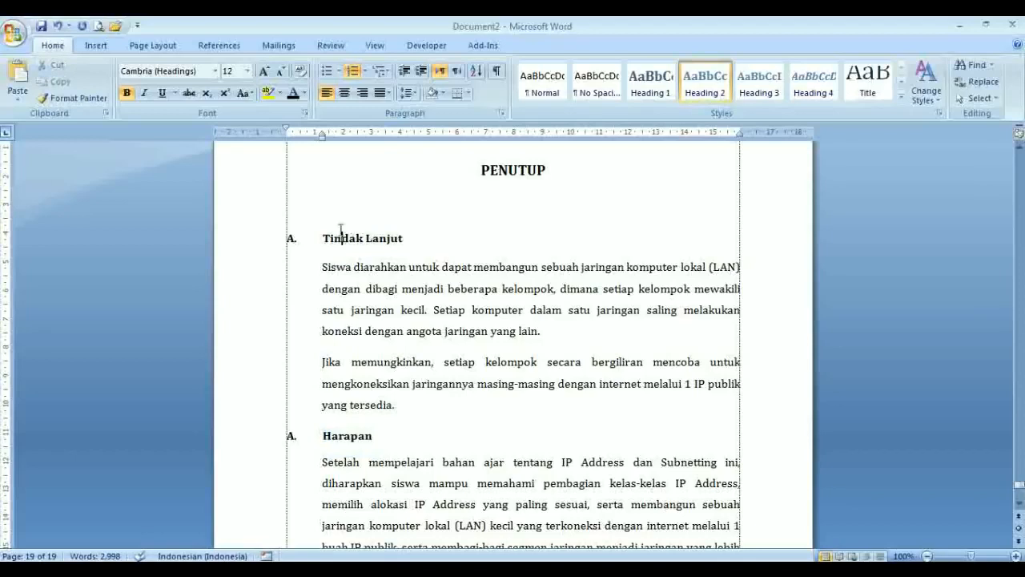
left_click(78, 98)
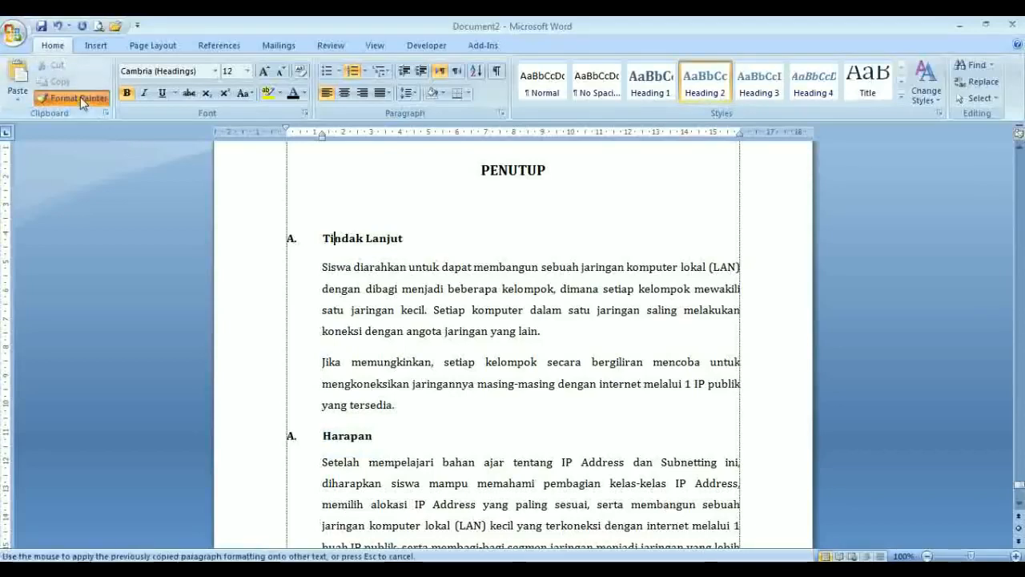
left_click_drag(314, 434, 386, 434)
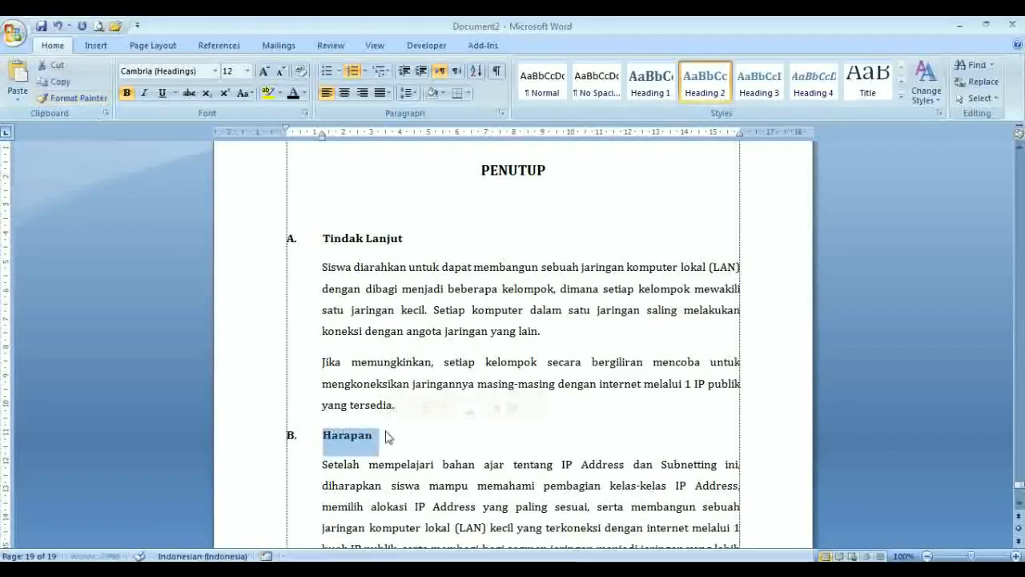
left_click(319, 238)
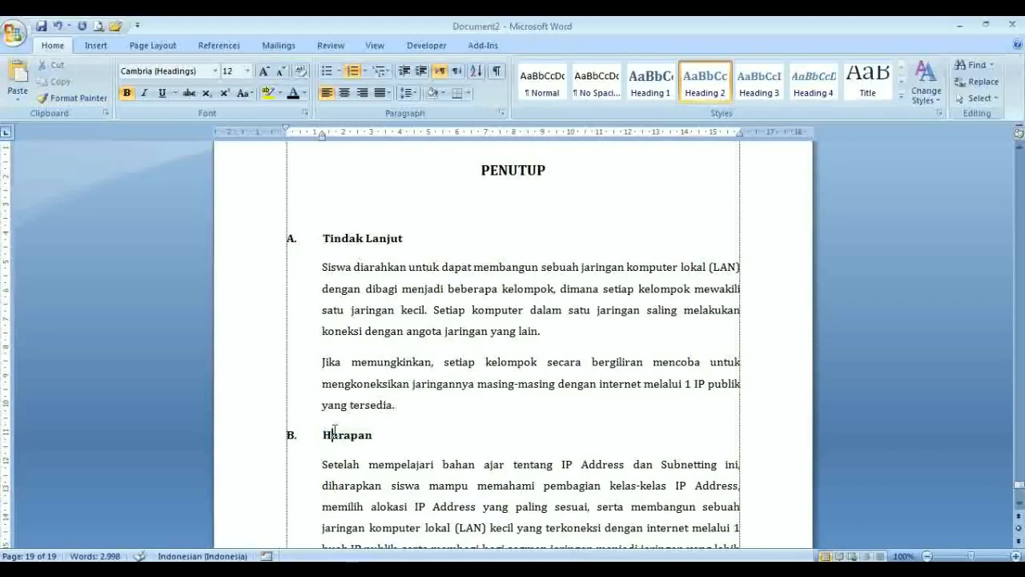
Step: Review the end of the PENUTUP chapter, the KATA PENGANTAR page and the pages up to the start of BAB I
key("ctrl+End")
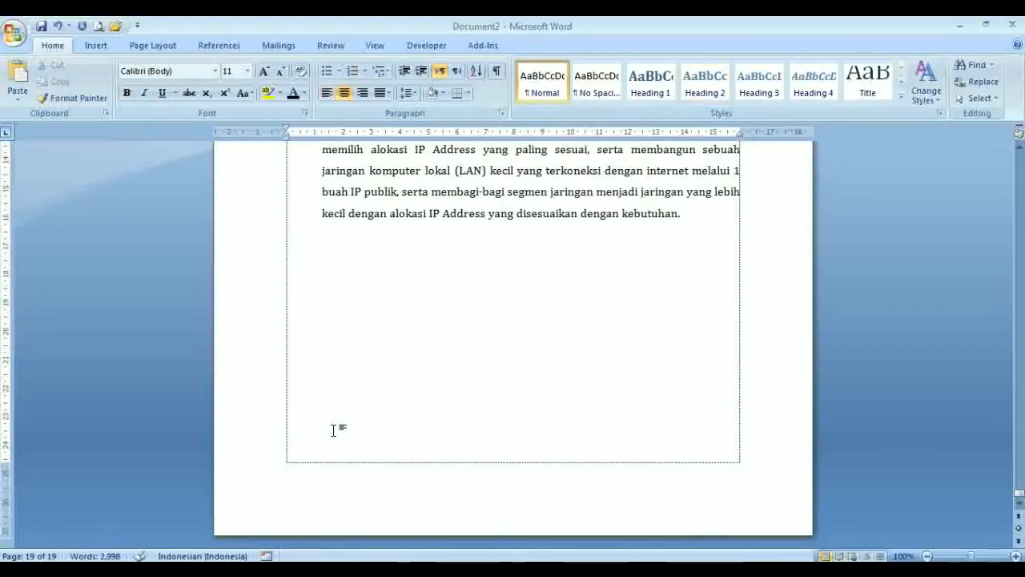
key("Page_Up")
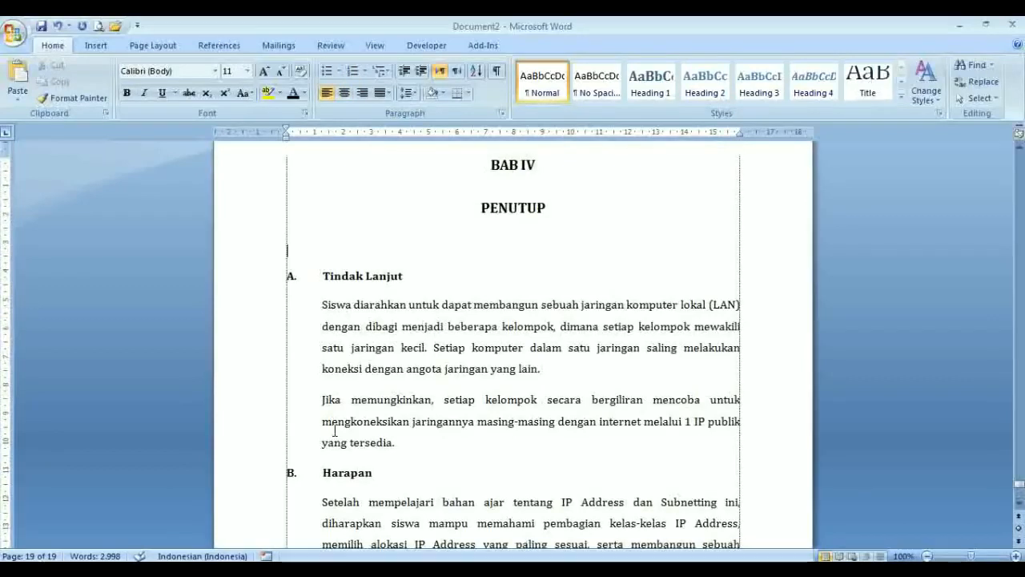
key("ctrl+Home")
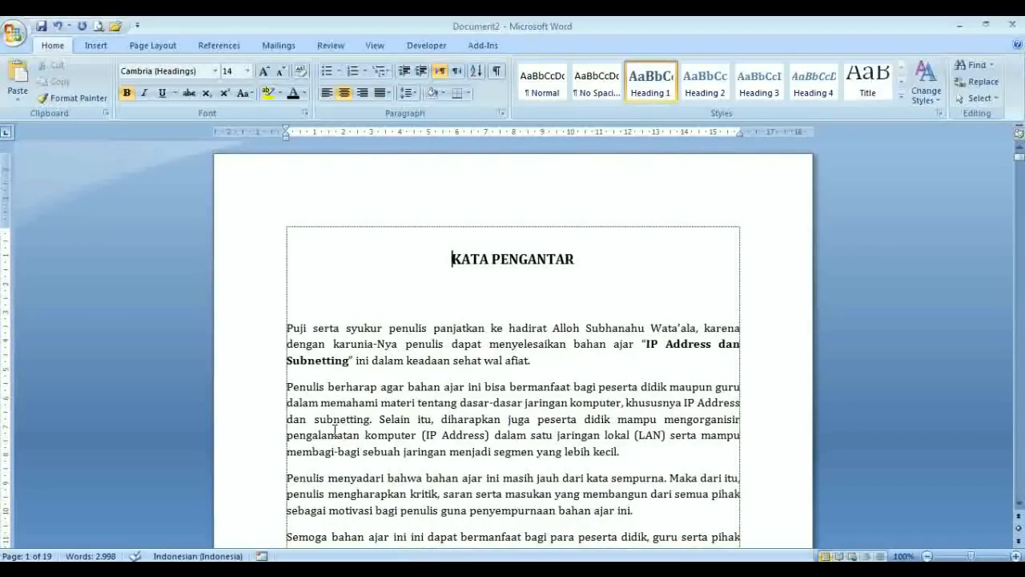
left_click(95, 45)
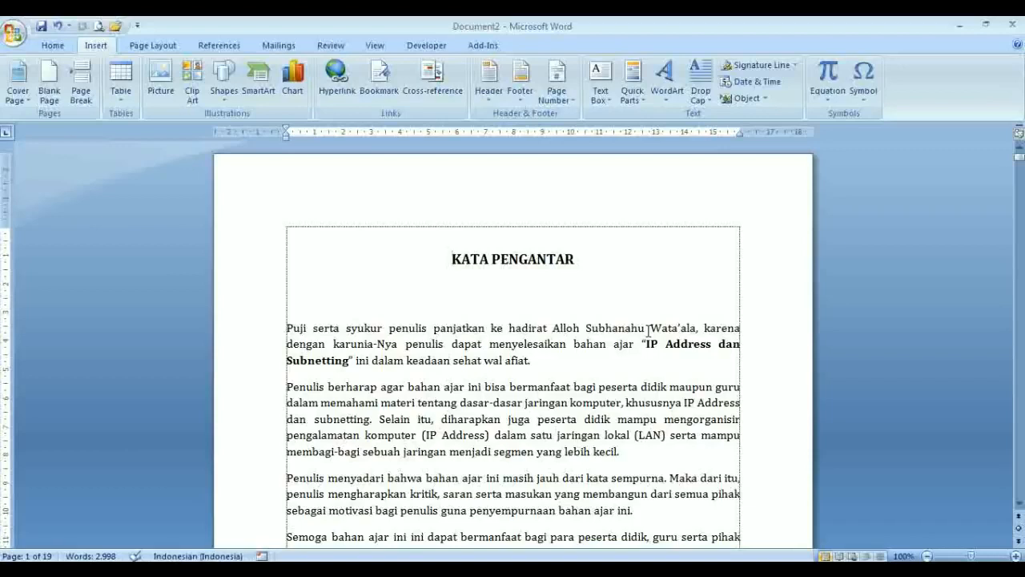
scroll(647, 330, "down", 15)
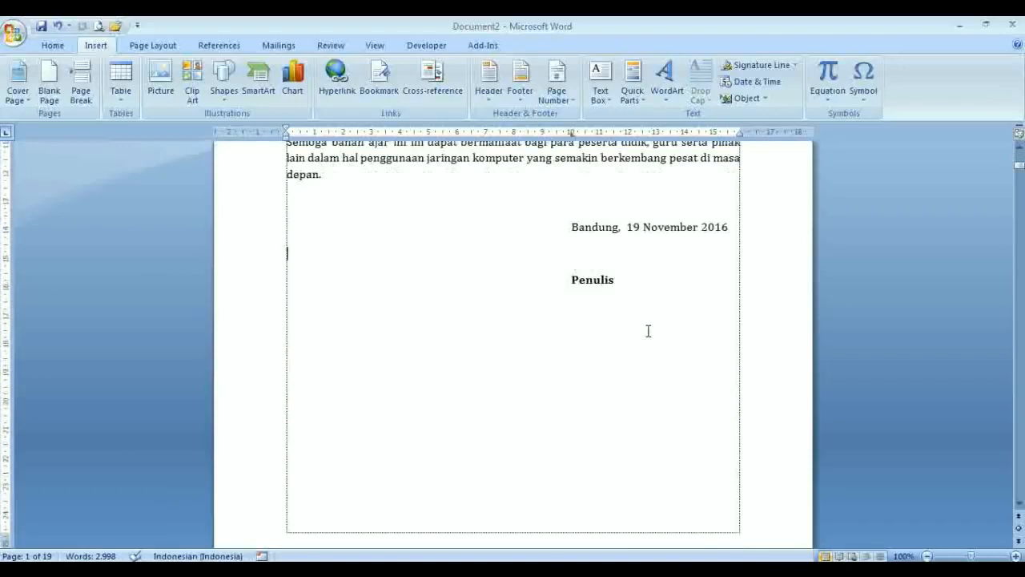
scroll(647, 330, "down", 8)
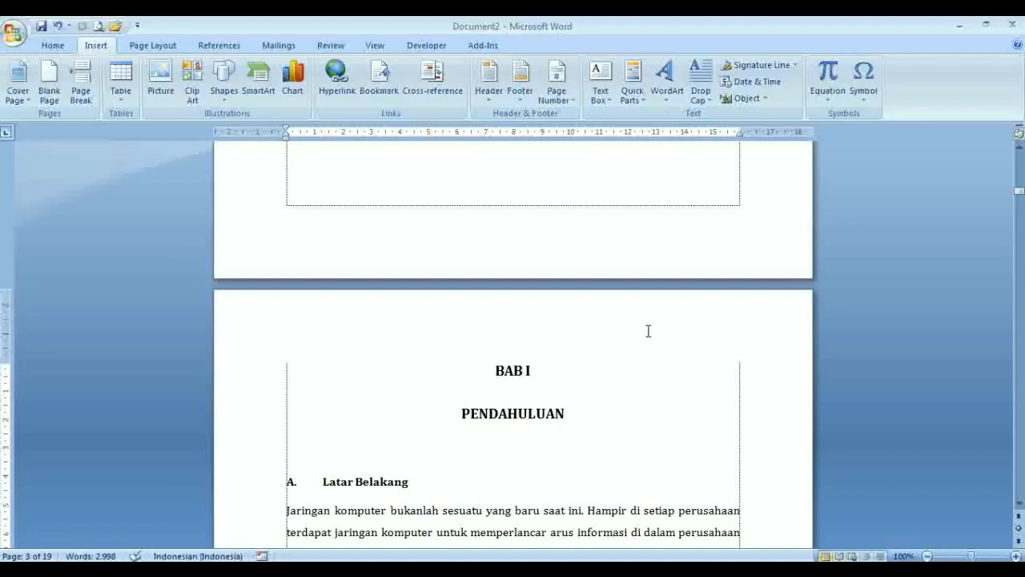
key("ctrl+Page_Up")
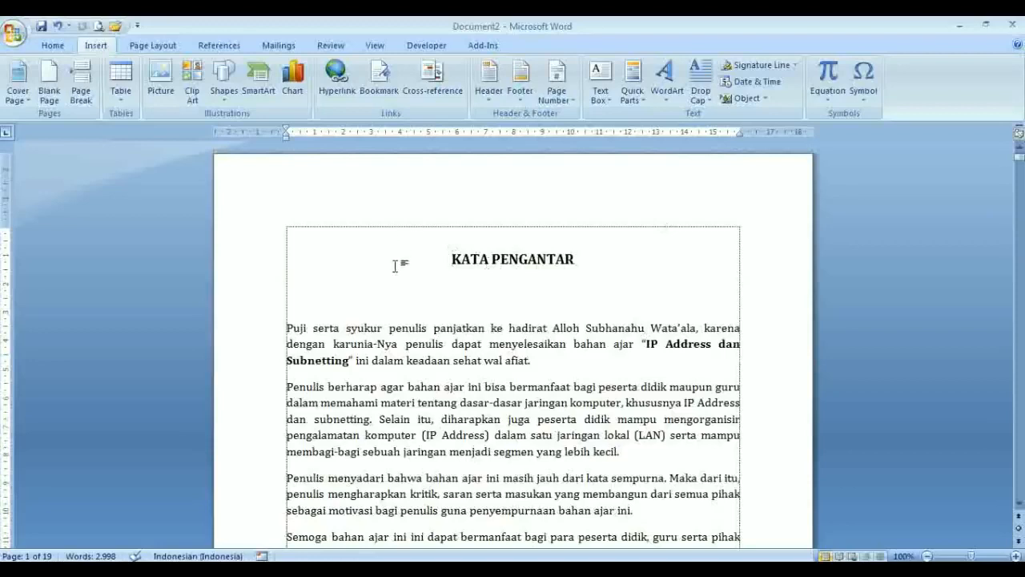
left_click(53, 45)
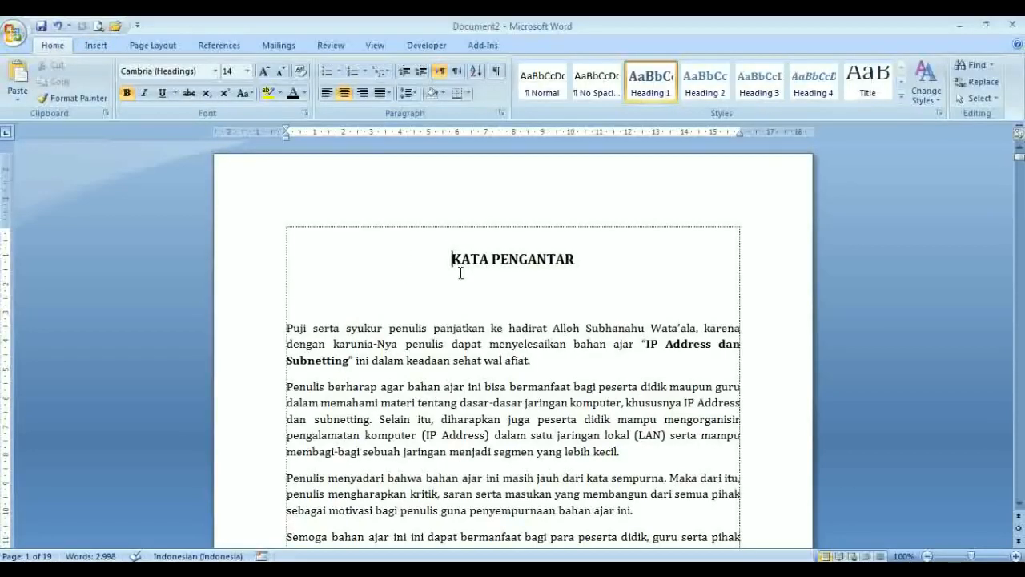
scroll(461, 273, "down", 7)
scroll(461, 273, "up", 7)
Step: Insert a page number at the bottom of the page using the centred Plain Number 2 design
left_click(97, 47)
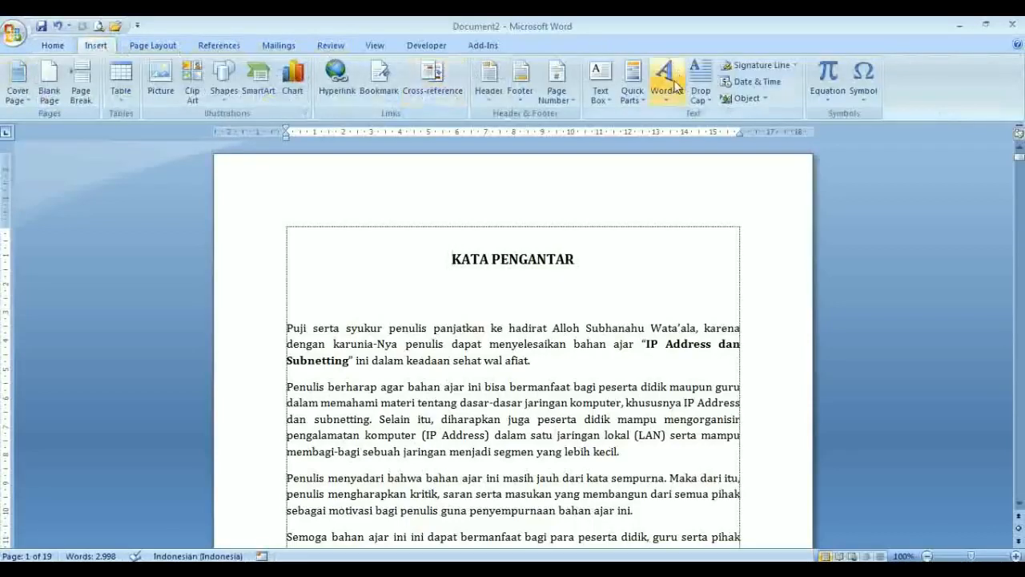
left_click(558, 95)
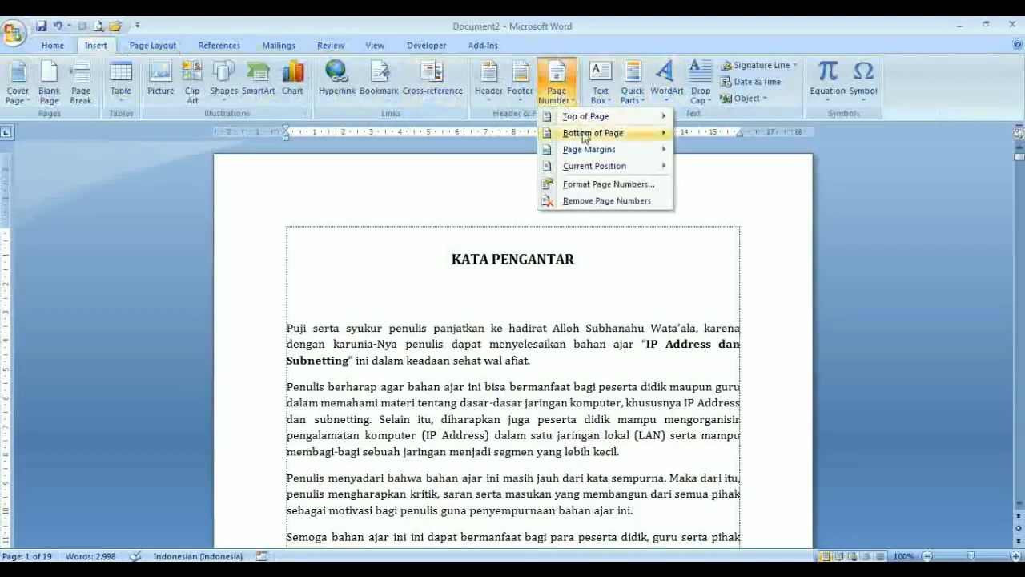
mouse_move(598, 138)
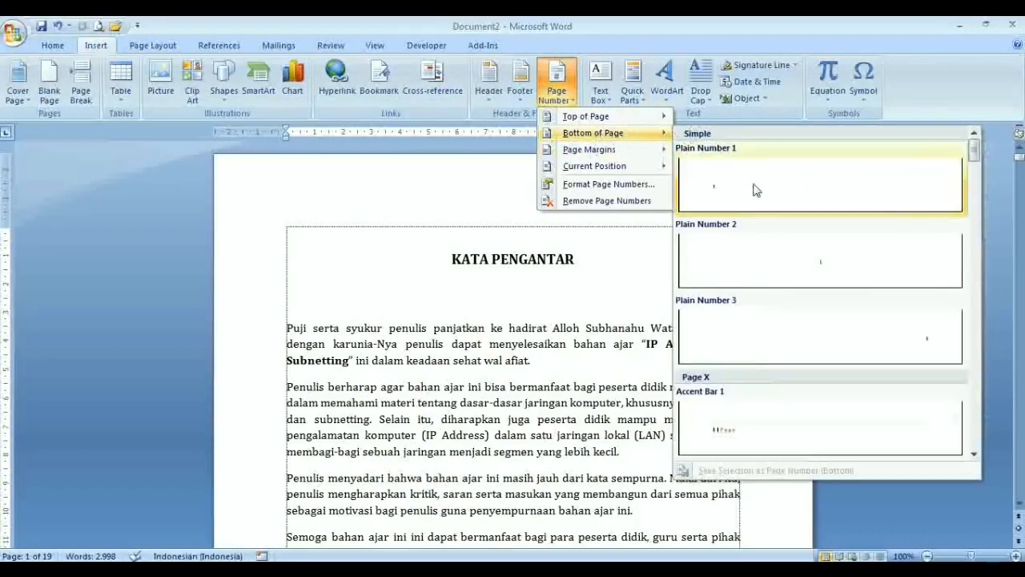
left_click(820, 268)
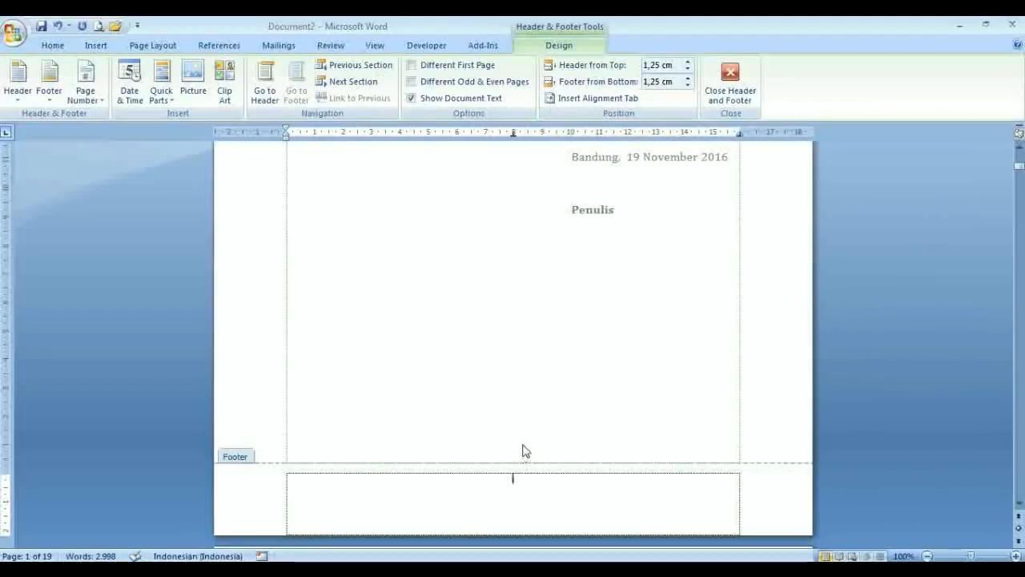
Step: Set the number format of the footer page numbers to 1, 2, 3, …
left_click(94, 92)
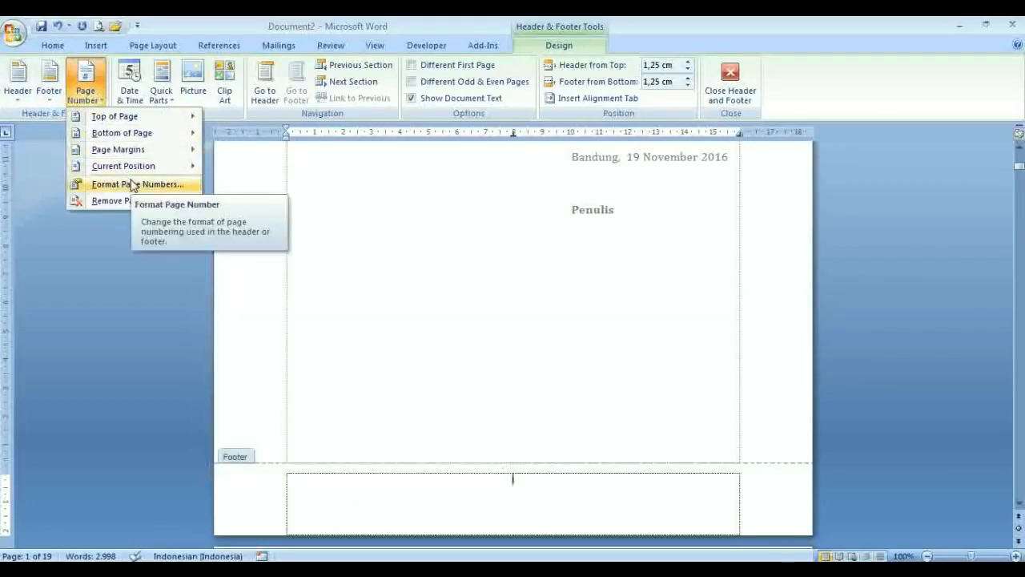
left_click(96, 96)
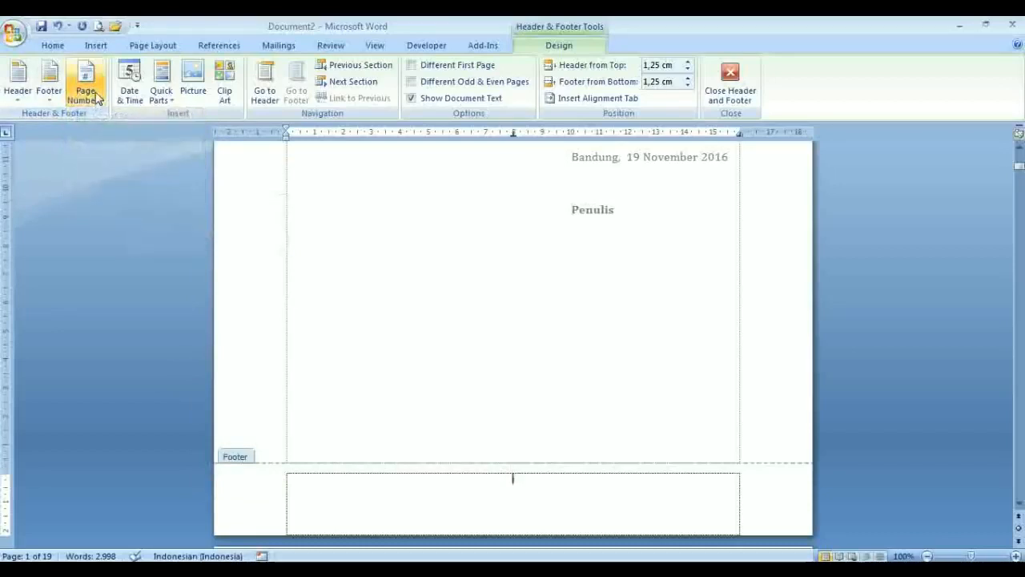
left_click(96, 96)
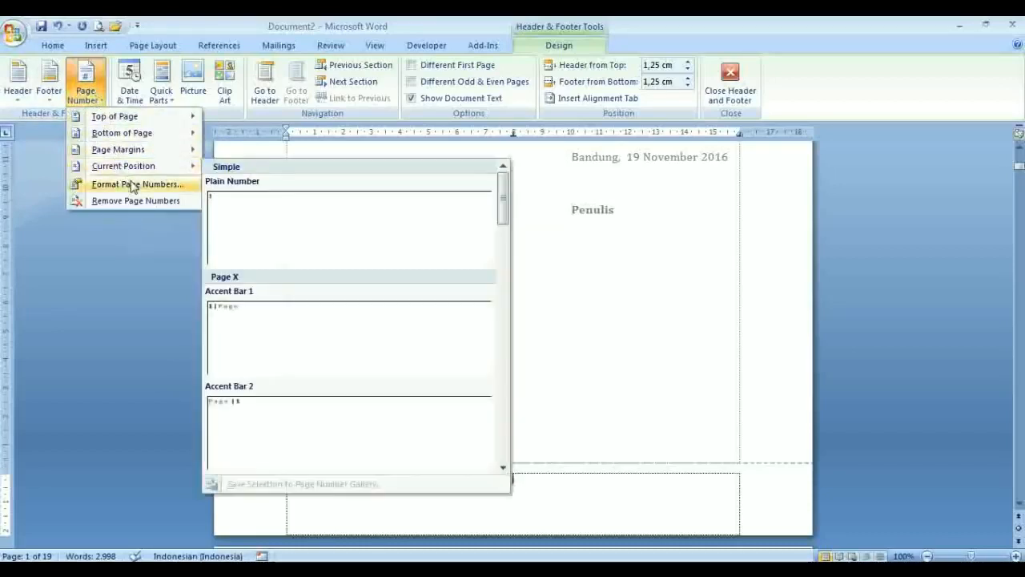
left_click(133, 185)
left_click(593, 209)
left_click_drag(592, 249, 595, 232)
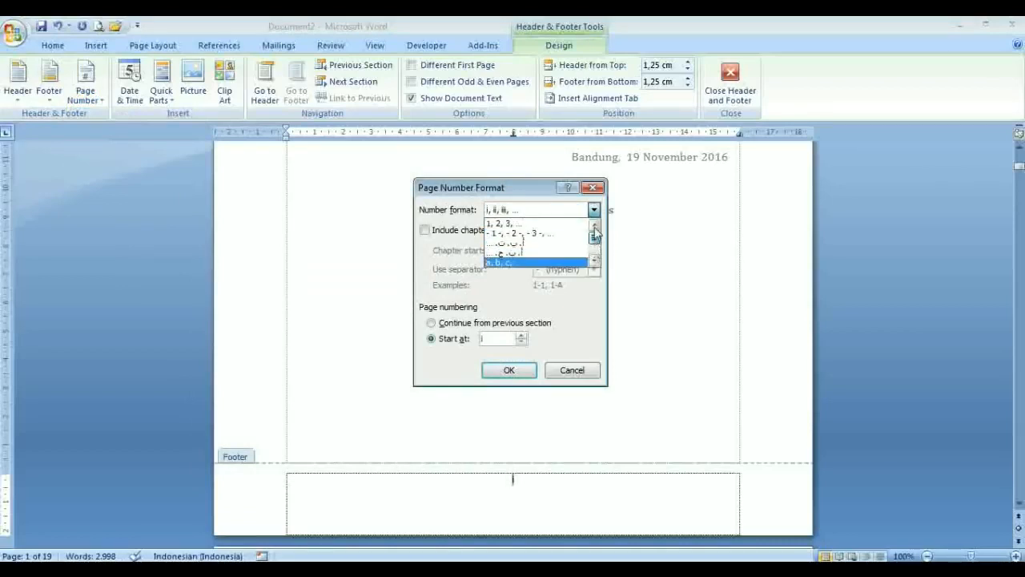
left_click(559, 224)
left_click(508, 370)
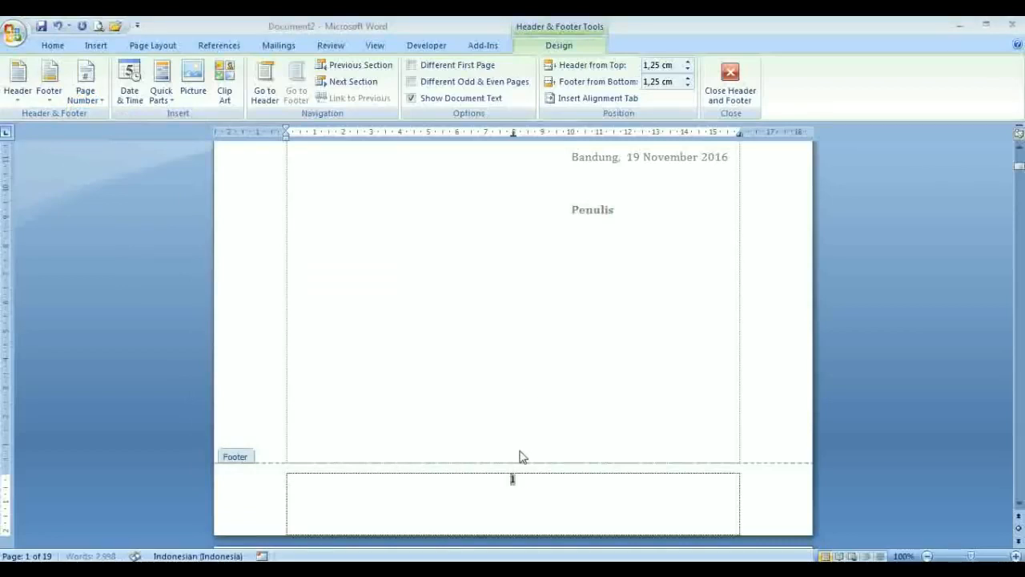
Step: Set the footer page numbers to the lowercase Roman format i, ii, iii, …, starting at i
left_click(100, 99)
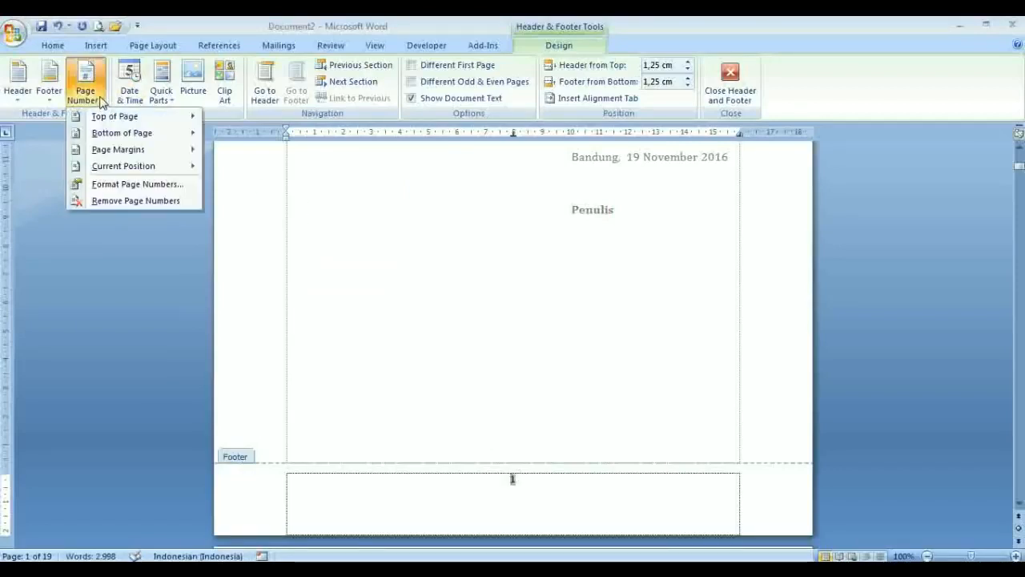
left_click(137, 183)
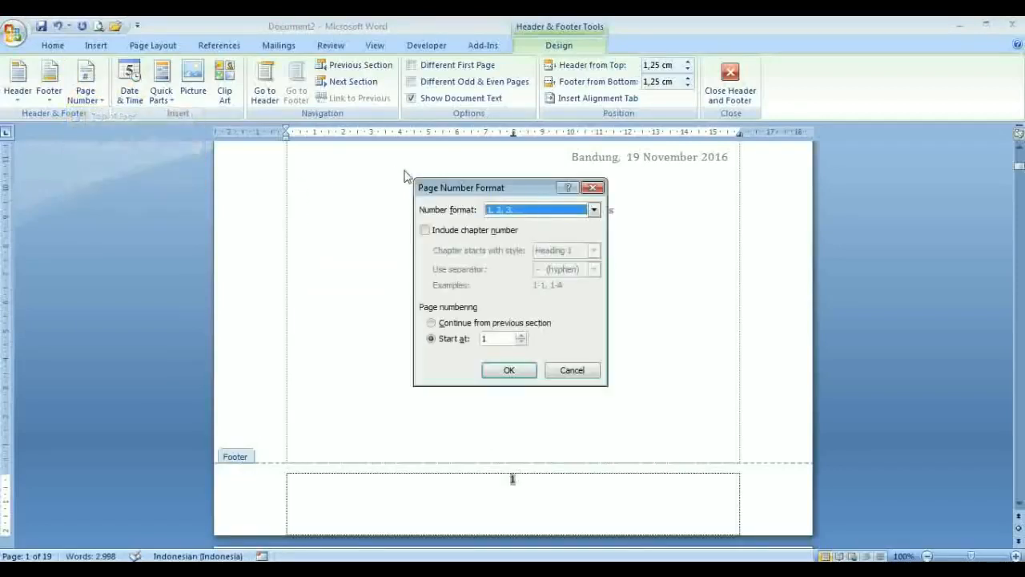
left_click(593, 210)
left_click(594, 263)
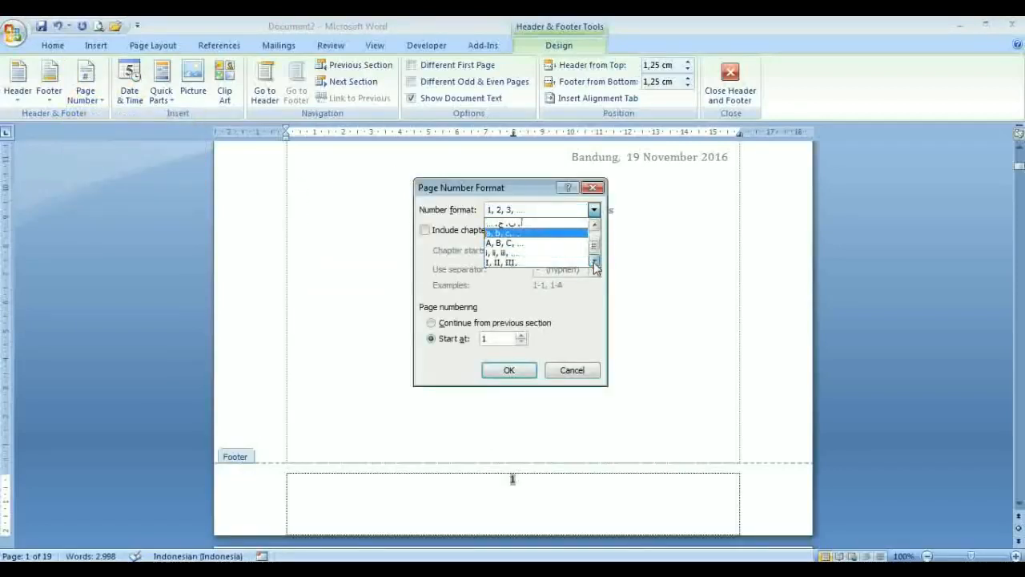
left_click(496, 252)
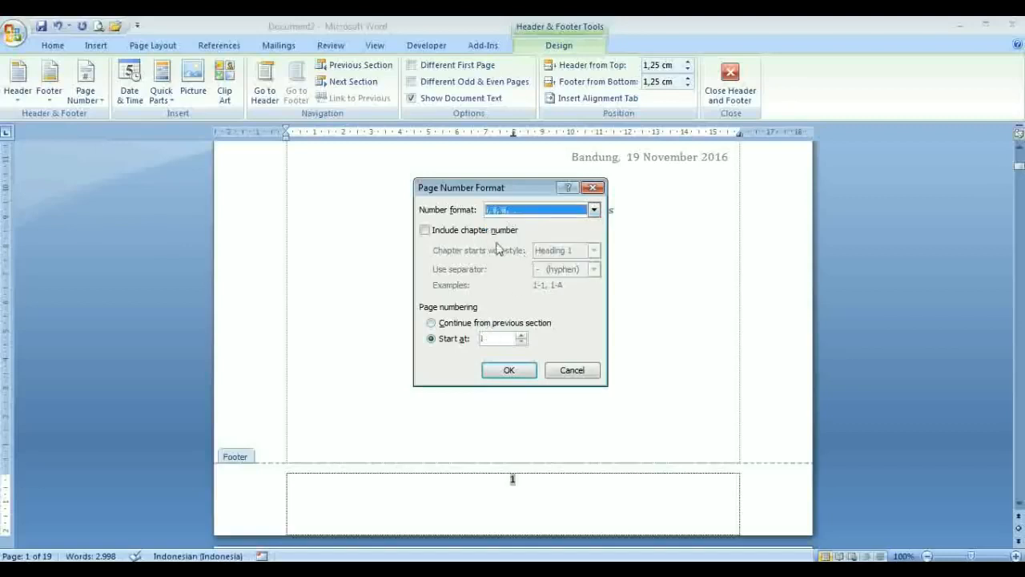
left_click(493, 337)
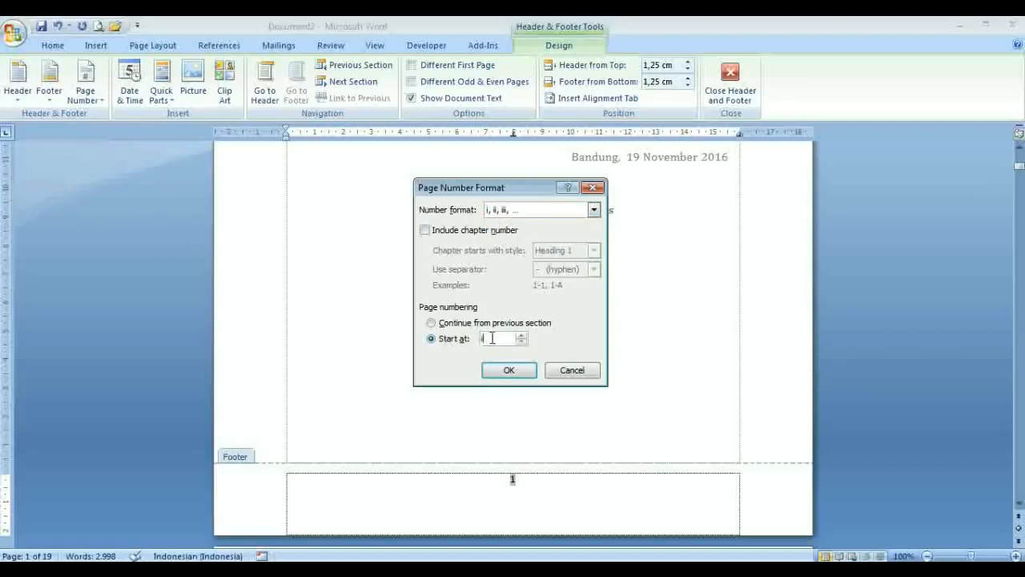
left_click(509, 370)
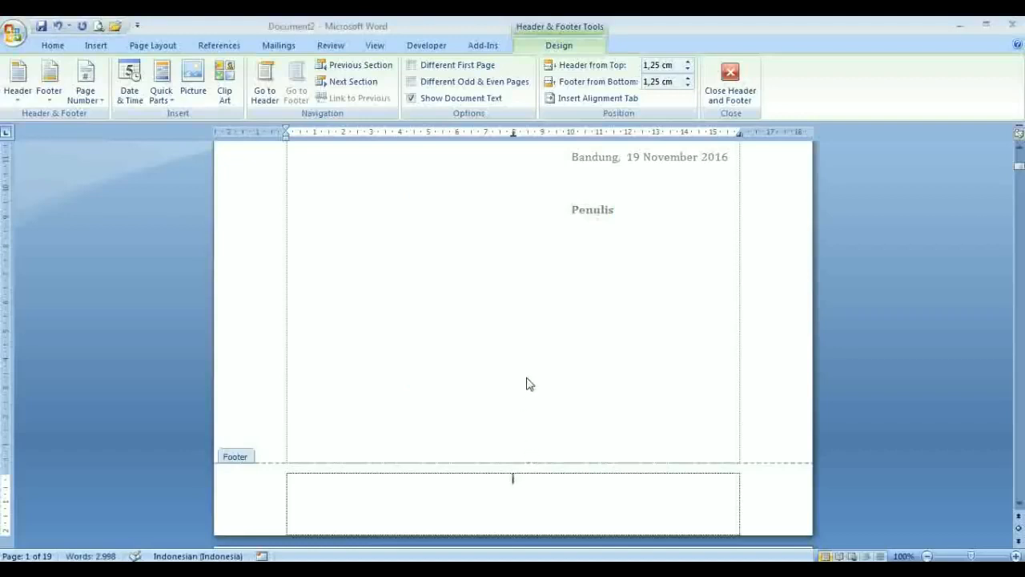
Step: Review the footer page numbers from the KATA PENGANTAR page through to the start of BAB II
scroll(526, 383, "down", 15)
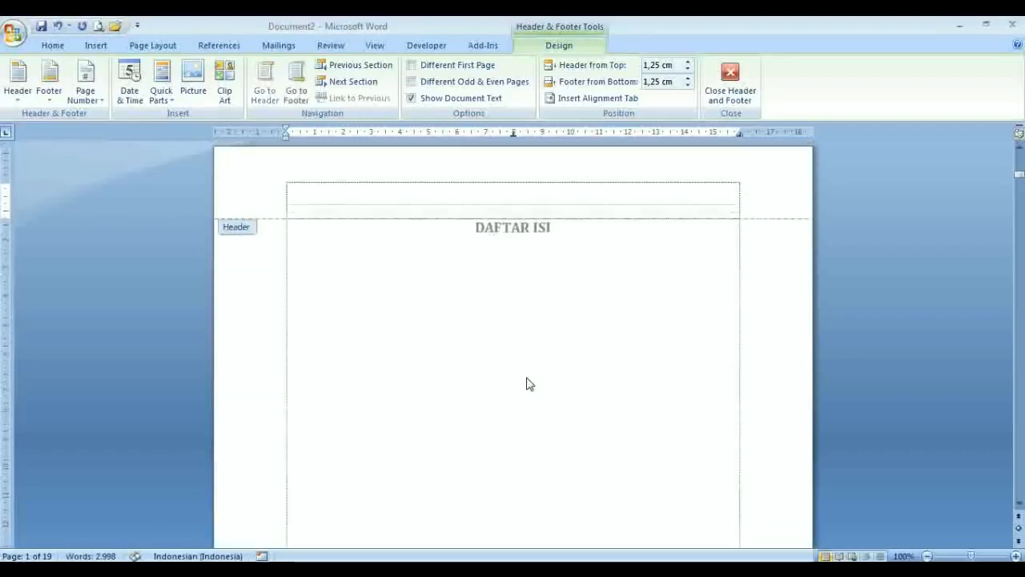
scroll(526, 384, "down", 20)
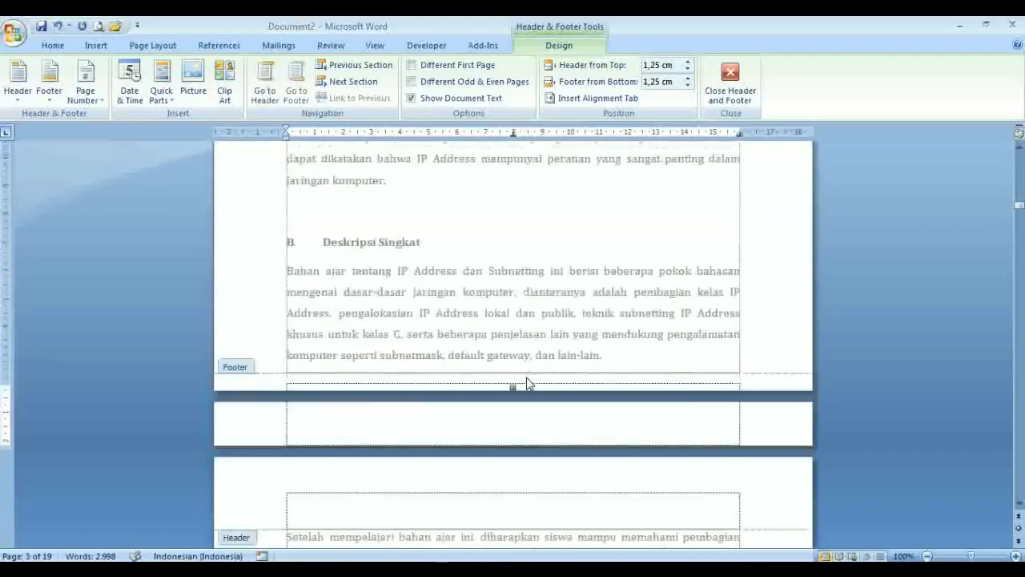
scroll(527, 384, "down", 15)
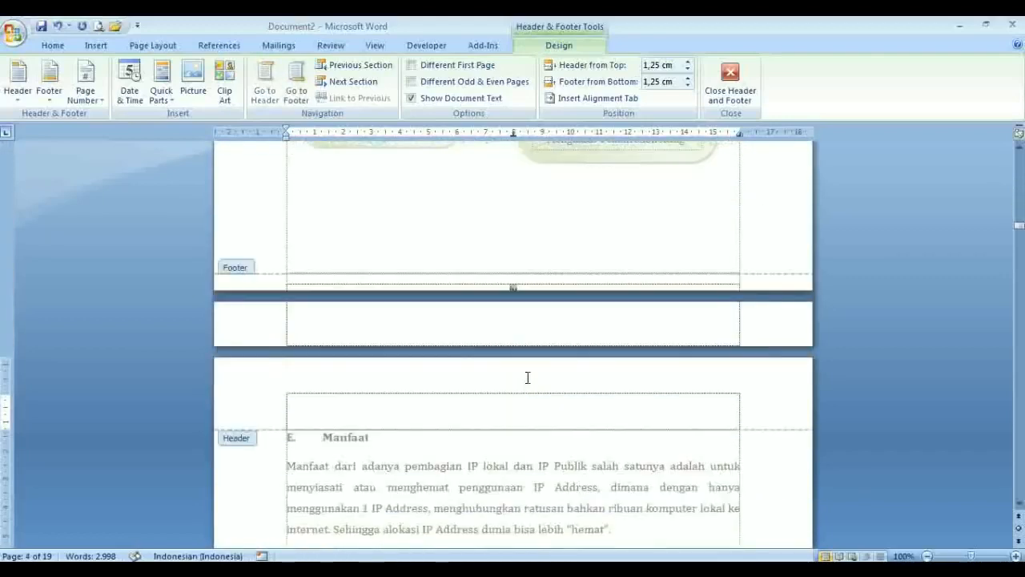
scroll(526, 383, "down", 15)
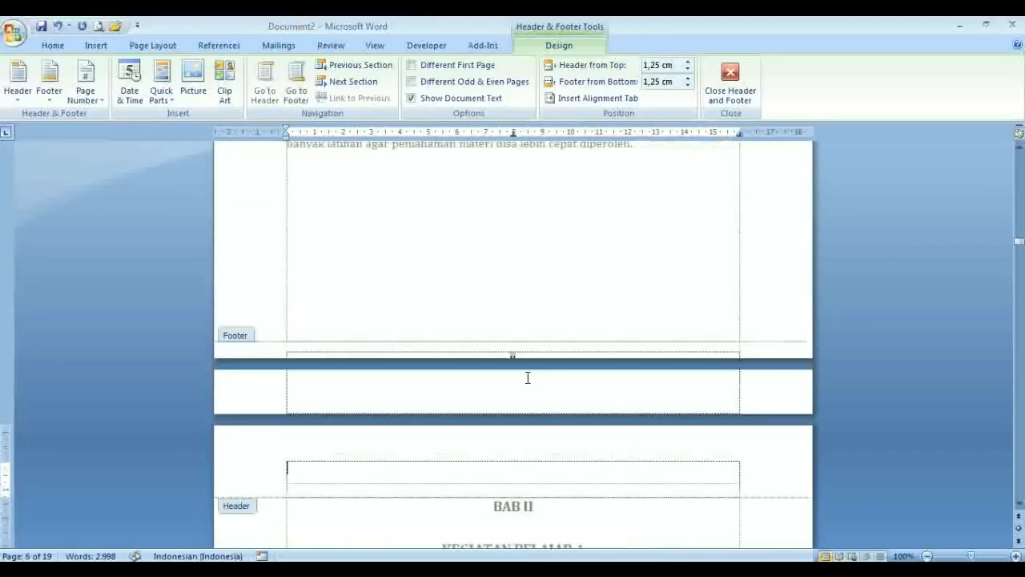
scroll(526, 383, "down", 15)
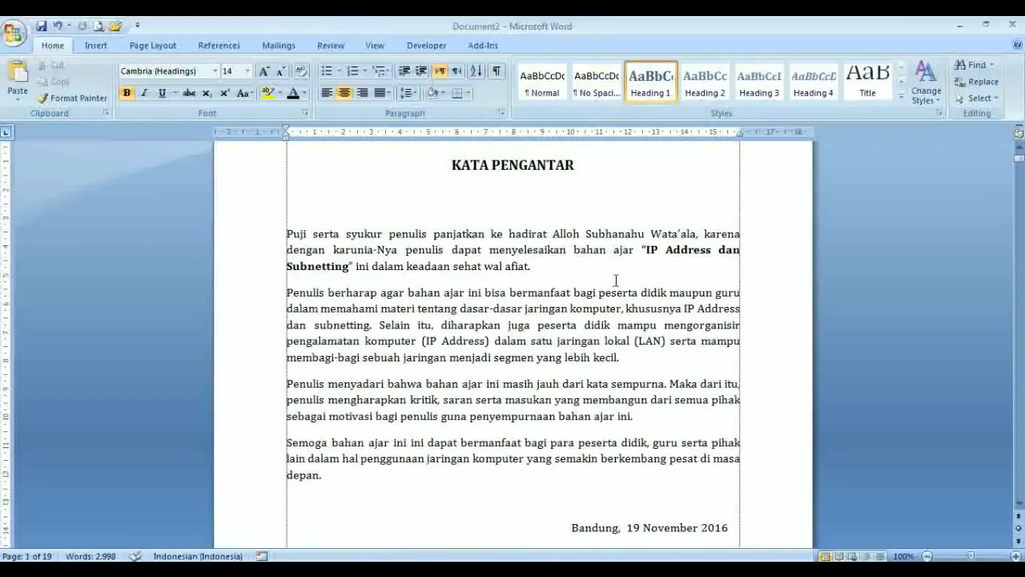
Step: Check the page numbering on the DAFTAR ISI page and the opening pages of BAB I
key("Page_Down")
key("Page_Down")
key("Page_Down")
key("Page_Down")
key("Page_Down")
key("Page_Down")
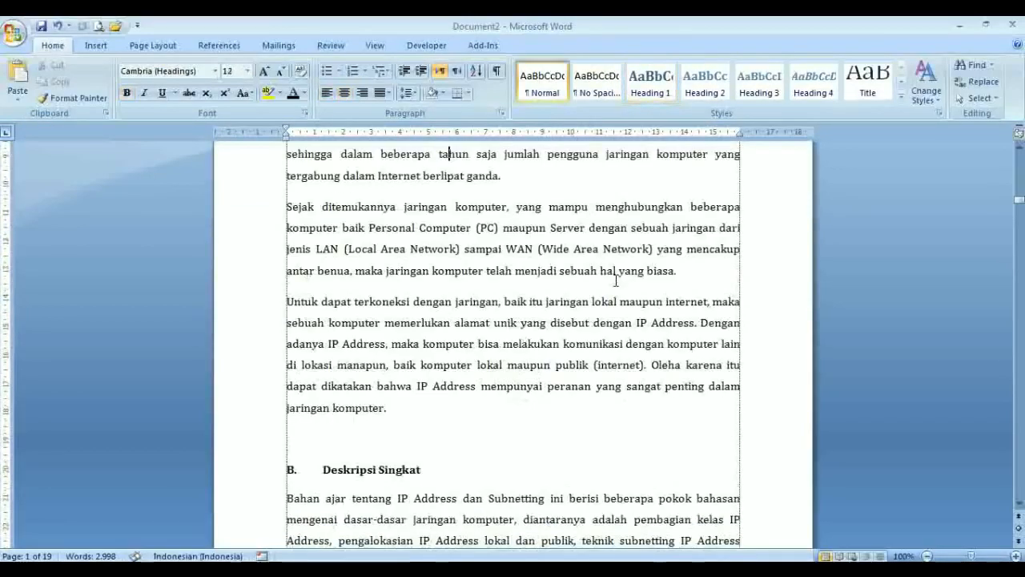
key("Page_Down")
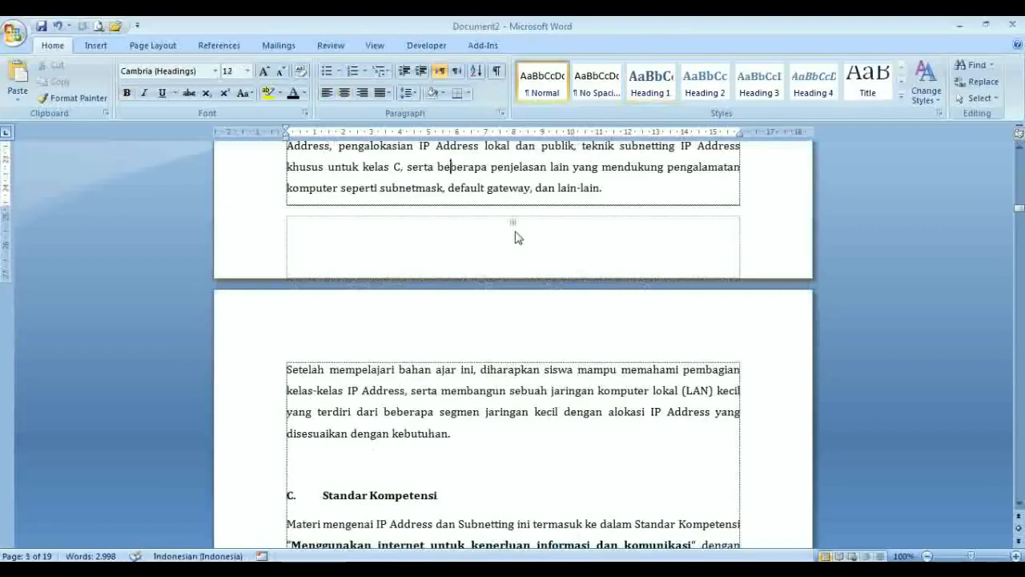
key("Page_Up")
key("Page_Up")
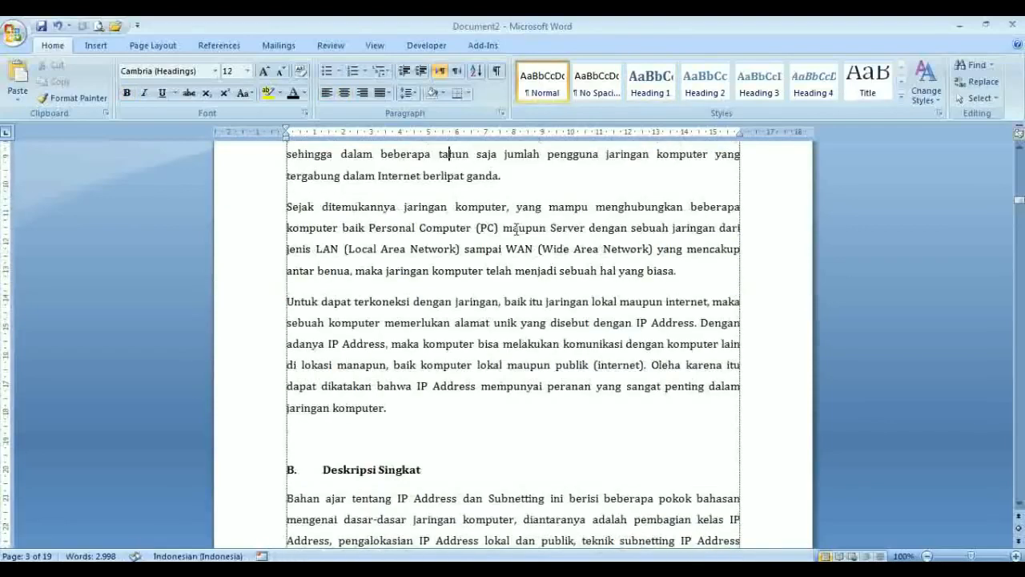
scroll(515, 229, "up", 5)
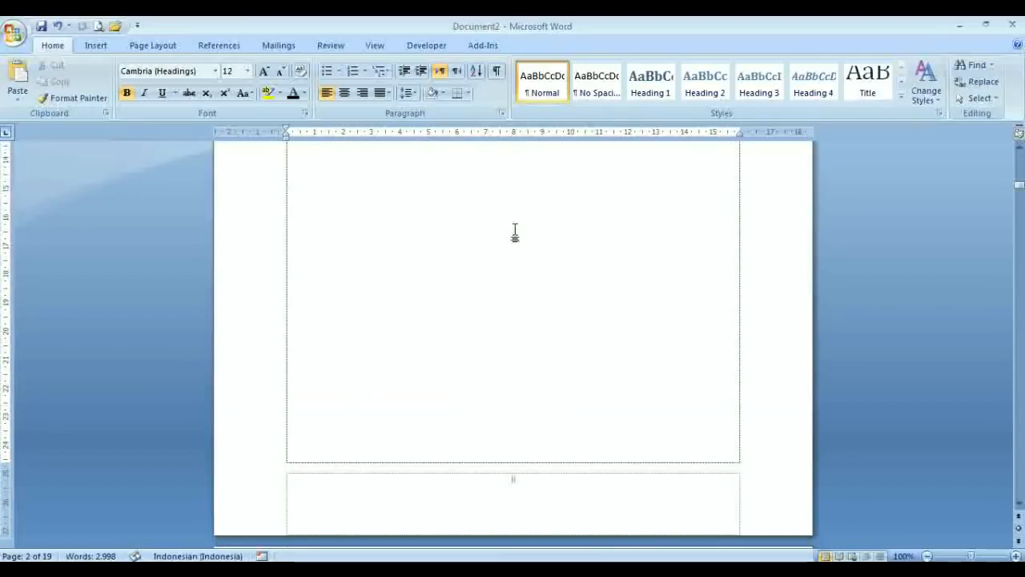
key("Page_Down")
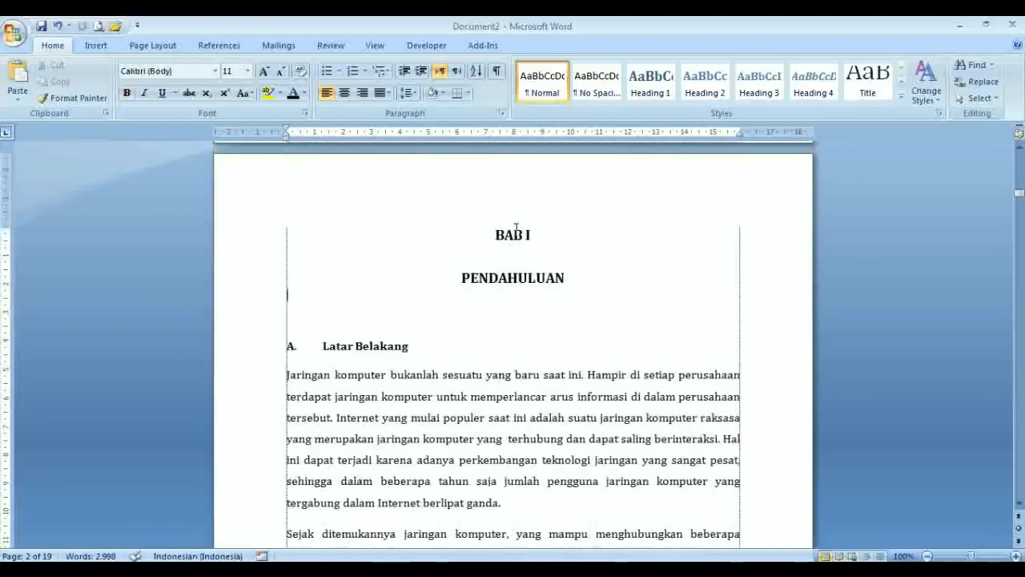
key("Page_Up")
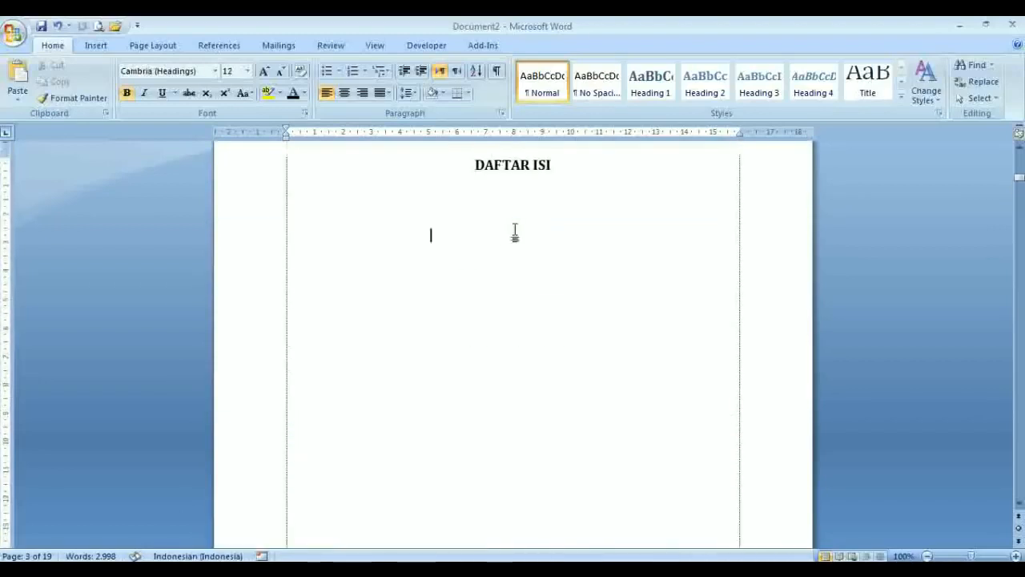
Step: Examine the transition from the DAFTAR ISI page to BAB I, ending on the empty area below the DAFTAR ISI title
key("Up")
key("Up")
key("Down")
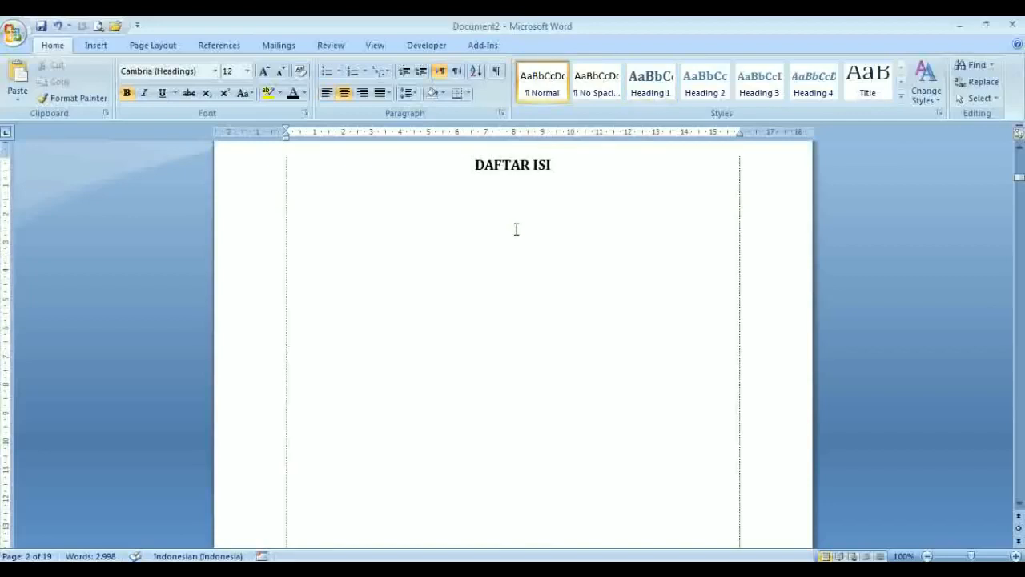
key("Down")
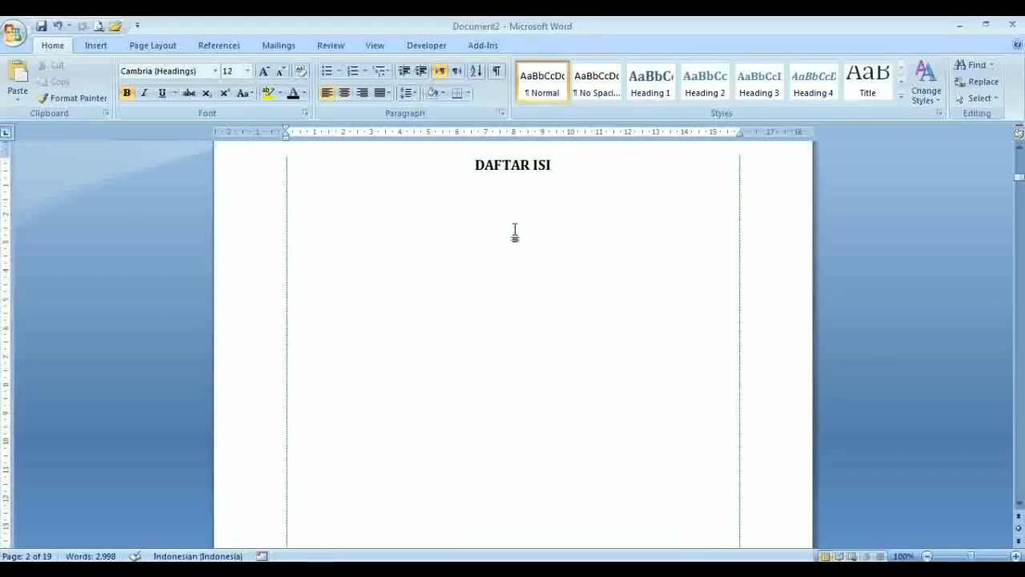
key("Down")
key("Down")
key("Up")
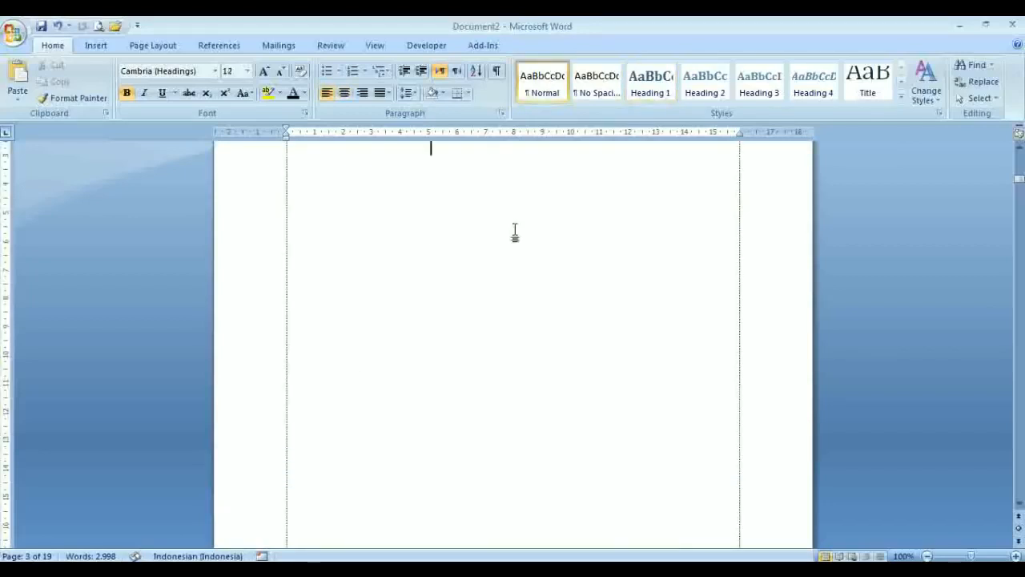
key("Down")
key("Up")
key("Down")
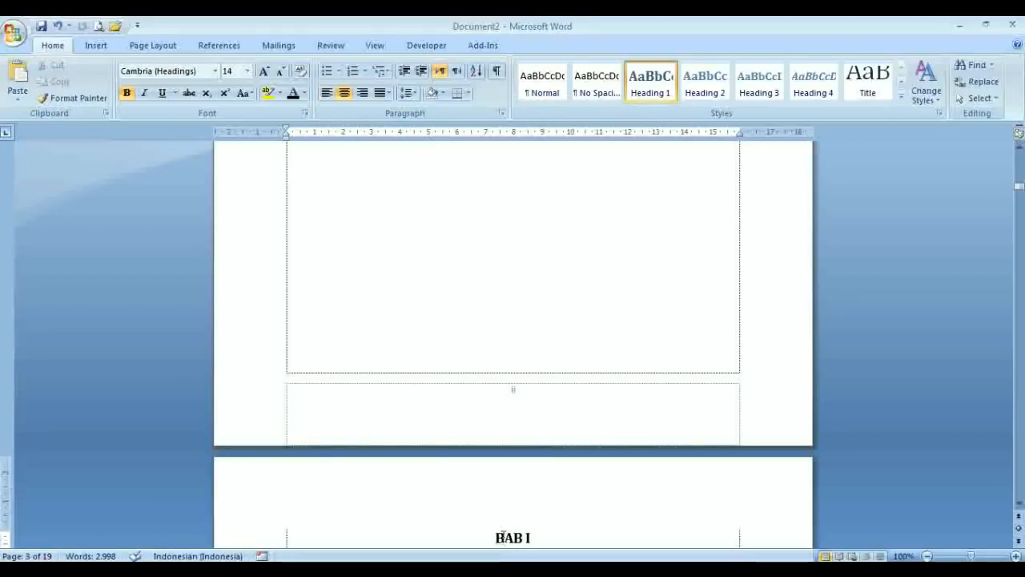
key("Up")
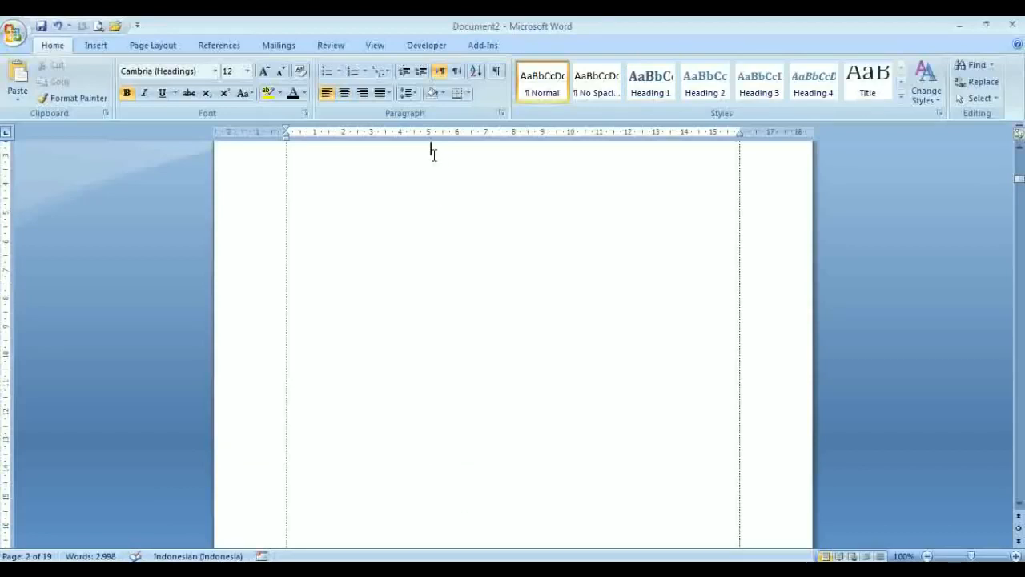
left_click(1020, 149)
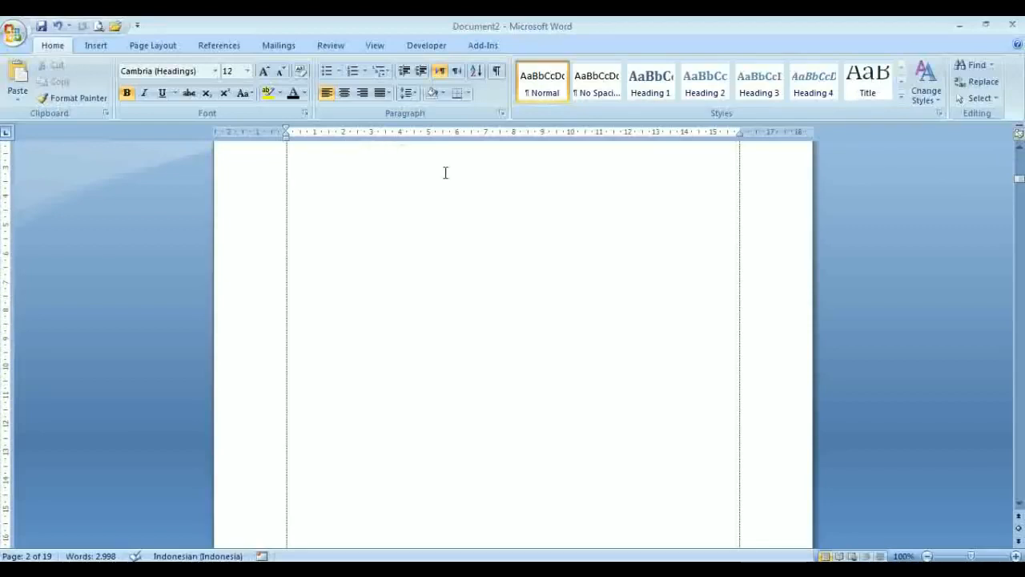
left_click(97, 46)
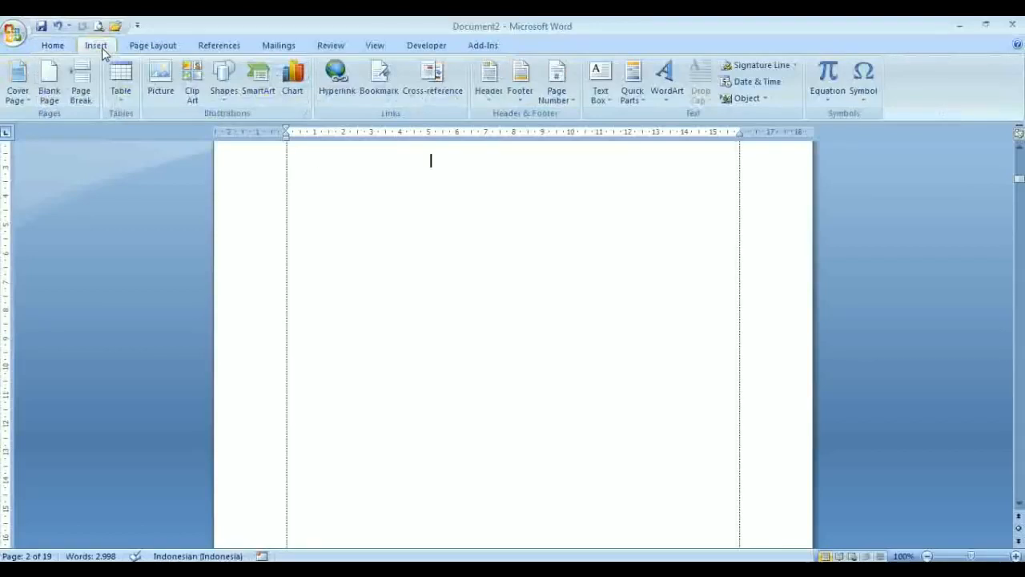
left_click(160, 48)
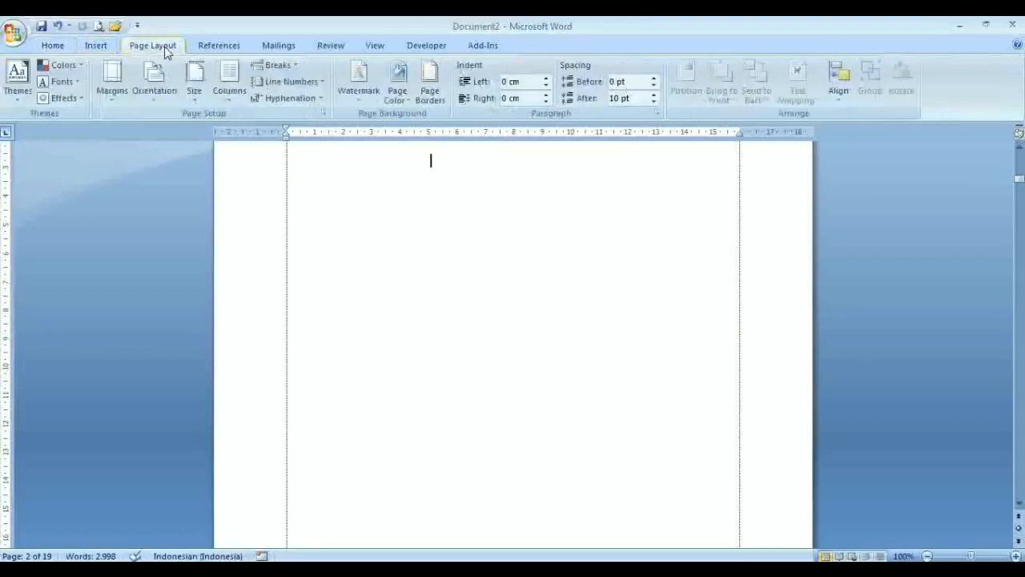
left_click(283, 66)
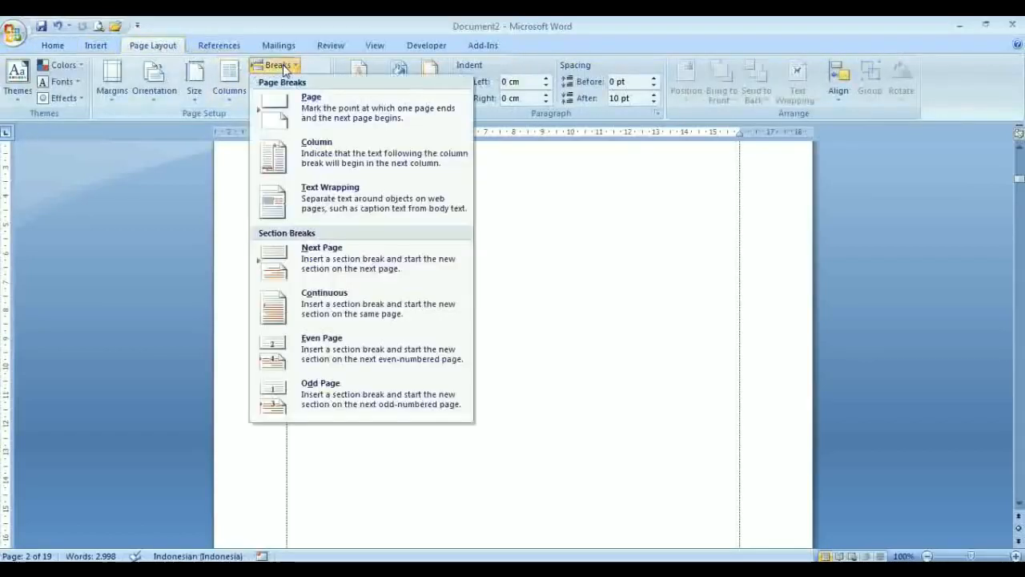
left_click(135, 65)
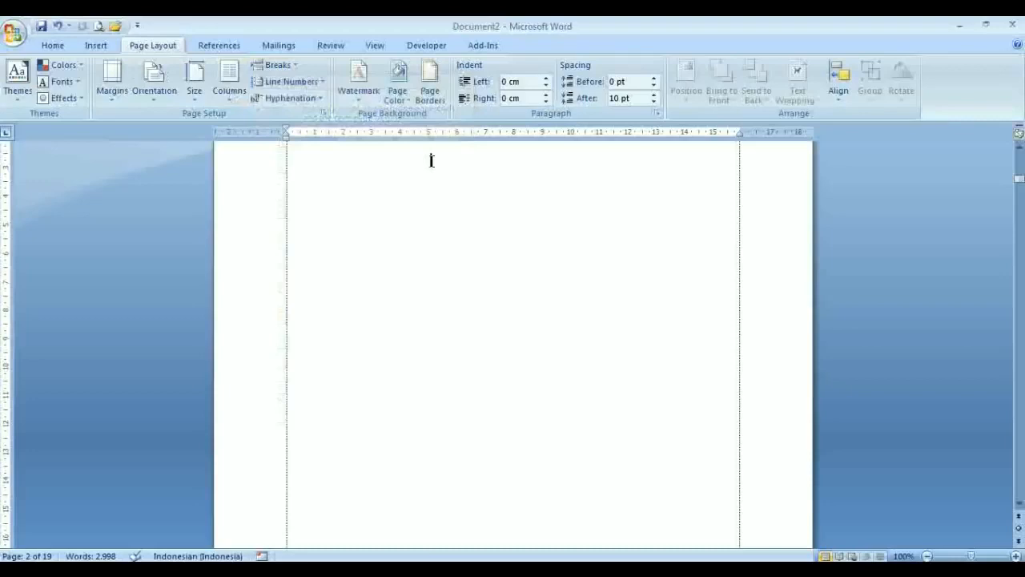
Step: Insert a Next Page section break on the empty line below the DAFTAR ISI title, separating the front matter from BAB I
type("DAFTAR ISI")
key("Return")
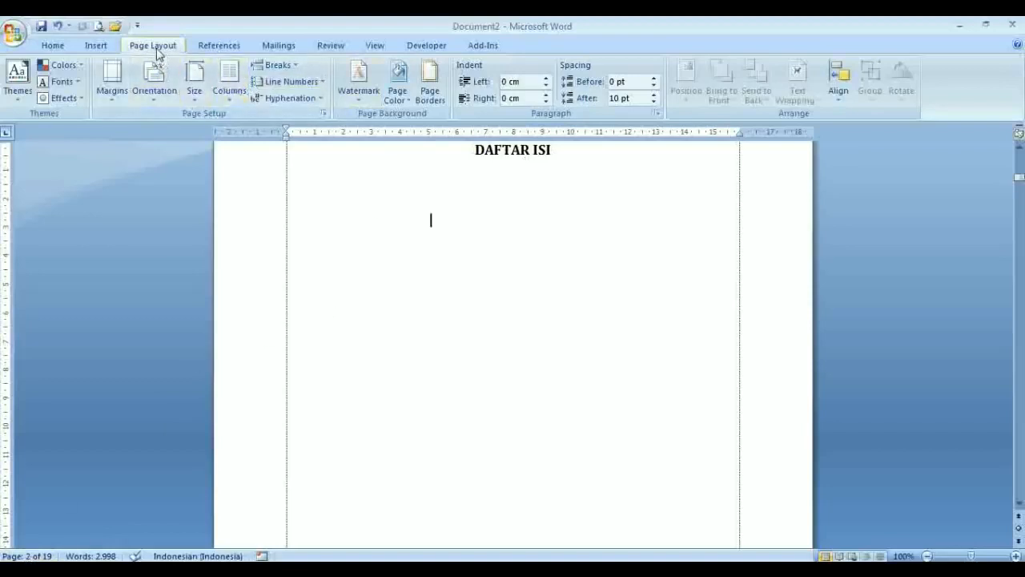
left_click(276, 65)
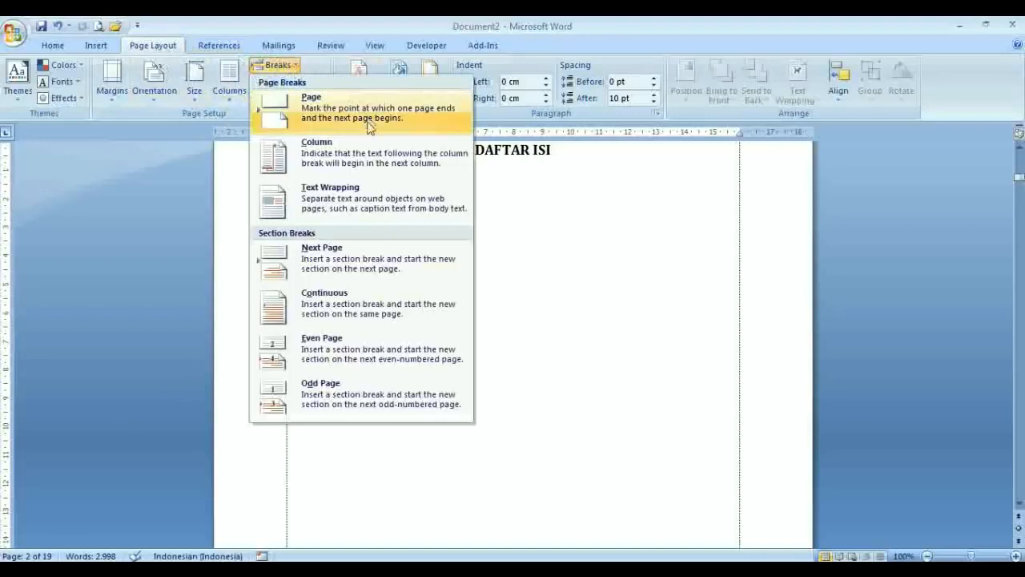
left_click(331, 257)
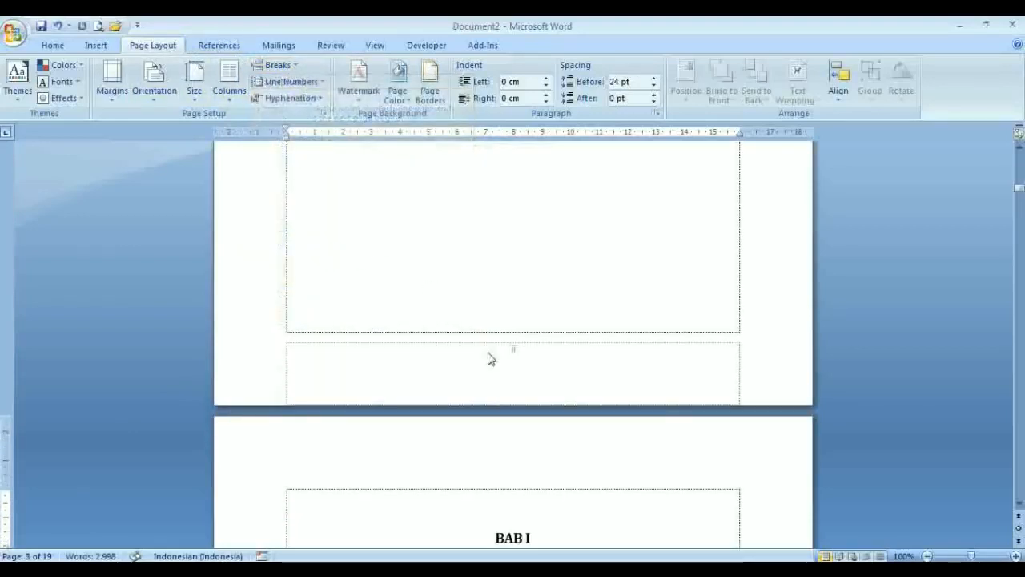
Step: Check the footer page number on the first page of BAB I in the new section
key("Down")
key("Down")
key("Down")
key("Down")
key("Down")
key("Down")
key("Down")
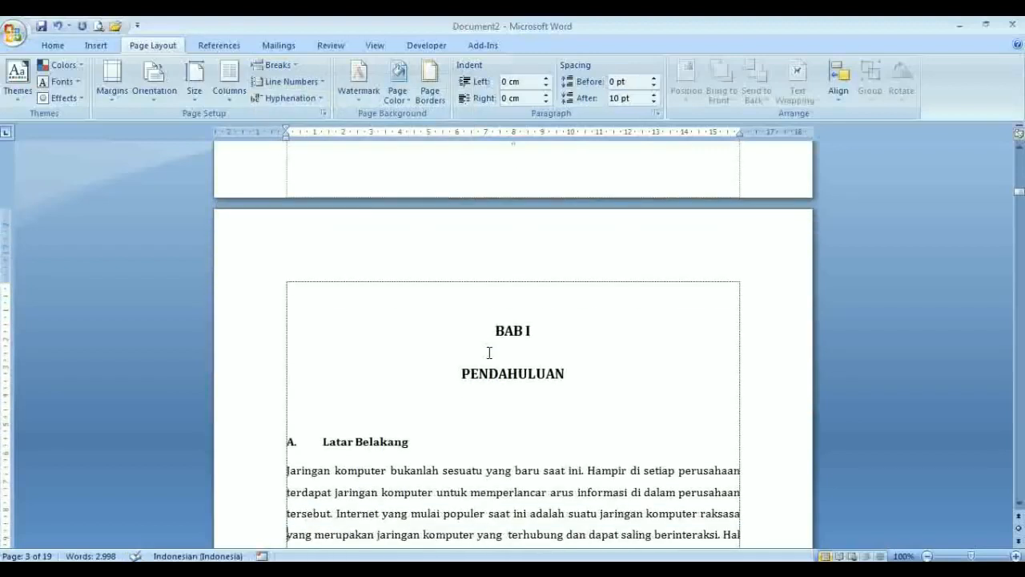
key("Down")
key("Down")
key("Down")
key("Down")
key("Down")
key("Down")
key("Down")
key("Down")
key("Down")
key("Down")
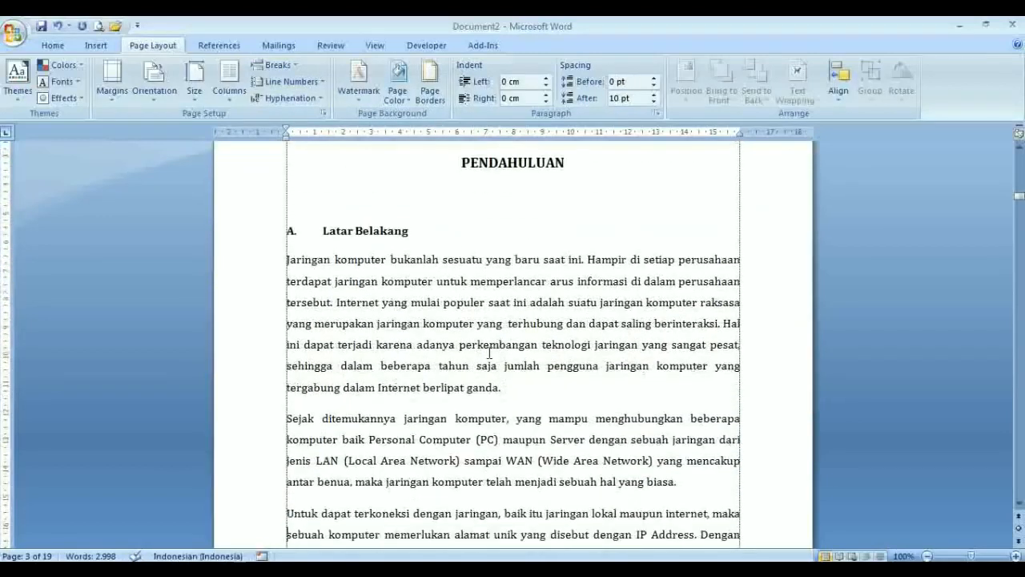
key("Down")
key("Down")
key("Down")
key("Down")
key("Down")
key("Down")
key("Down")
key("Down")
key("Down")
key("Down")
key("Down")
key("Down")
key("Down")
key("Down")
key("Down")
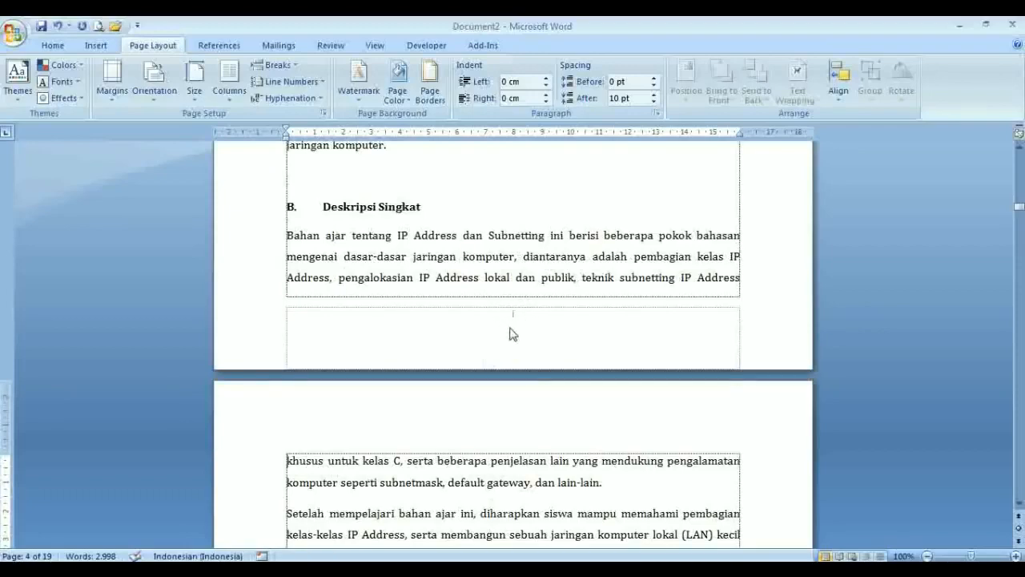
Step: Insert a bottom-of-page number in the BAB I section using the centred Plain Number 2 design
left_click(515, 245)
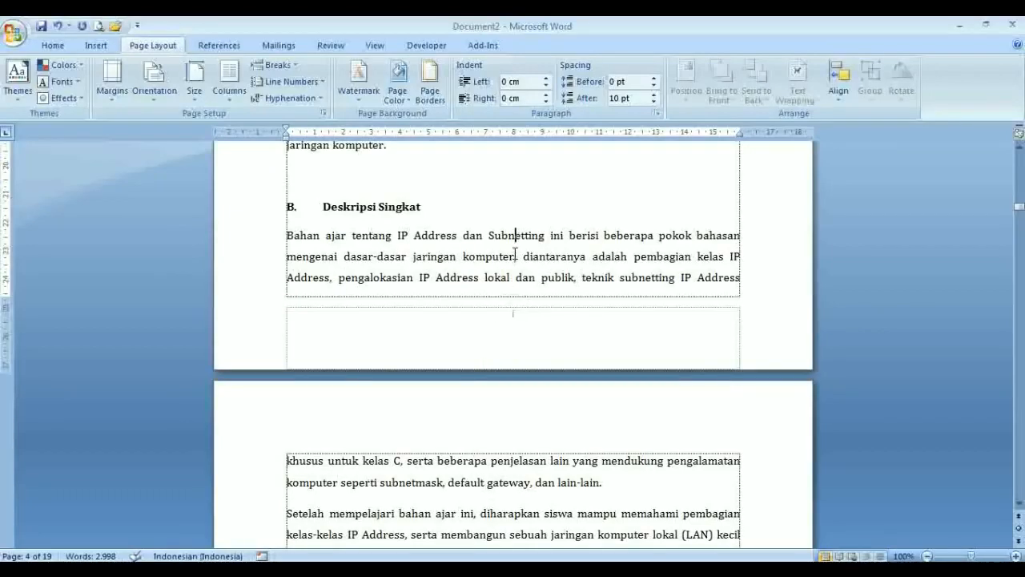
scroll(515, 253, "up", 3)
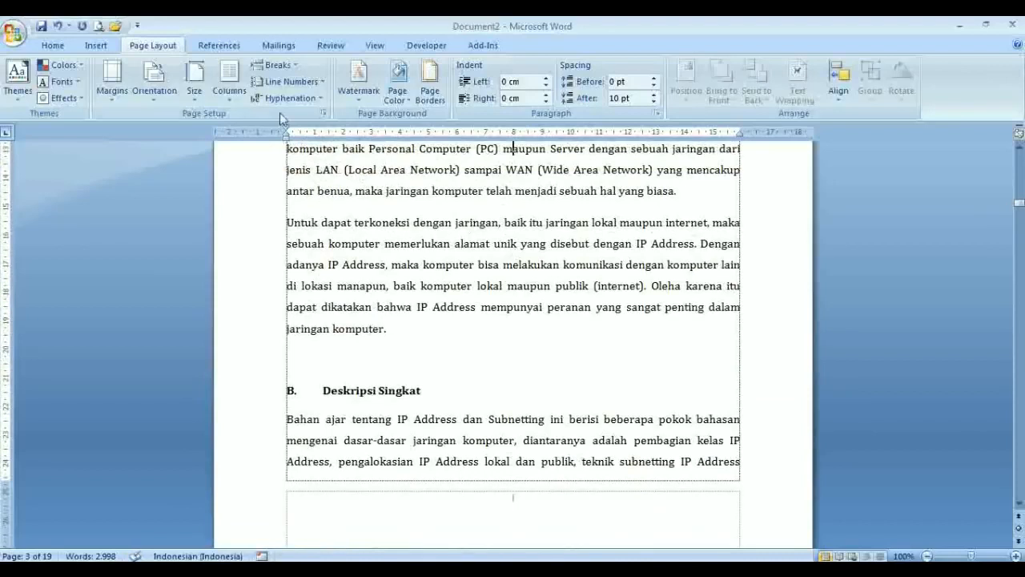
left_click(96, 45)
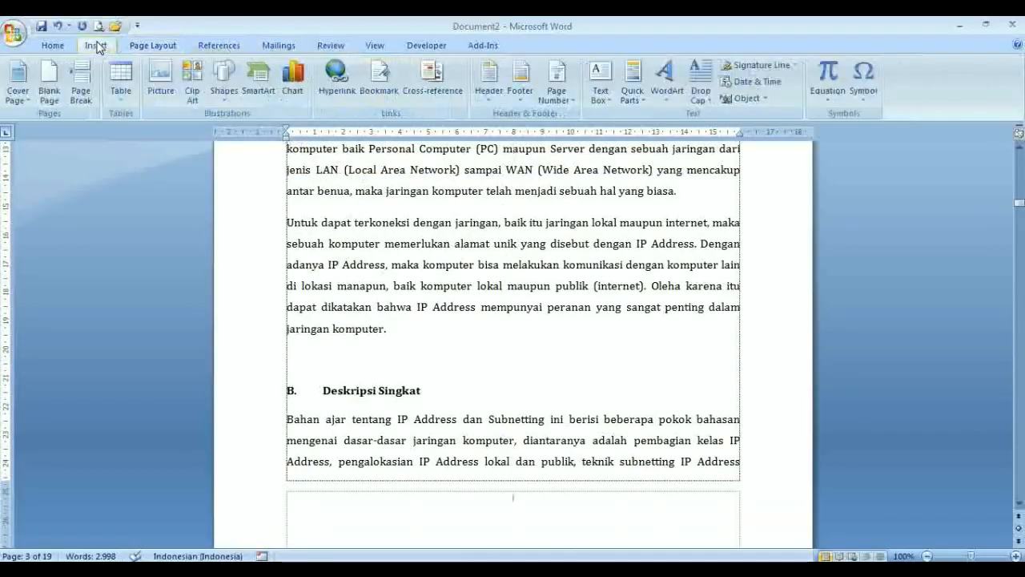
left_click(556, 85)
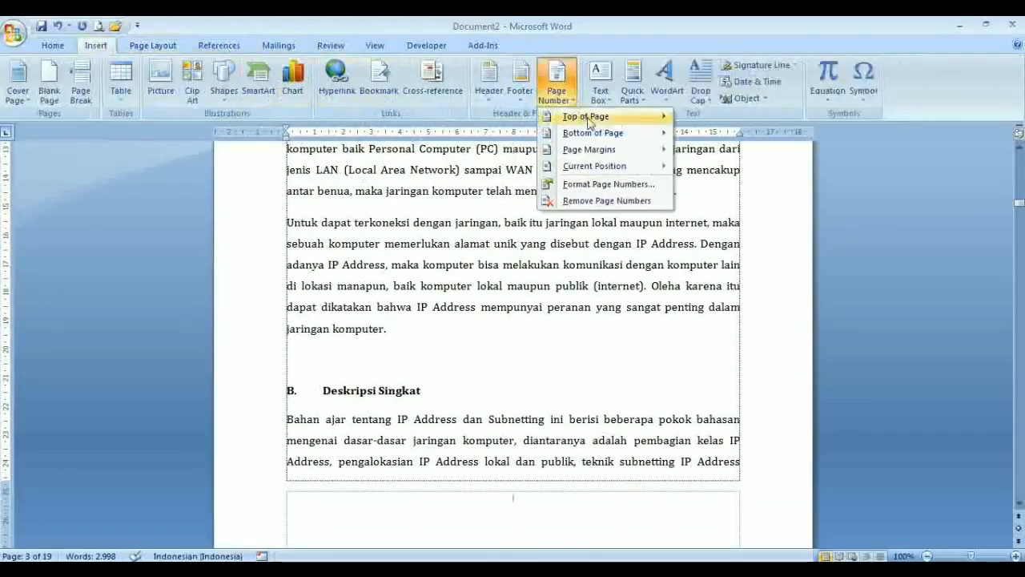
mouse_move(597, 133)
left_click(777, 251)
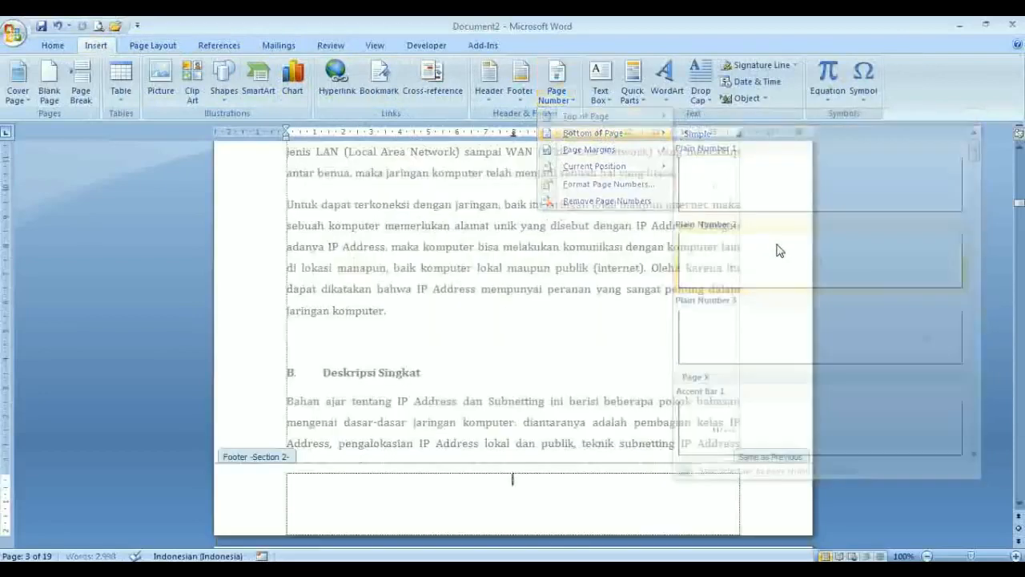
Step: Set the BAB I section's page number format to 1, 2, 3 starting at 1, and return to the body text
left_click(85, 98)
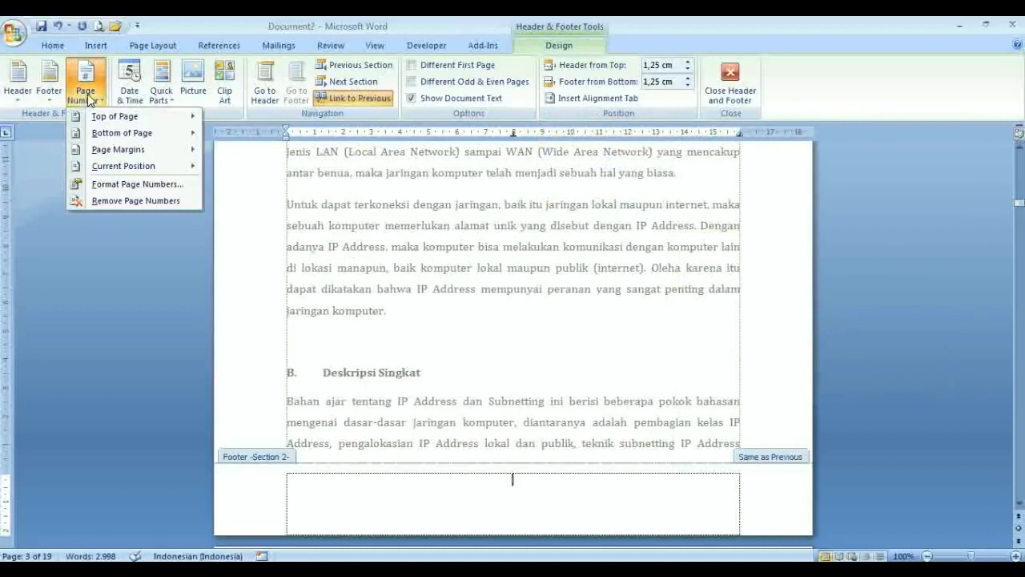
mouse_move(126, 172)
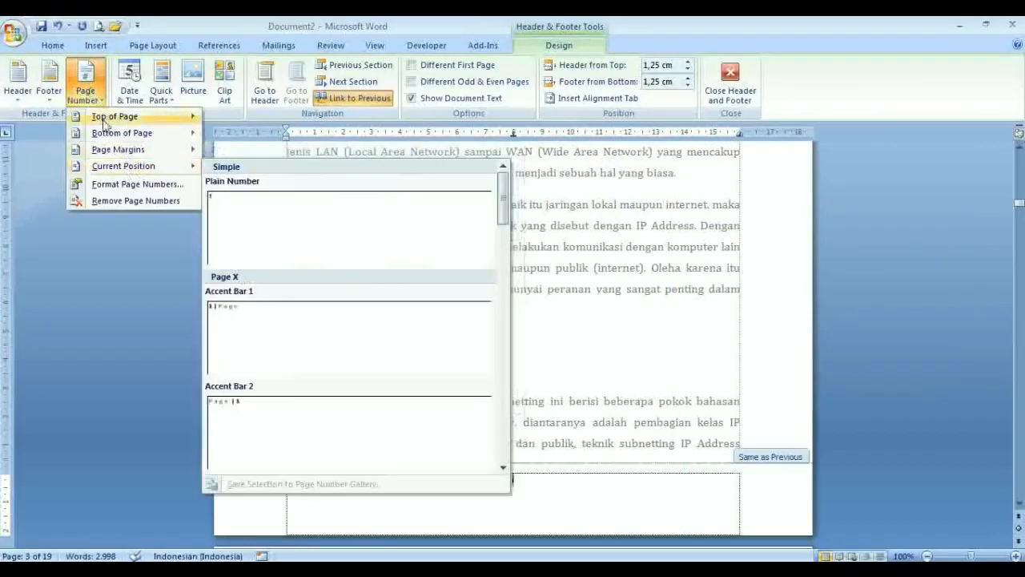
left_click(135, 185)
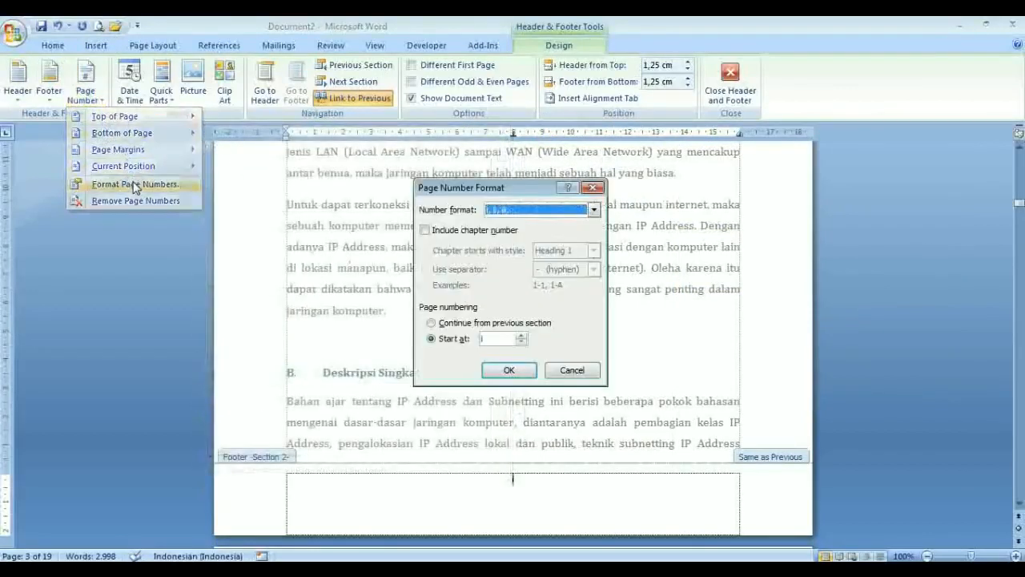
left_click(558, 210)
scroll(561, 236, "up", 3)
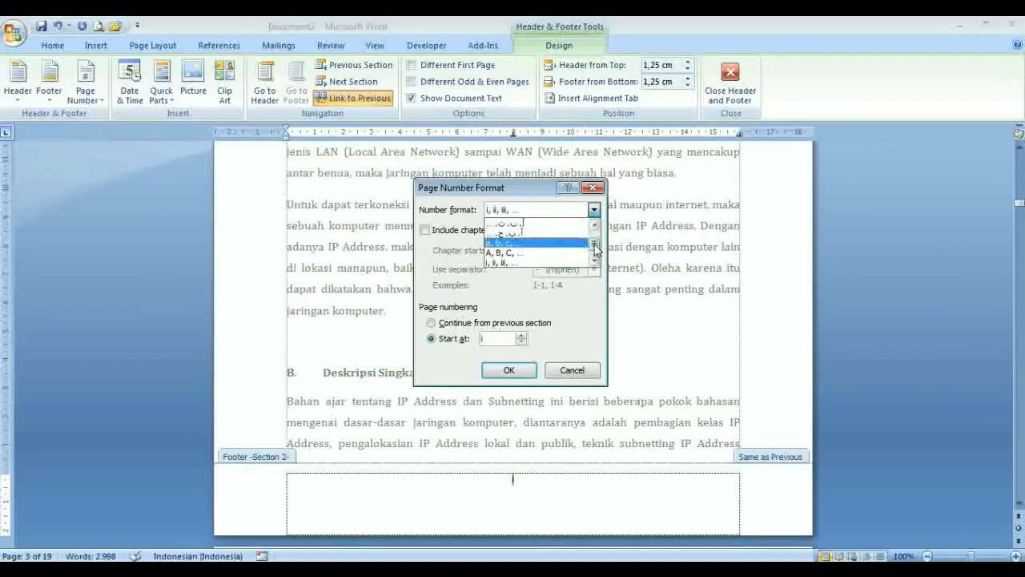
left_click(535, 224)
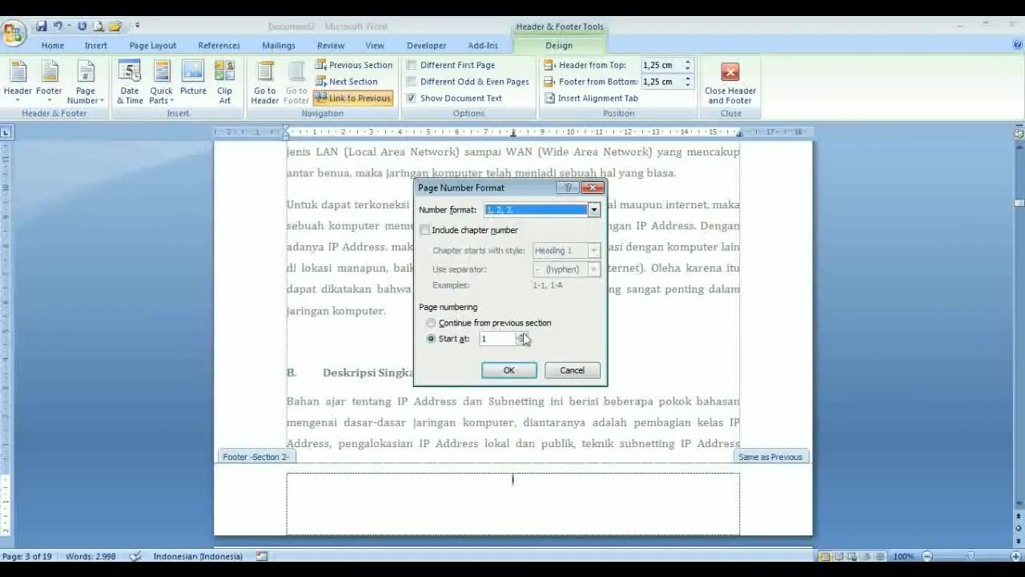
left_click(511, 371)
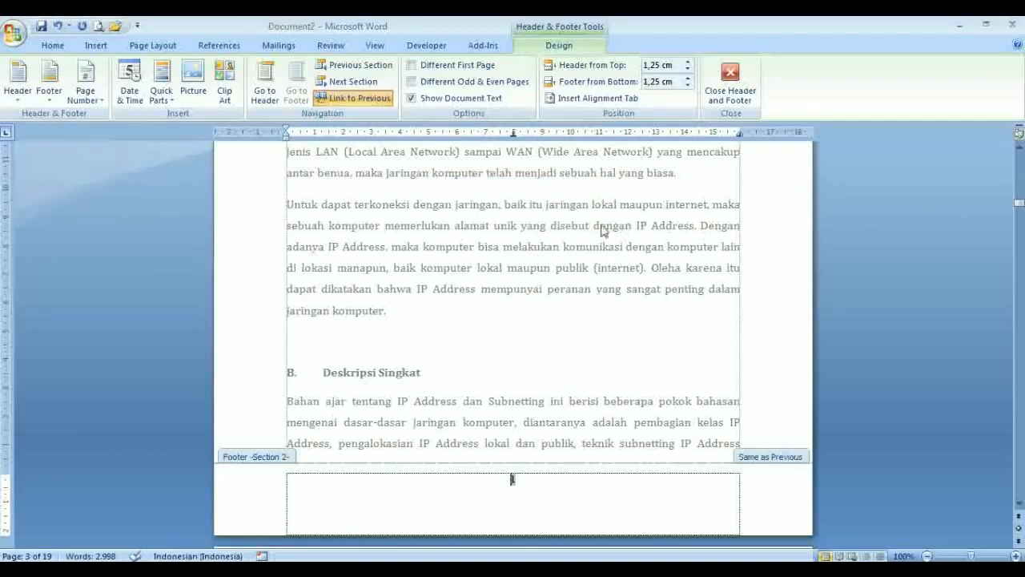
double_click(519, 233)
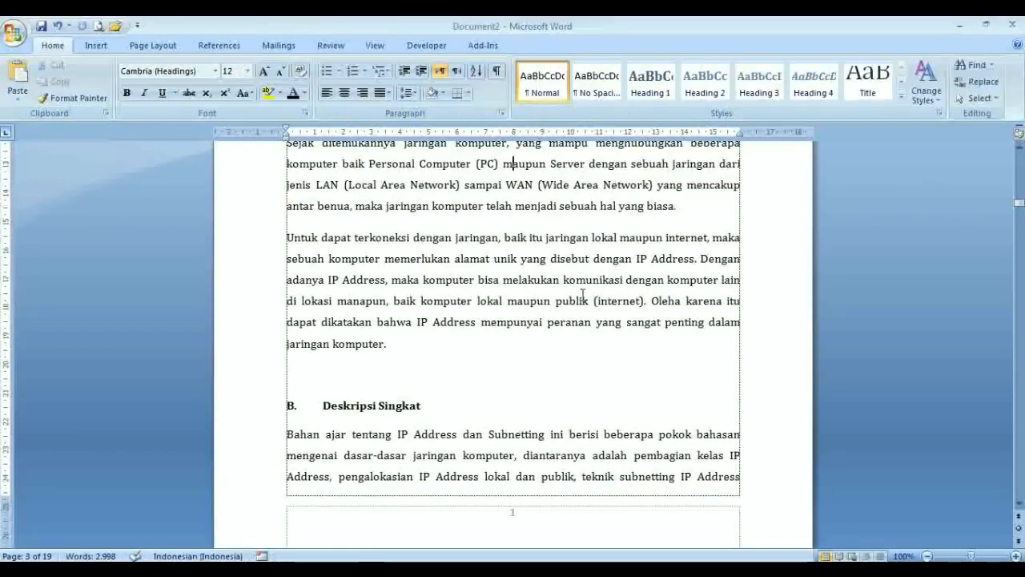
Step: Check the footer page numbers from KATA PENGANTAR and DAFTAR ISI through BAB I to the document's last page
key("ctrl+Home")
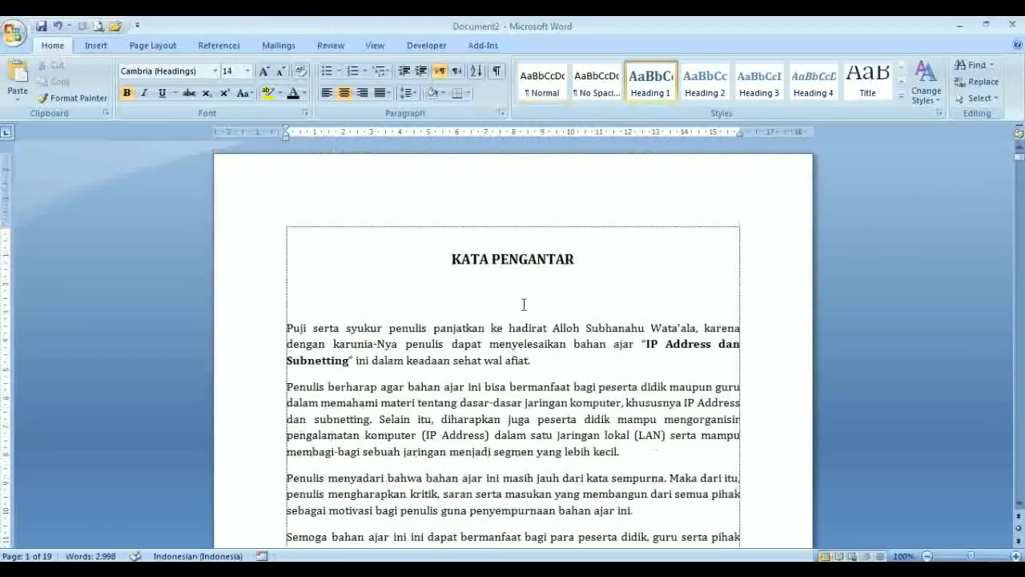
scroll(523, 304, "down", 15)
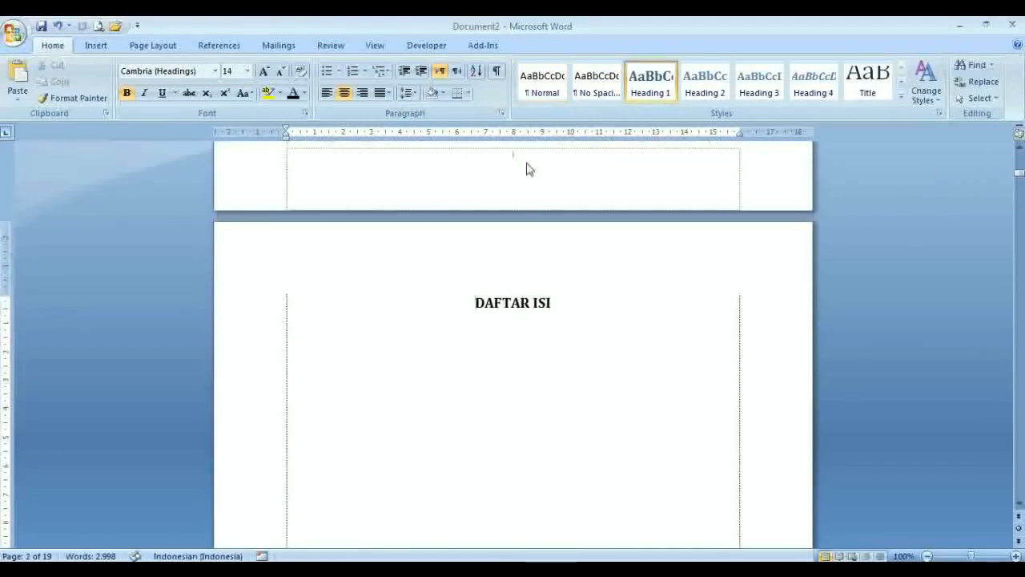
scroll(491, 186, "down", 10)
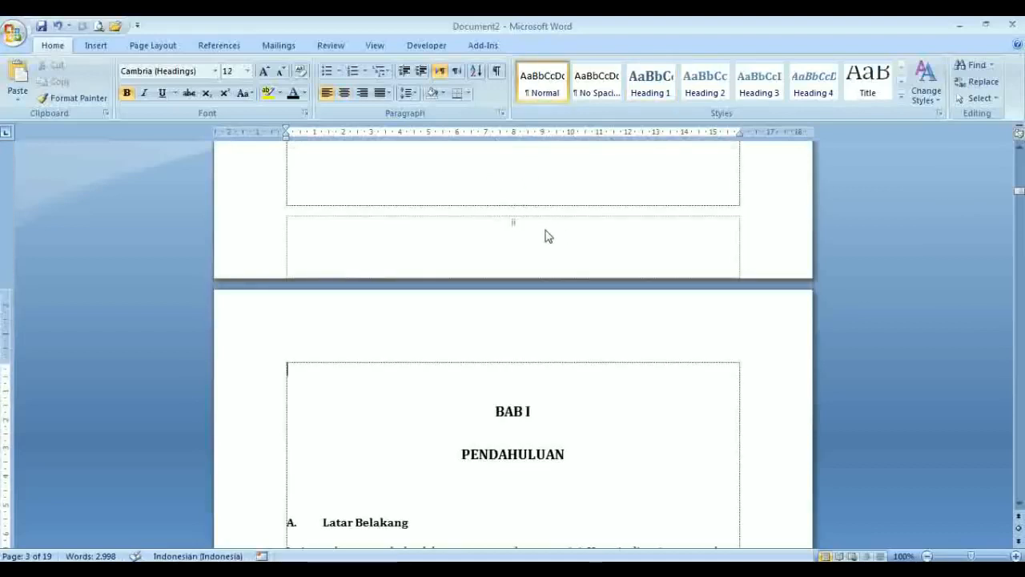
scroll(544, 236, "down", 10)
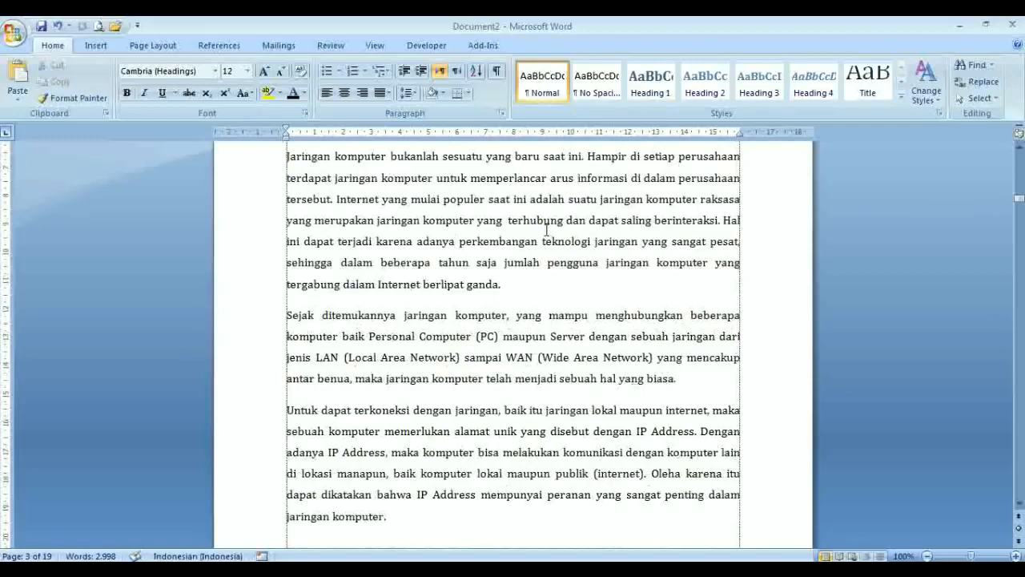
scroll(547, 230, "down", 8)
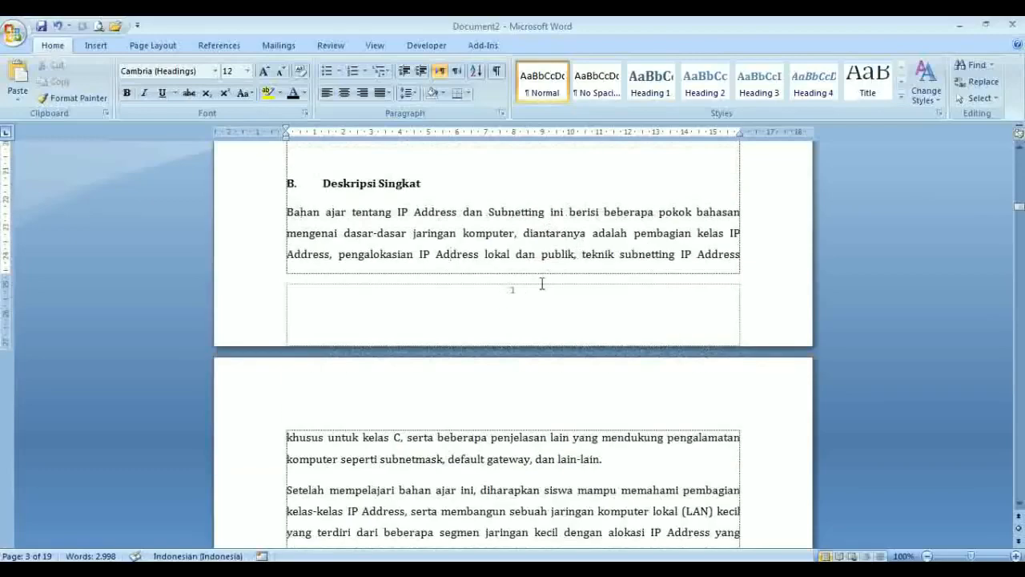
scroll(542, 283, "down", 15)
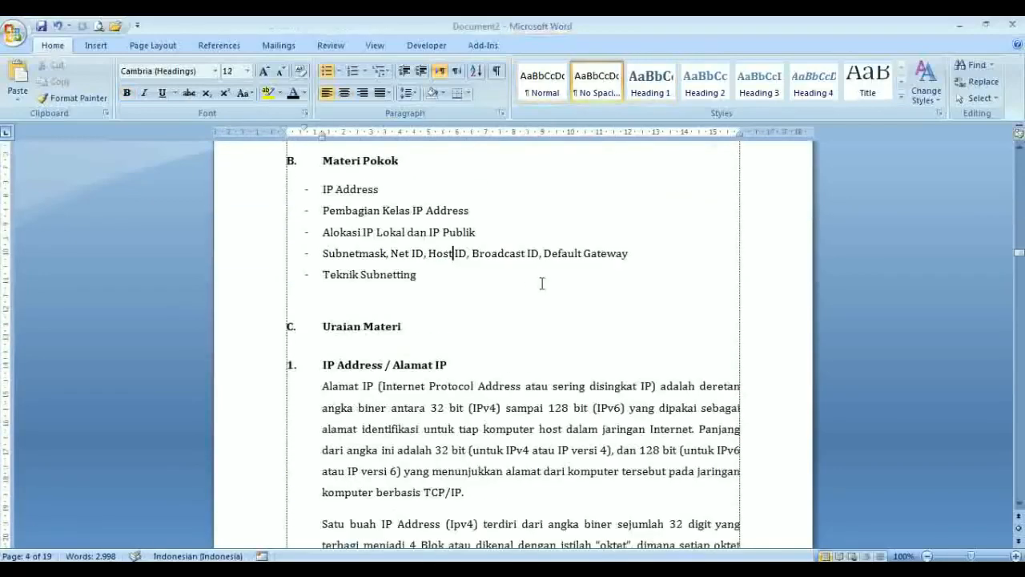
key("Page_Down")
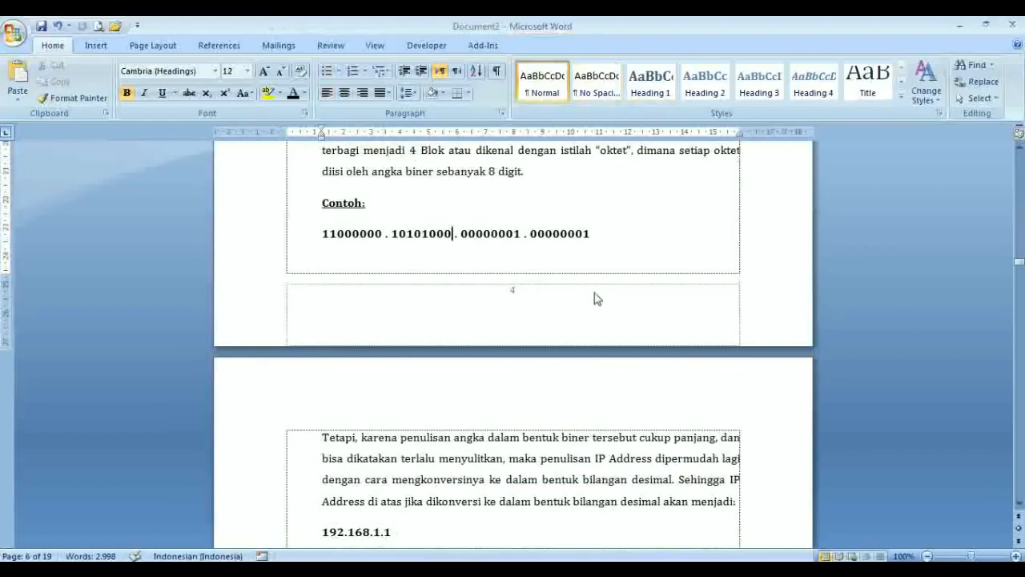
key("ctrl+End")
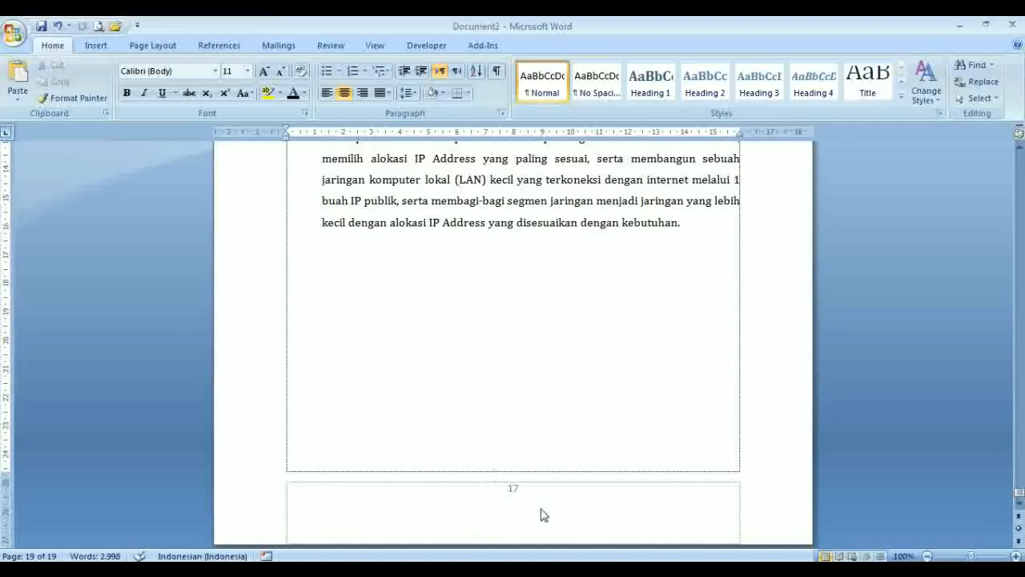
Step: Delete the empty lines above the E. Manfaat heading at the start of its page
key("ctrl+Home")
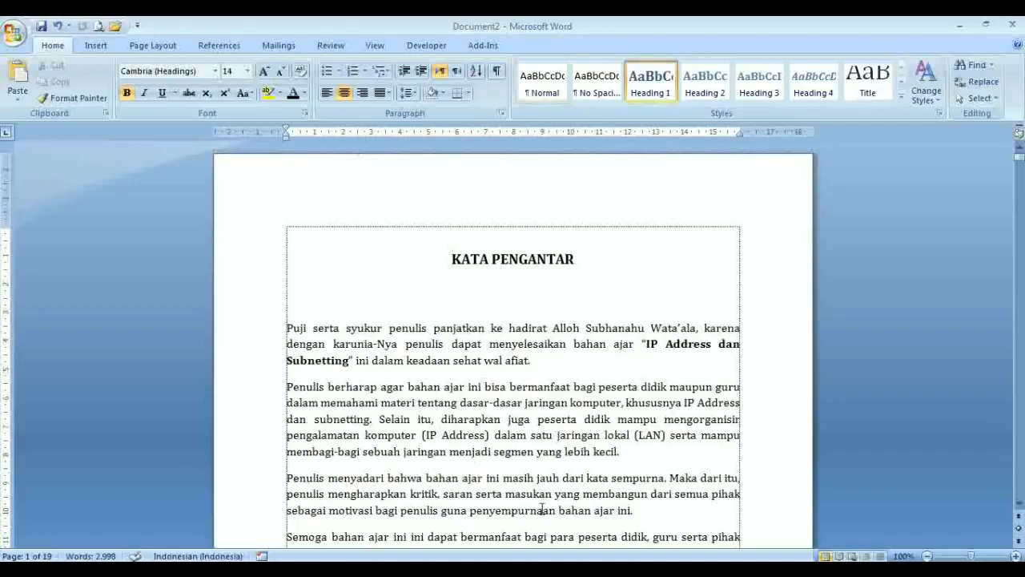
key("Down")
key("Down")
key("Down")
key("Down")
key("Down")
key("Down")
key("Down")
key("Down")
key("Down")
key("Down")
key("Down")
key("Down")
key("Down")
key("Down")
key("Down")
key("Down")
key("Down")
key("Down")
key("Down")
key("Down")
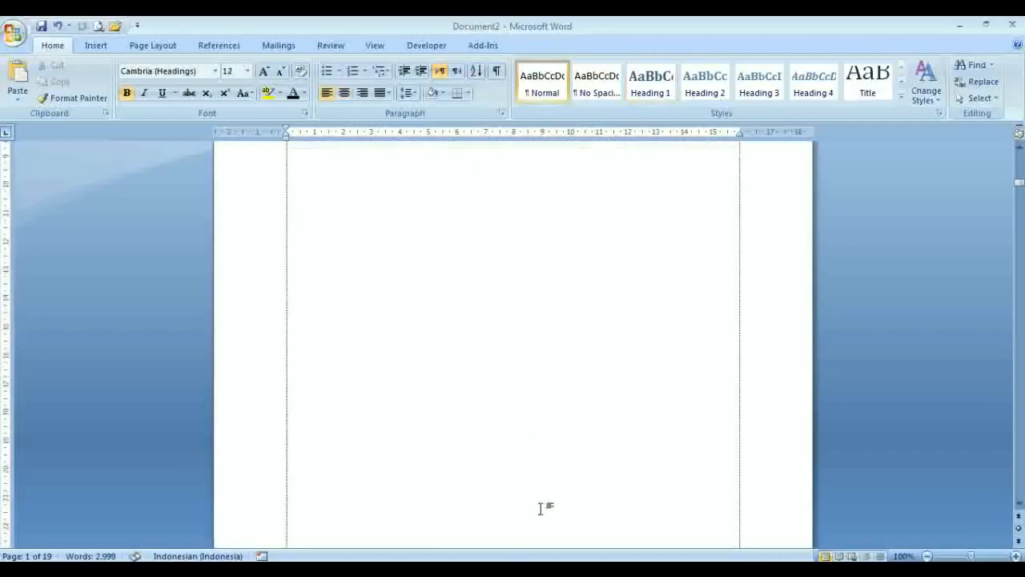
key("Down")
key("Down")
key("Down")
key("Down")
key("Down")
key("Down")
key("Down")
key("Down")
key("Down")
key("Down")
key("Down")
key("Down")
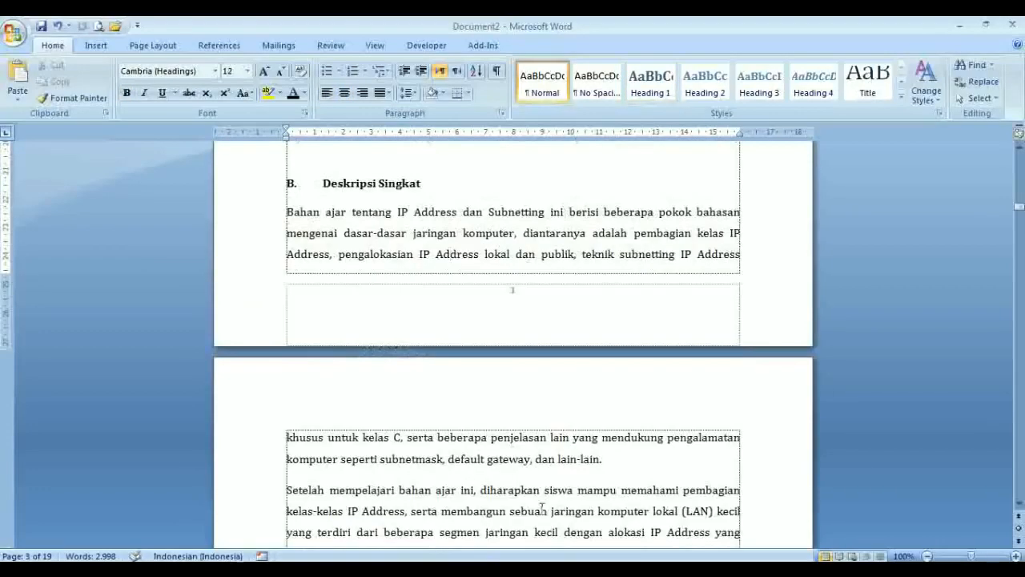
key("Down")
key("Down")
key("Down")
key("Down")
key("Down")
key("Down")
key("Down")
key("Down")
key("Down")
key("Down")
key("Down")
key("Down")
key("Down")
key("Down")
key("Down")
key("Down")
key("Down")
key("Down")
key("Down")
key("Down")
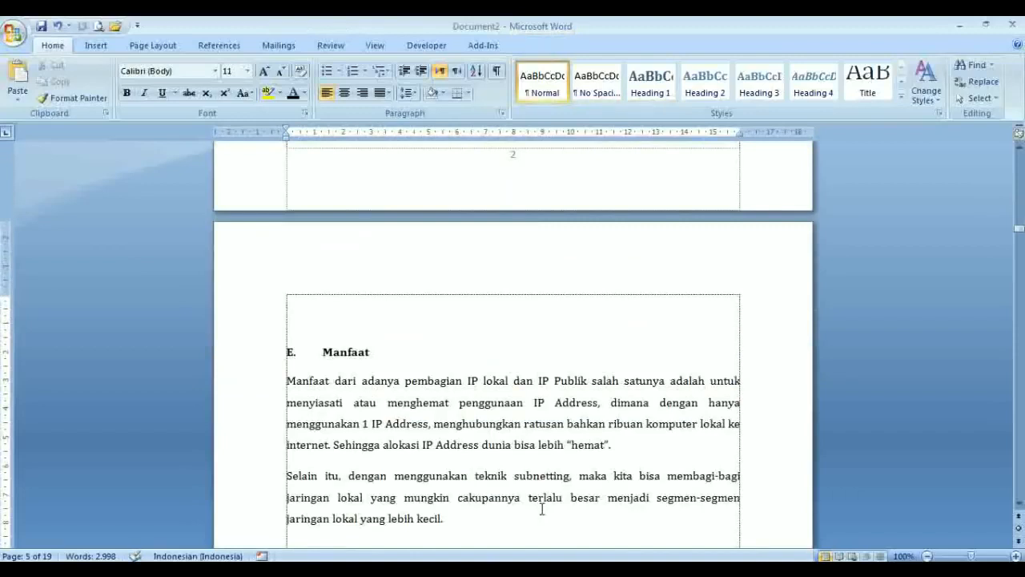
key("Delete")
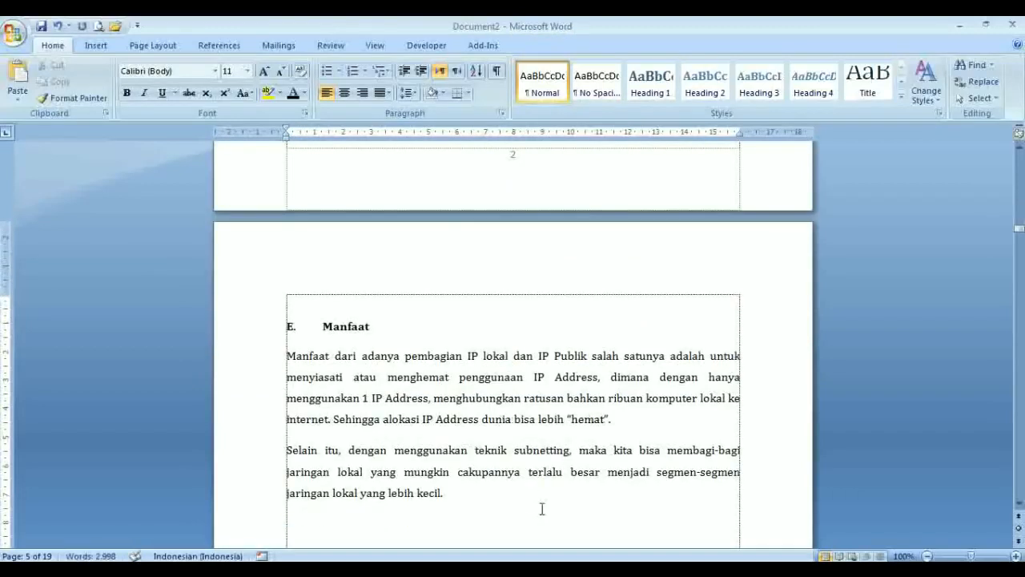
key("Delete")
Step: Check the page breaks and footer numbering from E. Manfaat through BAB II to the BAB III pages, and return to the document's beginning
key("Down")
key("Down")
key("Down")
key("Down")
key("Down")
key("Down")
key("Down")
key("Down")
key("Down")
key("Down")
key("Down")
key("Down")
key("Down")
key("Down")
key("Down")
key("Down")
key("Down")
key("Down")
key("Down")
key("Down")
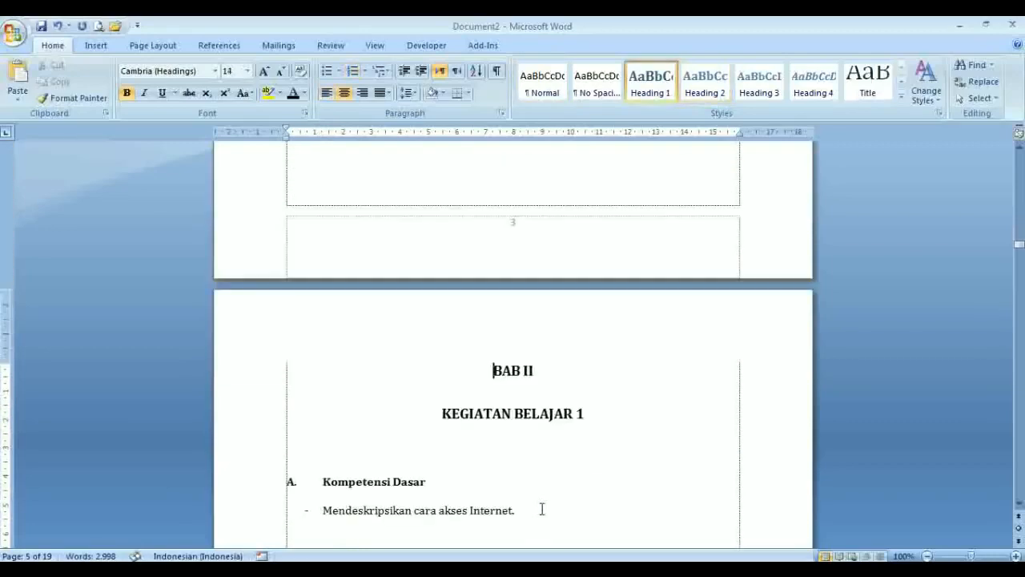
key("Down")
key("Down")
key("Down")
key("Down")
key("Down")
key("Down")
key("Down")
key("Down")
key("Down")
key("Down")
key("Down")
key("Down")
key("Down")
key("Down")
key("Down")
key("Down")
key("Down")
key("Down")
key("Down")
key("Down")
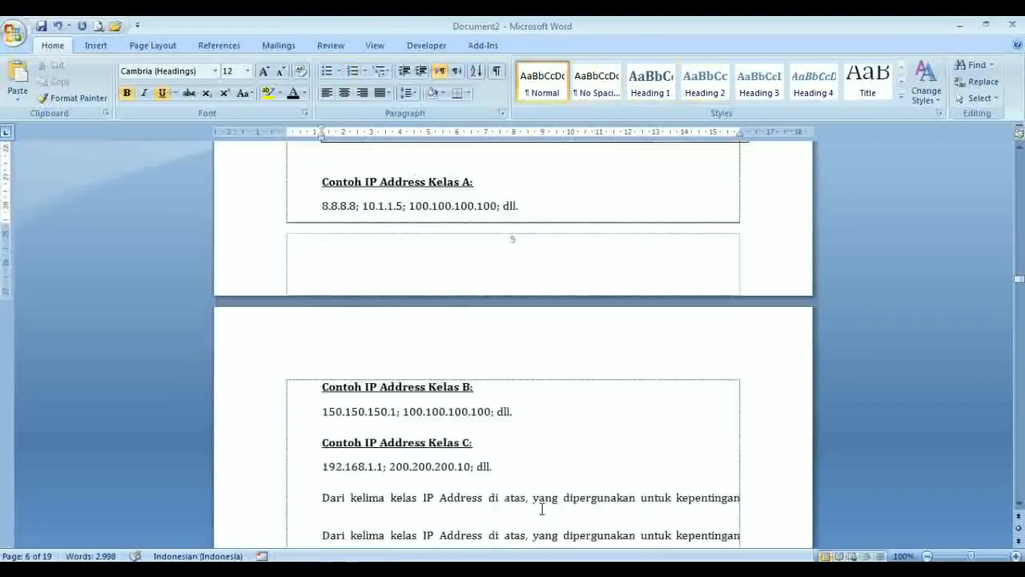
key("Down")
key("Down")
key("Down")
key("Down")
key("Down")
key("Down")
key("Down")
key("Down")
key("Down")
key("Down")
key("Down")
key("Down")
key("Down")
key("Down")
key("Down")
key("Down")
key("Down")
key("Down")
key("Down")
key("Down")
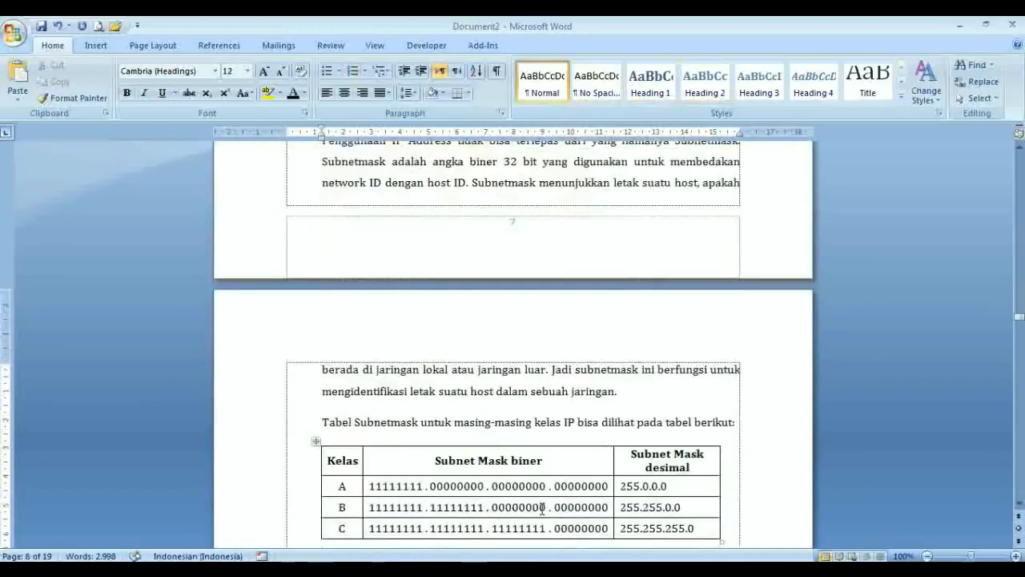
key("Down")
key("Down")
key("Down")
key("Down")
key("Down")
key("Down")
key("Down")
key("Down")
key("Down")
key("Down")
key("Down")
key("Down")
key("Down")
key("Down")
key("Down")
key("Down")
key("Down")
key("Down")
key("Down")
key("Down")
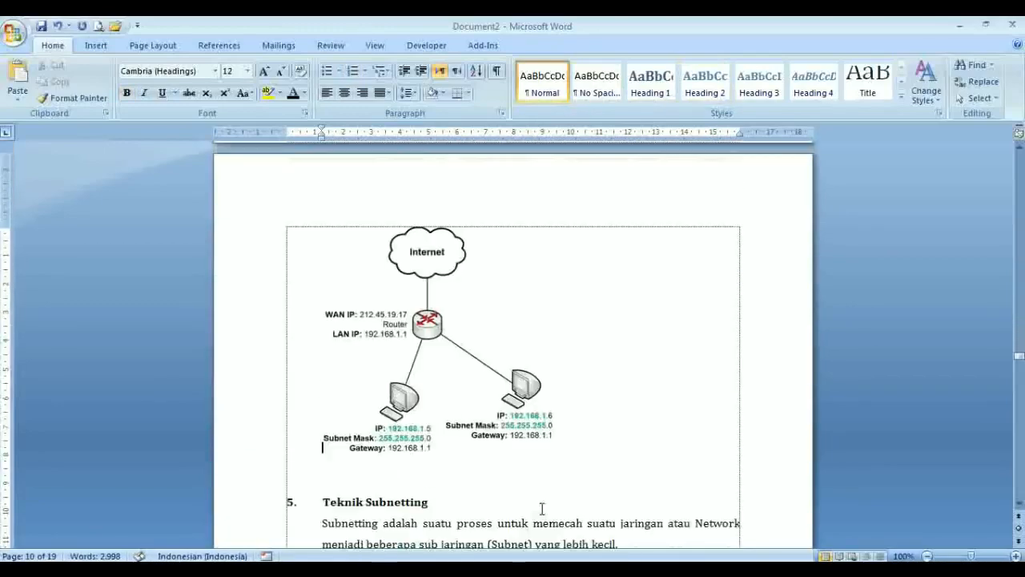
key("Down")
key("Down")
key("Down")
key("Down")
key("Down")
key("Down")
key("Down")
key("Down")
key("Down")
key("Down")
key("Down")
key("Down")
key("Down")
key("Down")
key("Down")
key("Down")
key("Down")
key("Down")
key("Down")
key("Down")
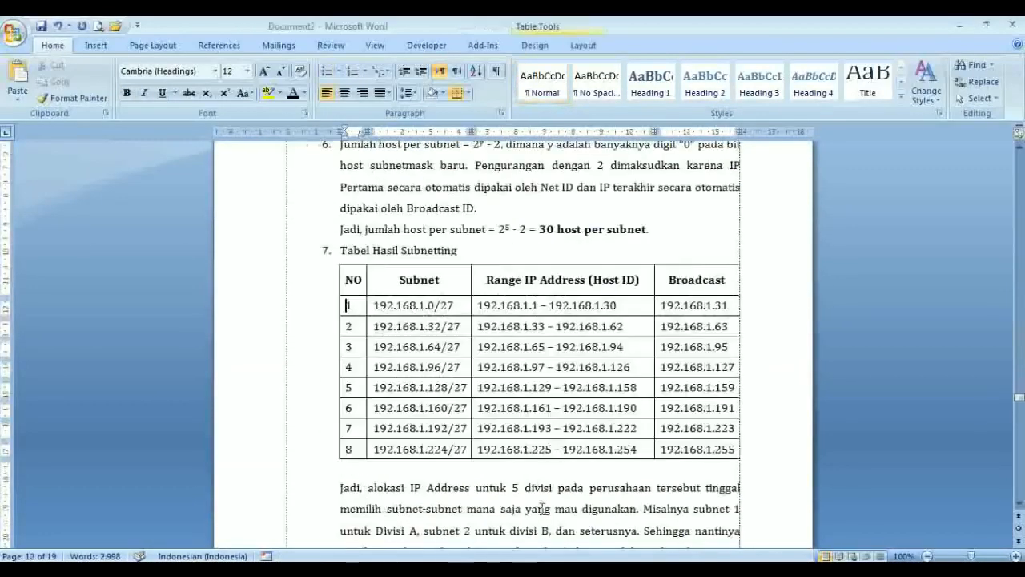
key("Down")
key("Down")
key("Down")
key("Down")
key("Down")
key("Down")
key("Down")
key("Down")
key("Down")
key("Down")
key("Down")
key("Down")
key("Down")
key("Down")
key("Down")
key("Down")
key("Down")
key("Down")
key("Down")
key("Down")
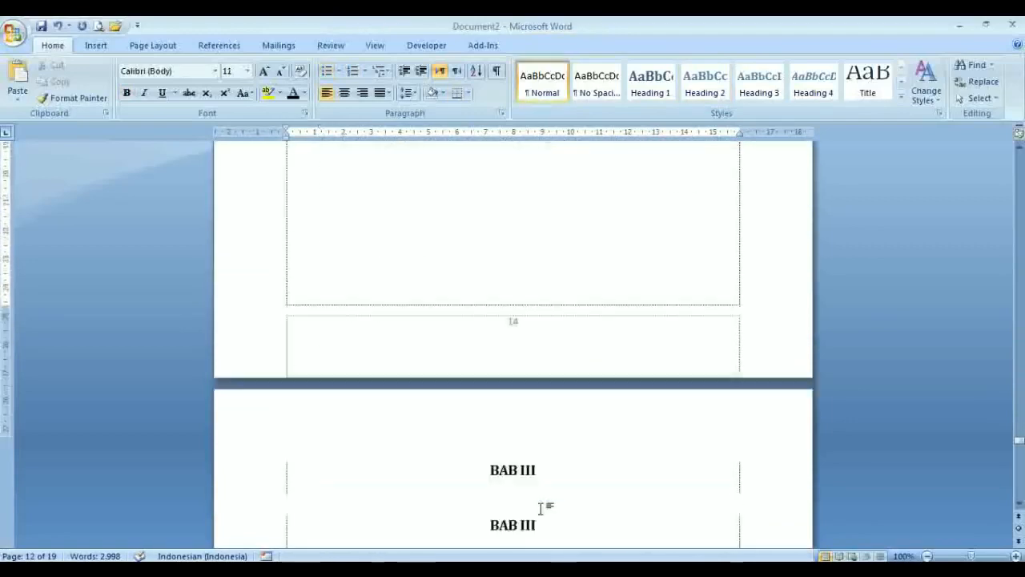
key("Down")
key("Down")
key("Down")
key("Down")
key("Down")
key("Down")
key("Down")
key("Down")
key("Down")
key("Down")
key("Down")
key("Down")
key("Down")
key("Down")
key("Down")
key("Down")
key("Down")
key("Down")
key("Down")
key("Down")
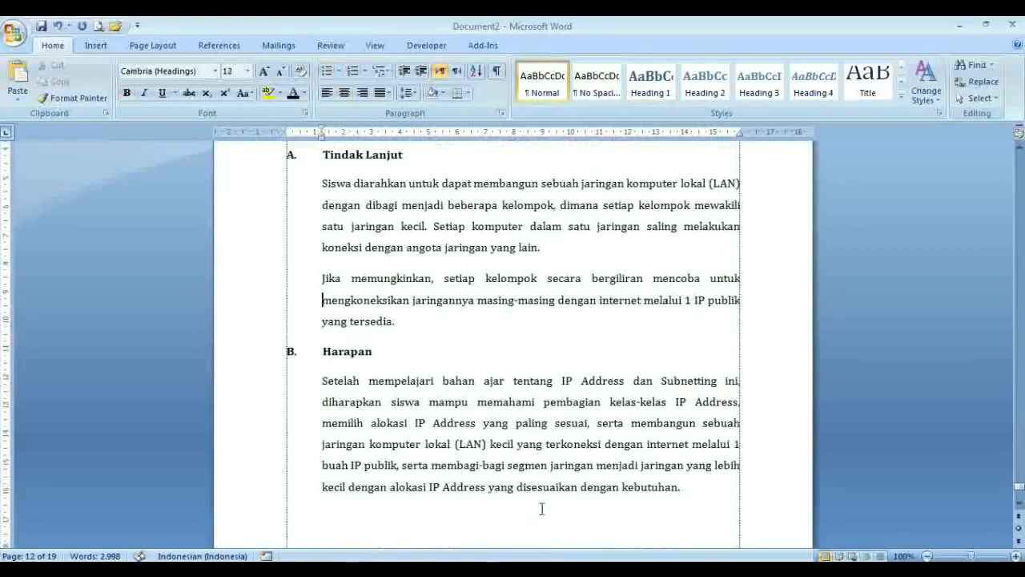
key("ctrl+Home")
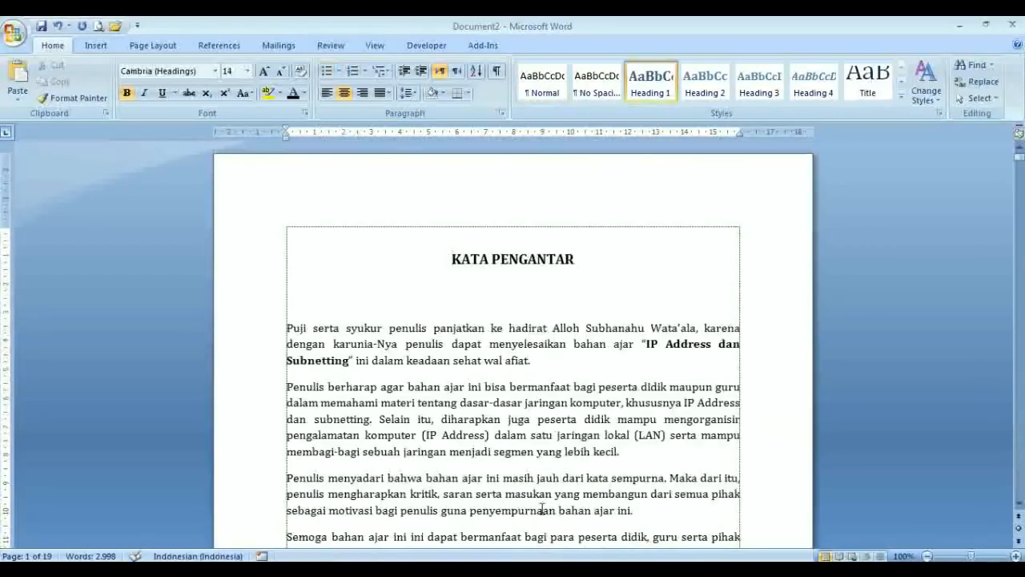
Step: Insert the Automatic Table 1 table of contents on the empty line below the DAFTAR ISI heading
key("Down")
key("Down")
key("Down")
key("Down")
key("Down")
key("Down")
key("Down")
key("Down")
key("Down")
key("Down")
key("Down")
key("Down")
key("Down")
key("Down")
key("Down")
key("Down")
key("Down")
key("Down")
key("Down")
key("Down")
key("Down")
key("Down")
key("Down")
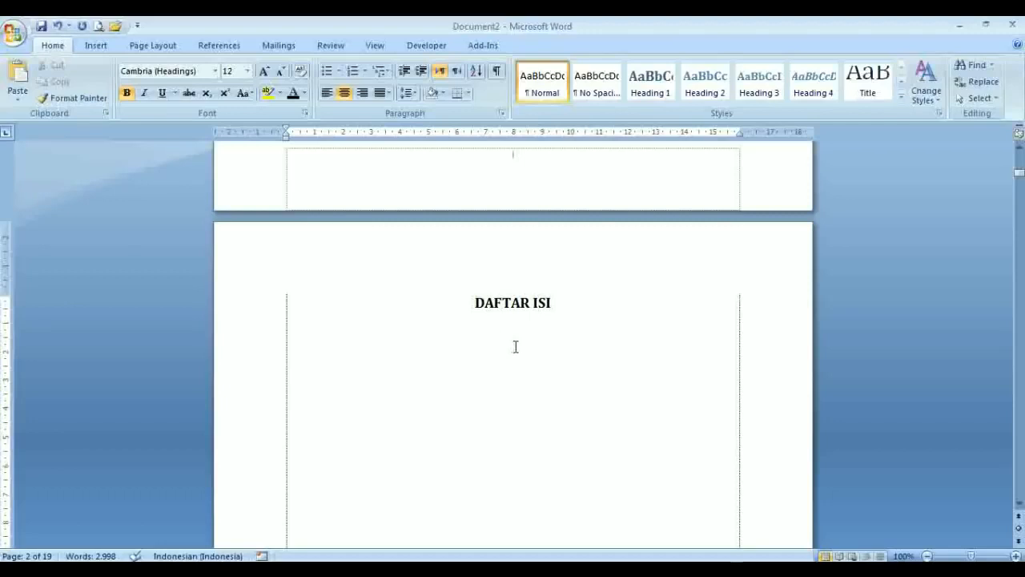
left_click(100, 48)
left_click(144, 46)
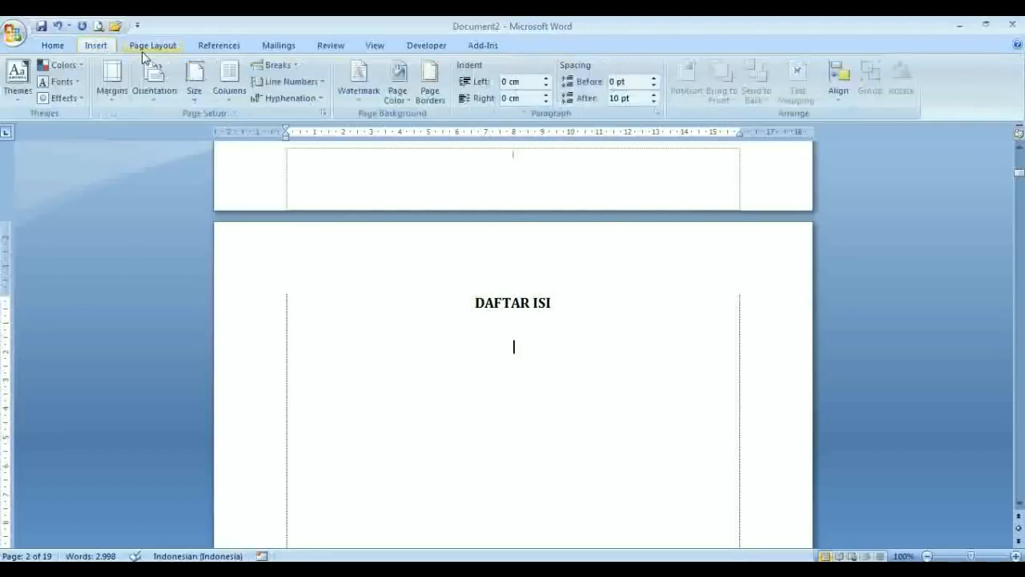
left_click(232, 46)
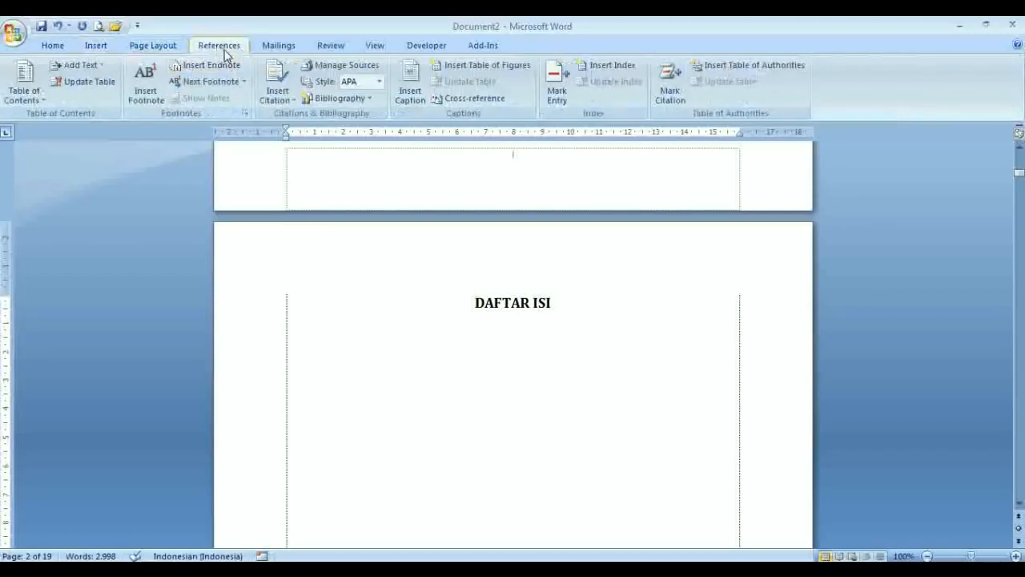
left_click(31, 99)
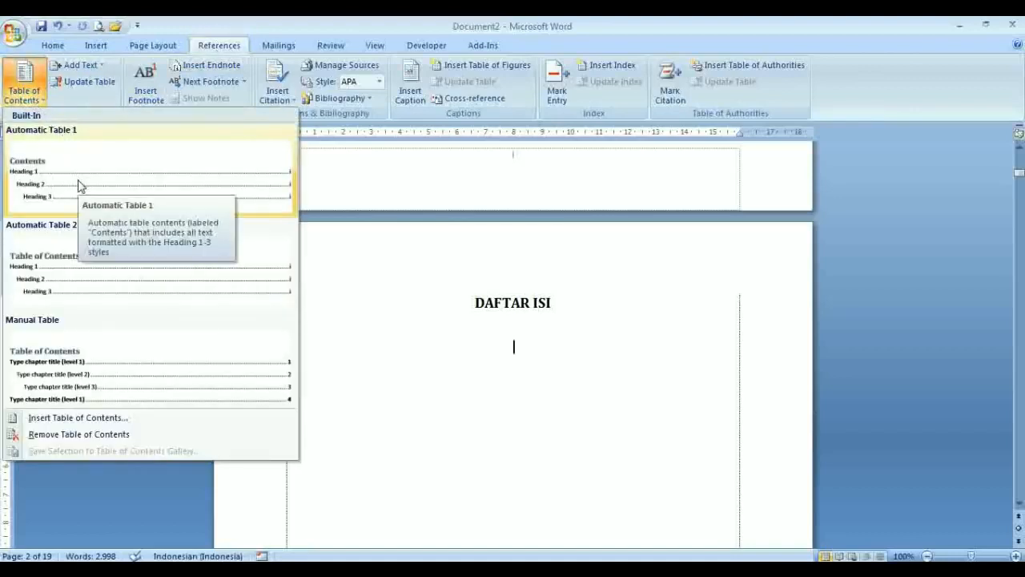
left_click(527, 330)
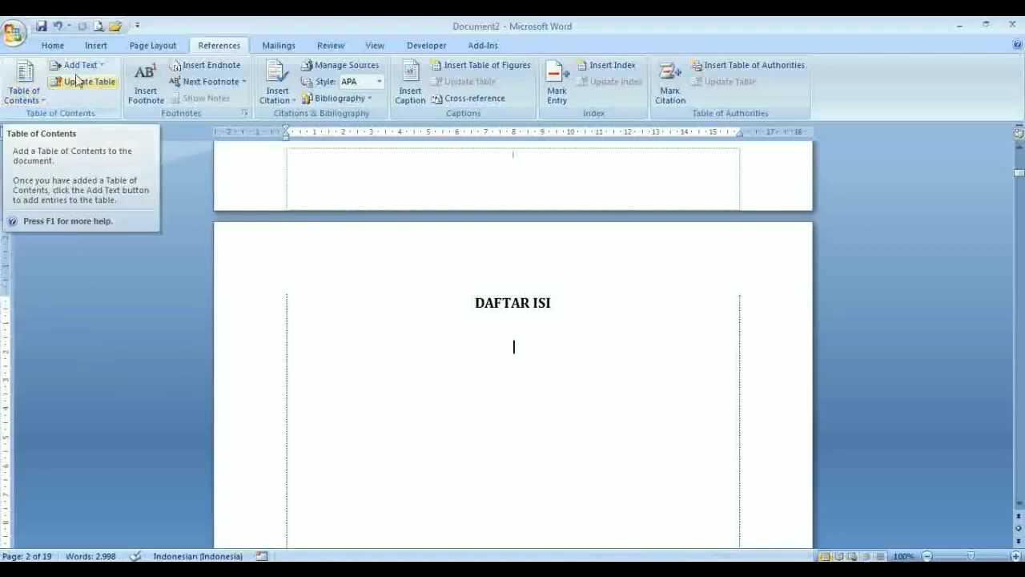
left_click(12, 103)
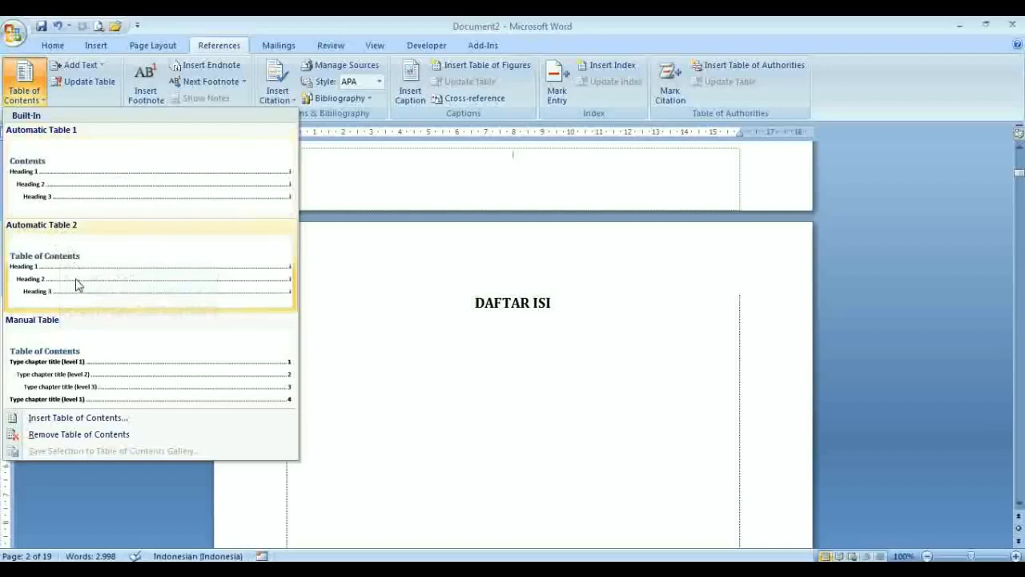
left_click(80, 206)
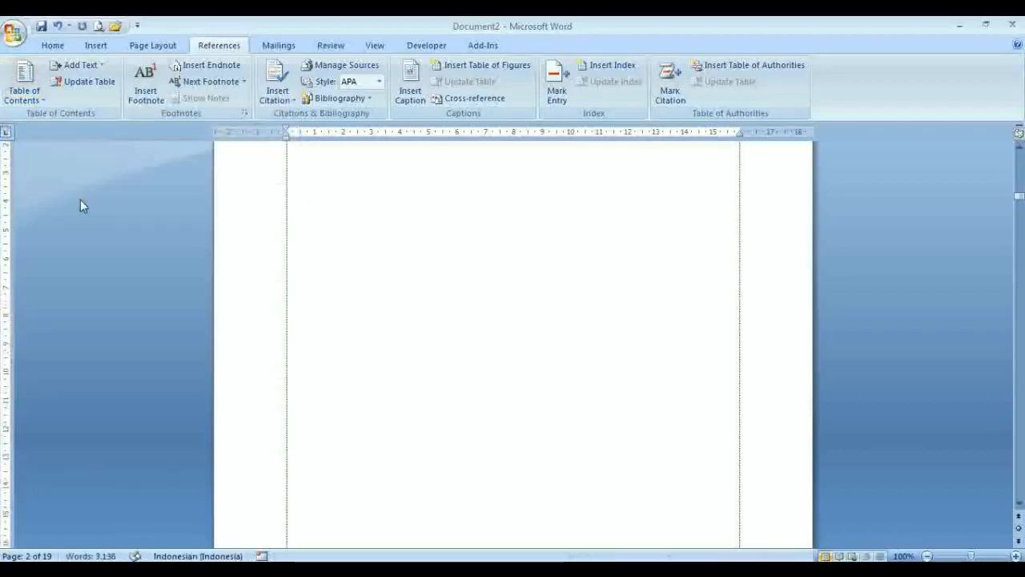
Step: Examine the inserted table of contents, checking its Contents title, heading entries and page numbers
scroll(80, 205, "up", 15)
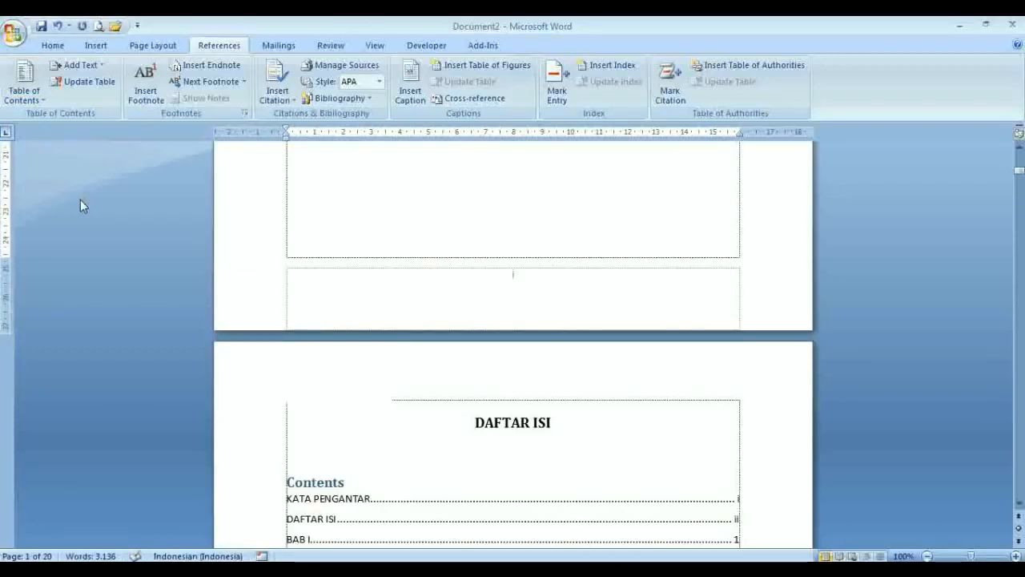
key("Down")
key("Down")
key("Down")
key("Down")
key("Down")
key("Down")
key("Down")
key("Down")
key("Down")
key("Down")
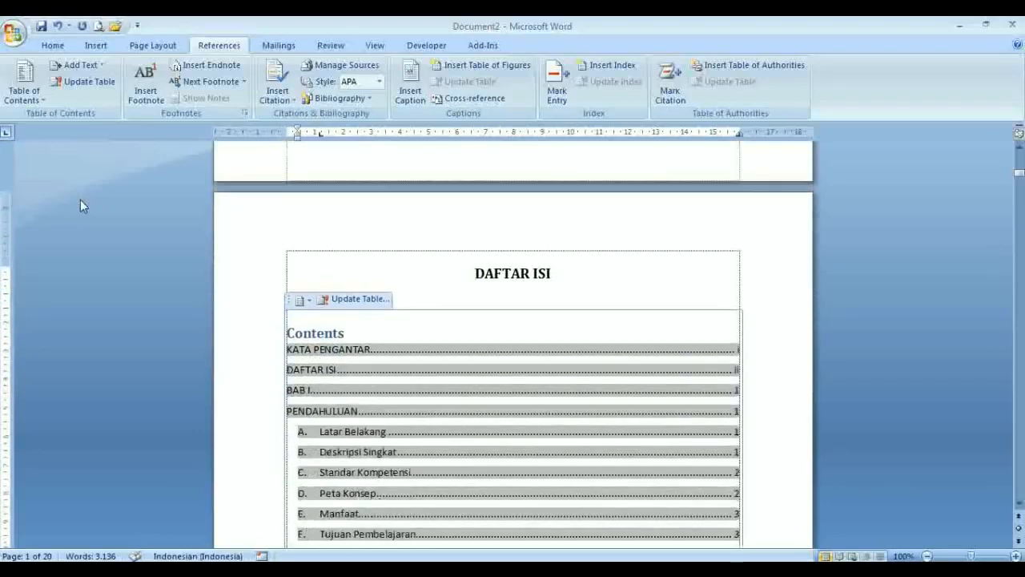
key("Down")
key("Down")
key("Down")
key("Down")
key("Down")
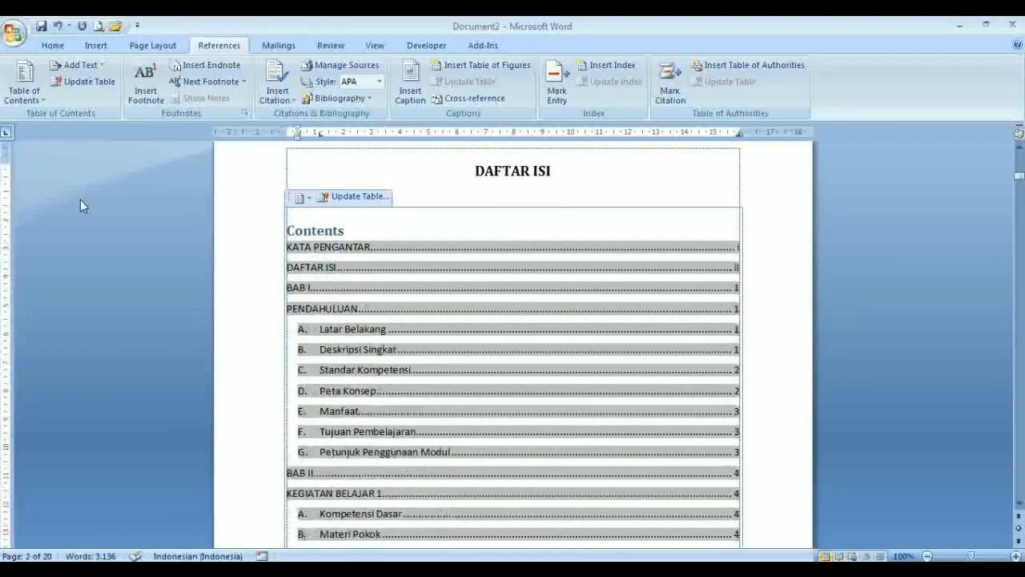
key("Down")
key("Down")
key("Down")
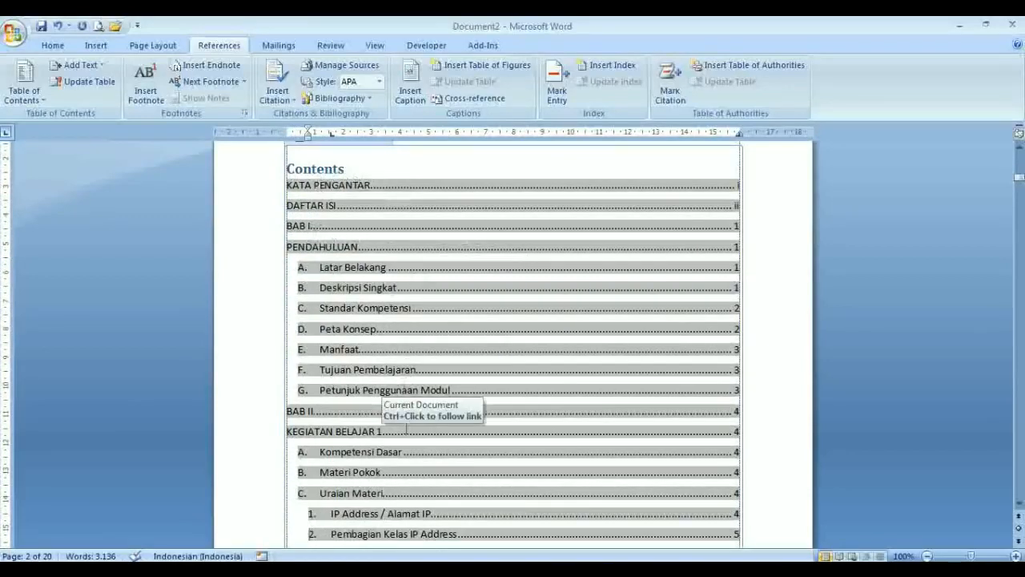
Step: Undo the Automatic Table 1 insertion and return to the empty line below the DAFTAR ISI heading
left_click(59, 27)
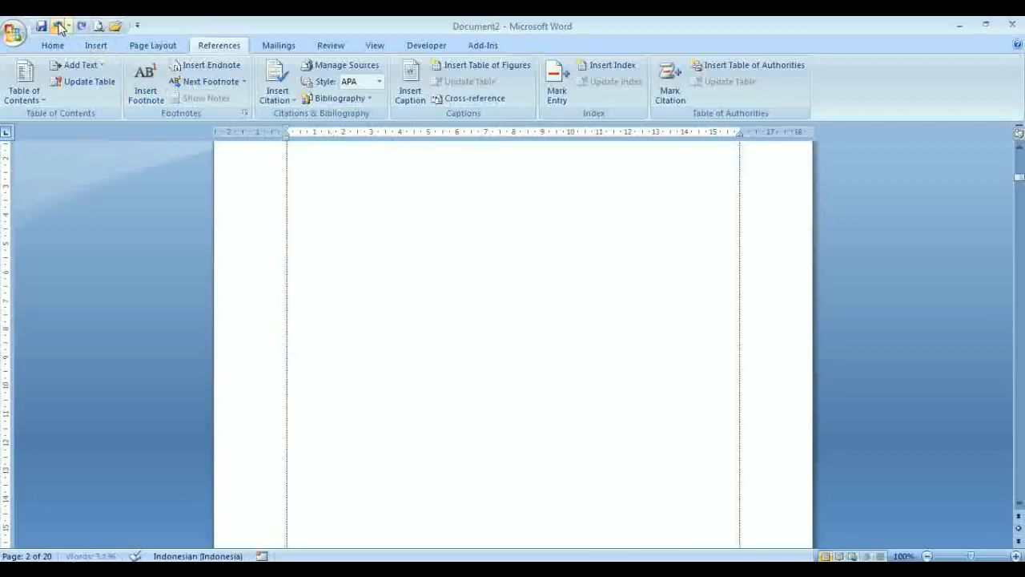
key("Up")
key("Up")
key("Up")
key("Up")
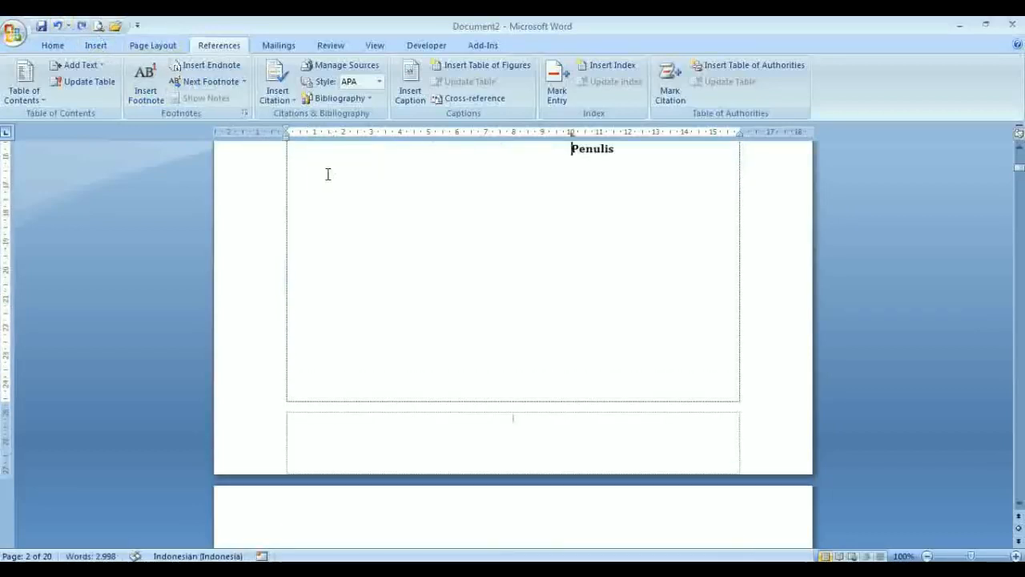
key("Down")
key("Down")
key("Down")
key("Down")
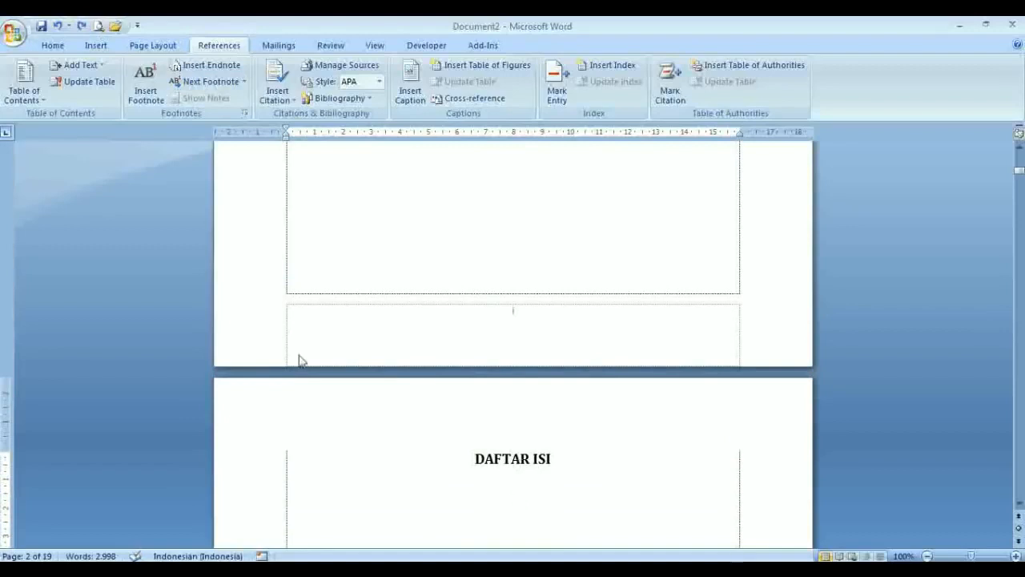
Step: Insert the Automatic Table 2 table of contents below the DAFTAR ISI heading
left_click(38, 101)
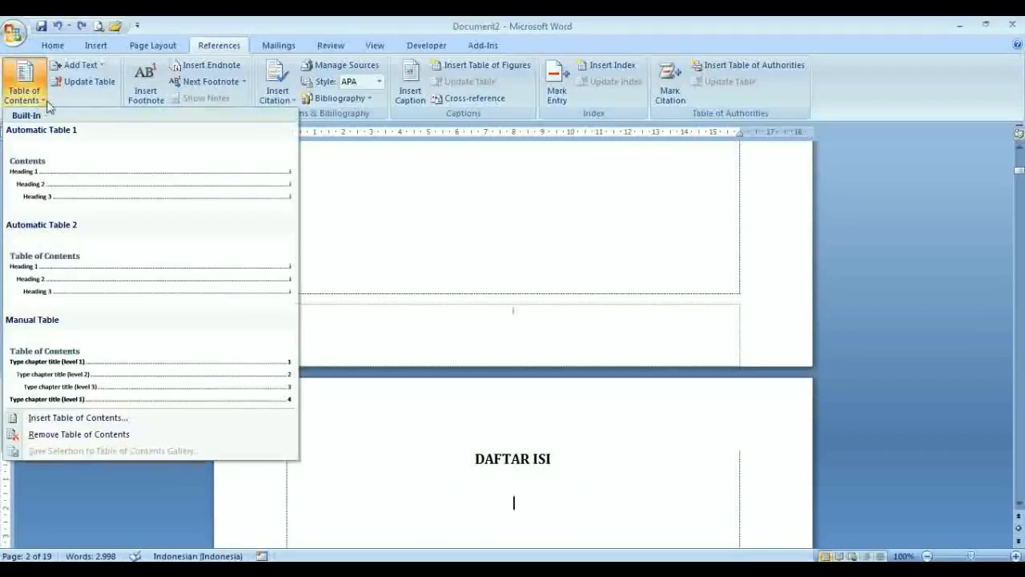
left_click(228, 50)
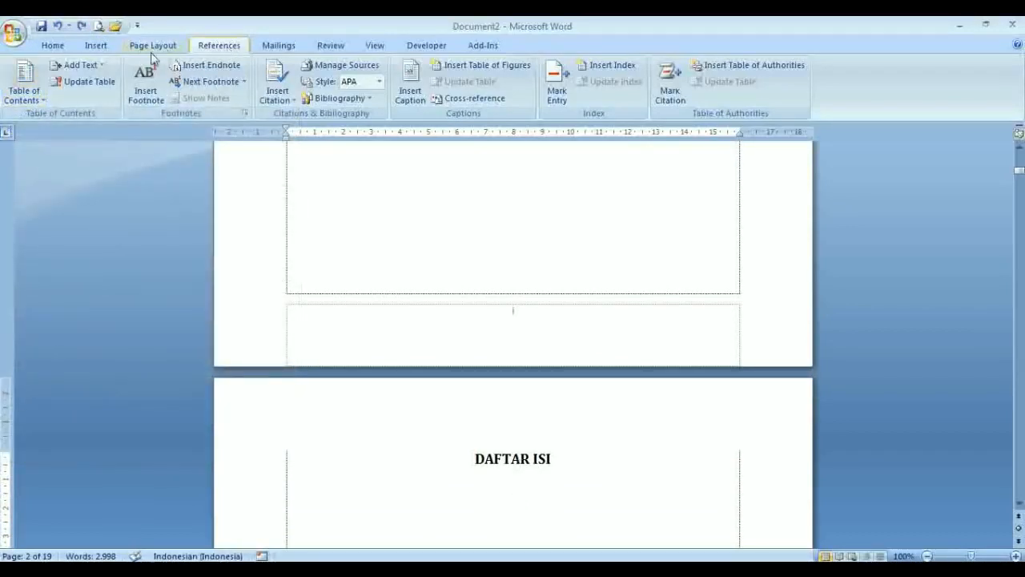
left_click(36, 86)
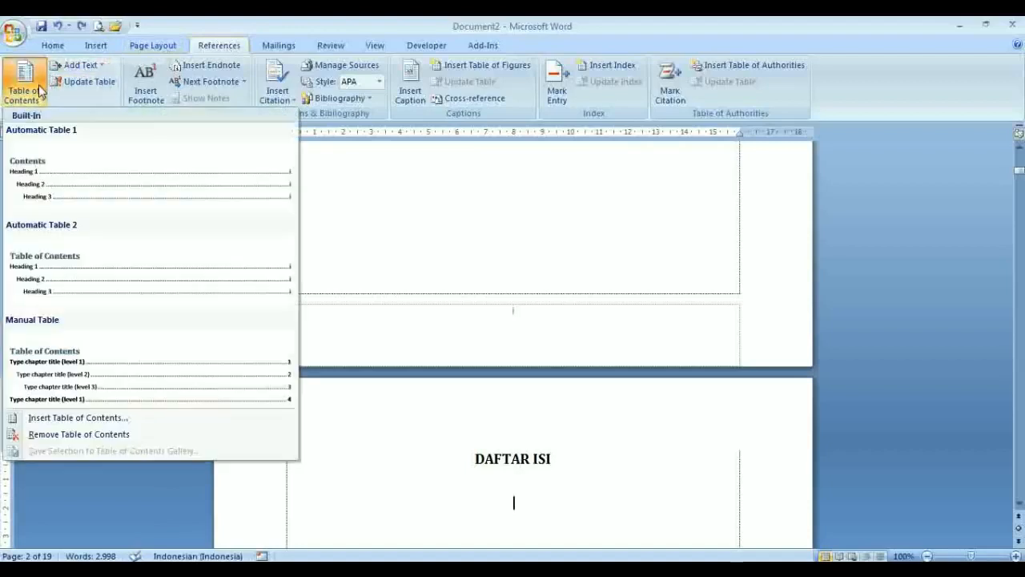
left_click(51, 261)
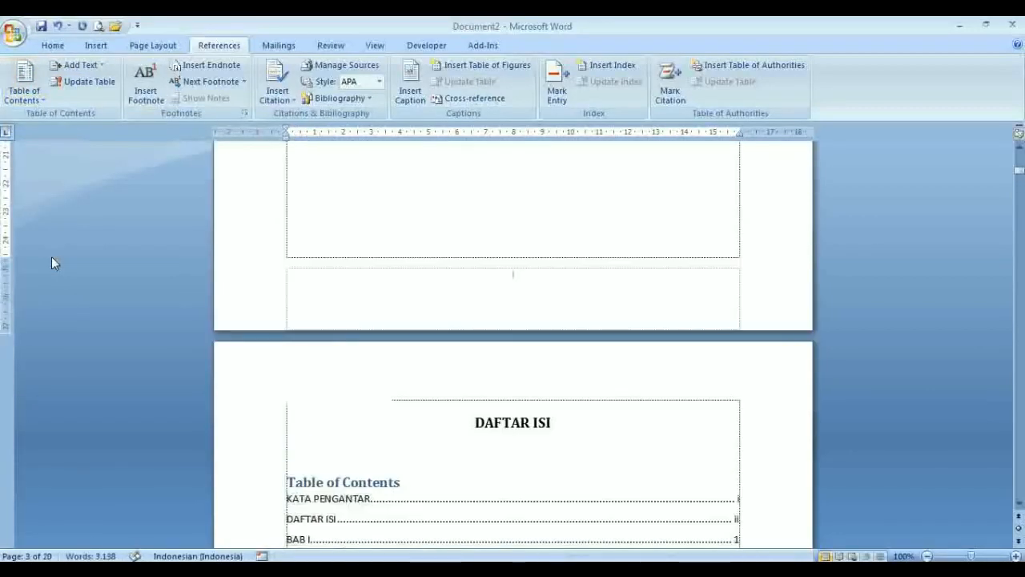
Step: Delete the "Table of Contents" title text above the table's entries, and return to the DAFTAR ISI heading
left_click(298, 479)
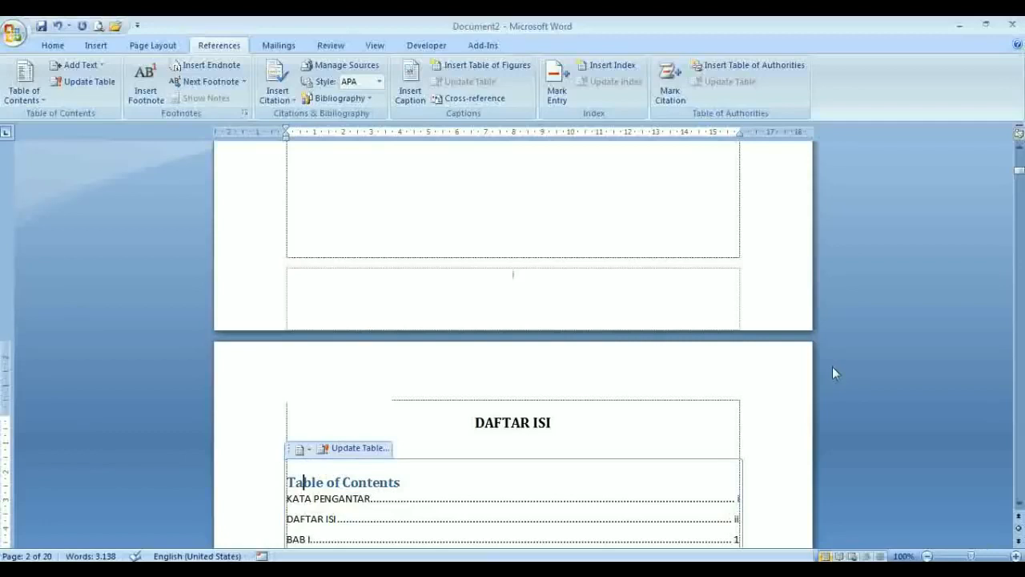
left_click(448, 483)
key("BackSpace")
key("BackSpace")
key("BackSpace")
key("BackSpace")
key("BackSpace")
key("BackSpace")
key("BackSpace")
key("BackSpace")
key("BackSpace")
key("BackSpace")
key("BackSpace")
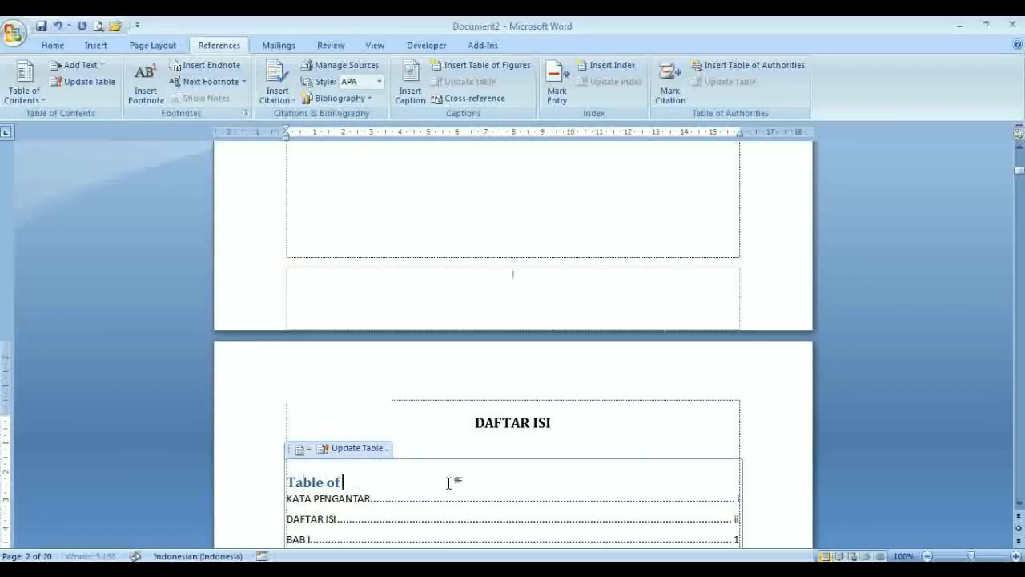
key("BackSpace")
key("BackSpace")
key("BackSpace")
key("BackSpace")
key("BackSpace")
key("BackSpace")
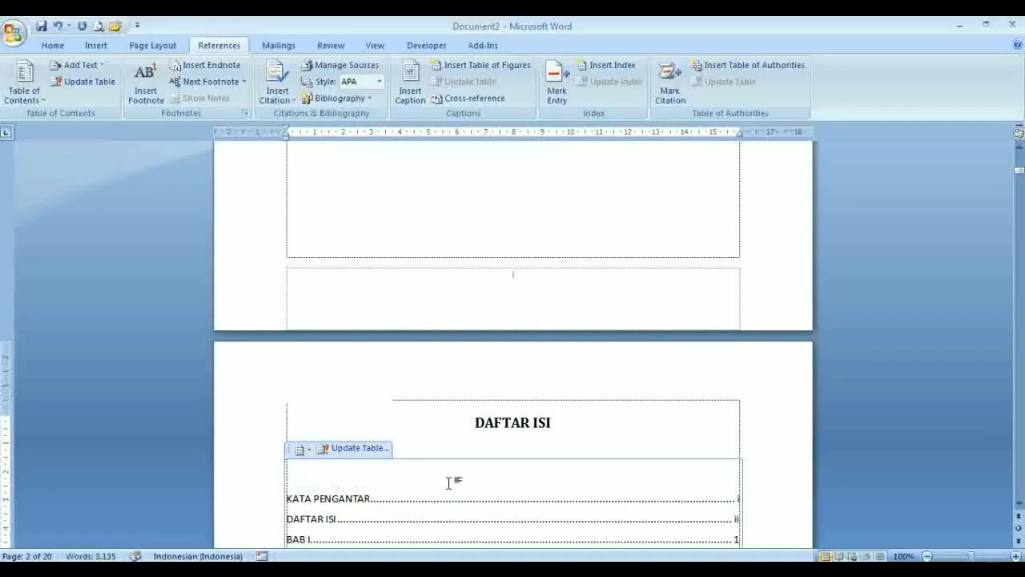
left_click(433, 417)
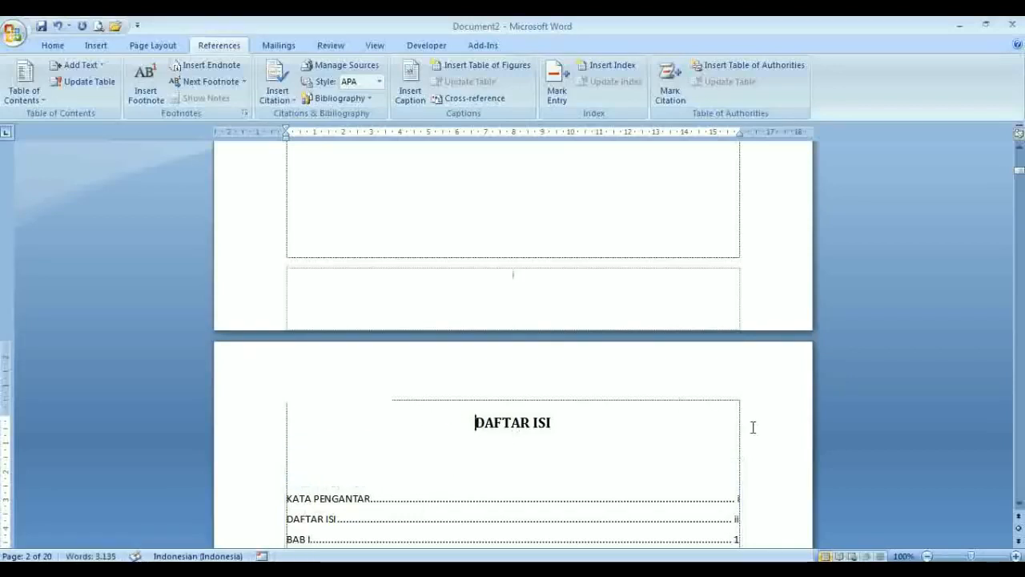
Step: Review the table of contents entries and page numbers from KATA PENGANTAR through PENUTUP, and return to the DAFTAR ISI heading
key("Down")
key("Down")
key("Down")
key("Down")
key("Down")
key("Down")
key("Down")
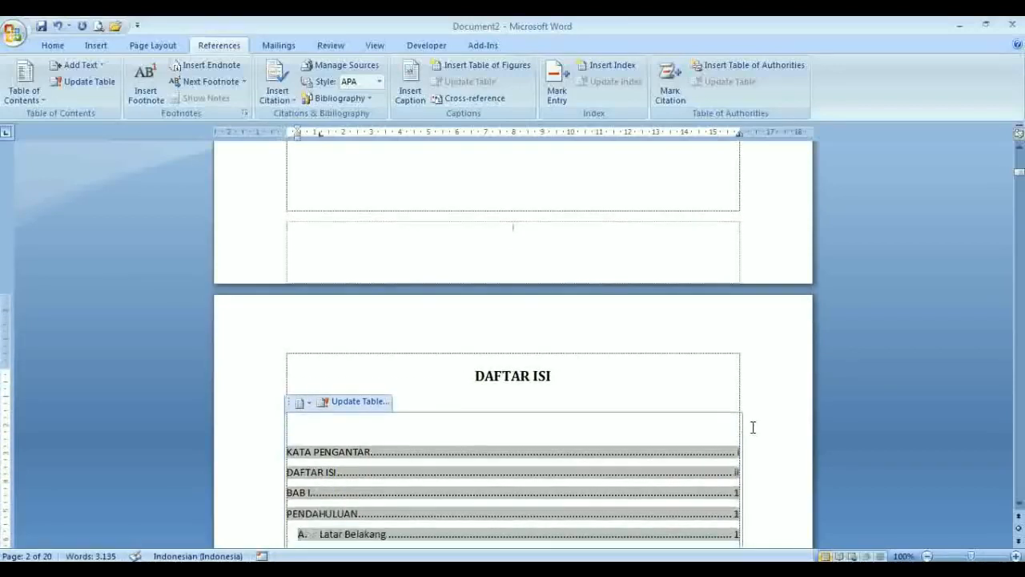
key("Down")
key("Down")
key("Down")
key("Down")
key("Down")
key("Down")
key("Down")
key("Down")
key("Down")
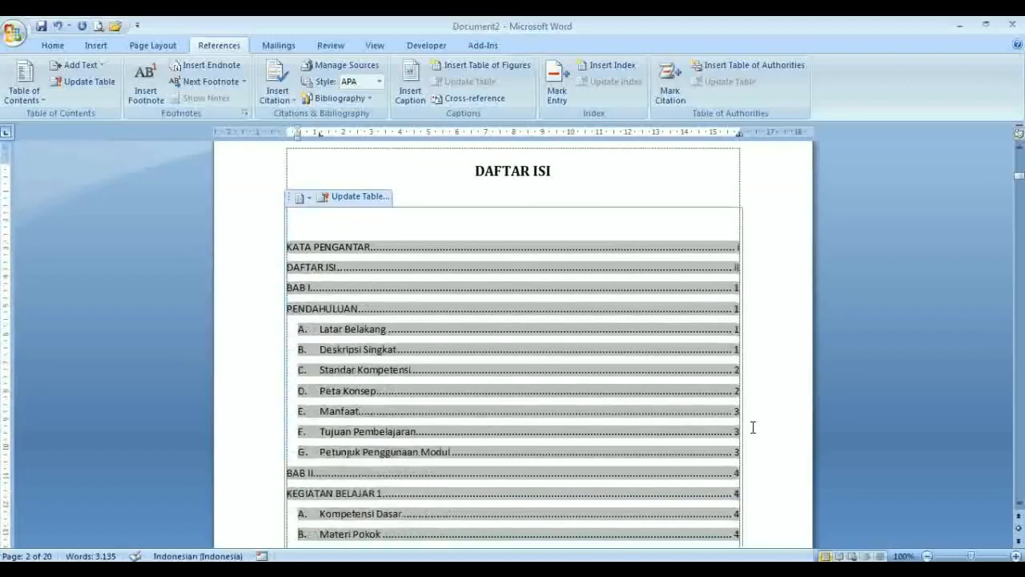
left_click(728, 329)
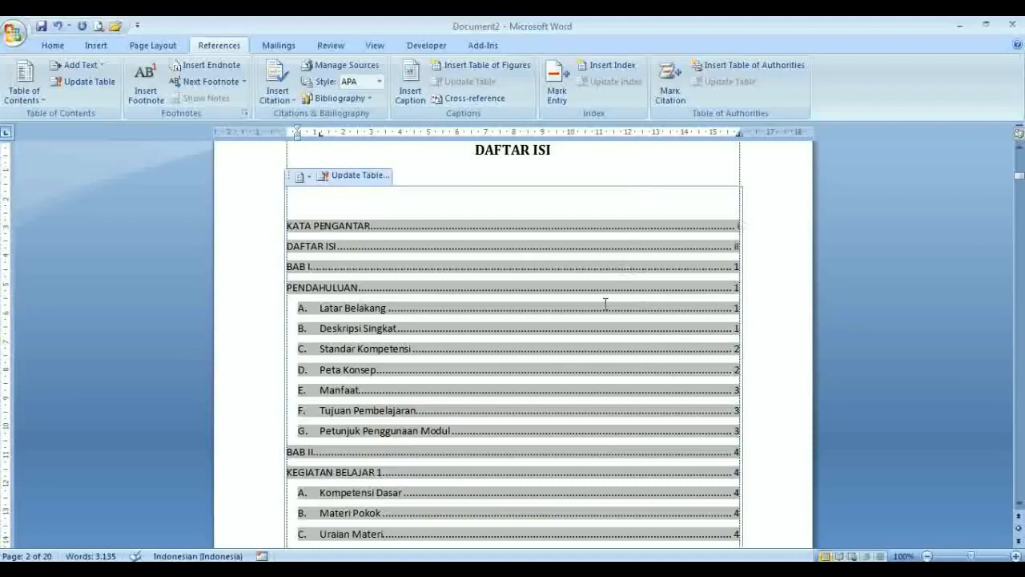
left_click(547, 151)
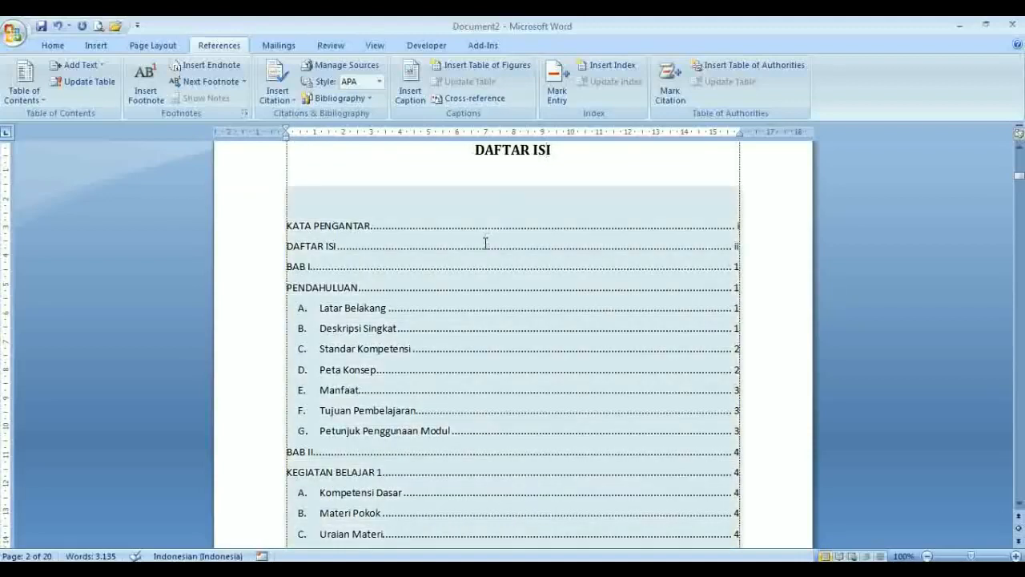
left_click(492, 300)
left_click(495, 152)
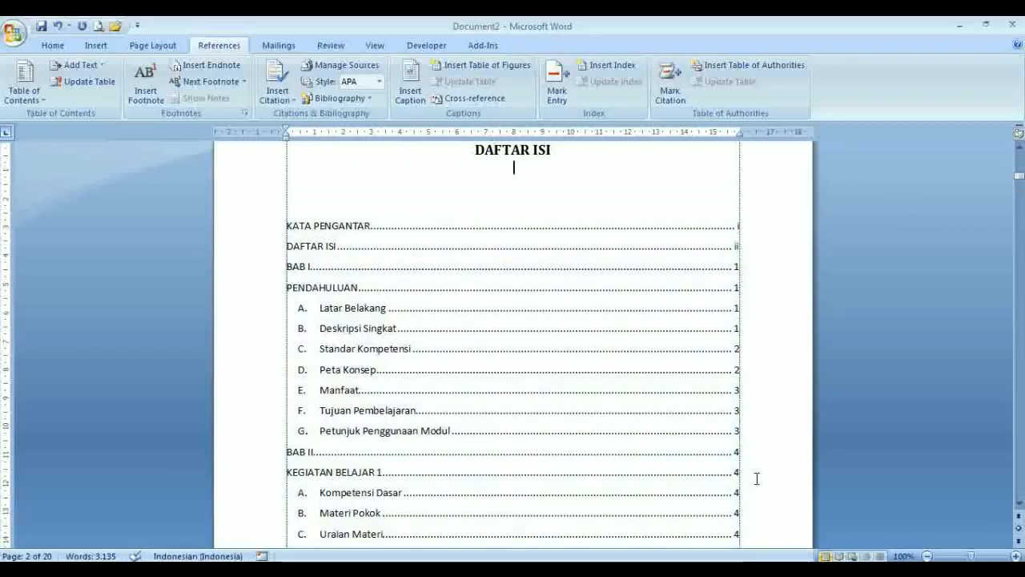
left_click(757, 478)
key("Page_Down")
key("Page_Down")
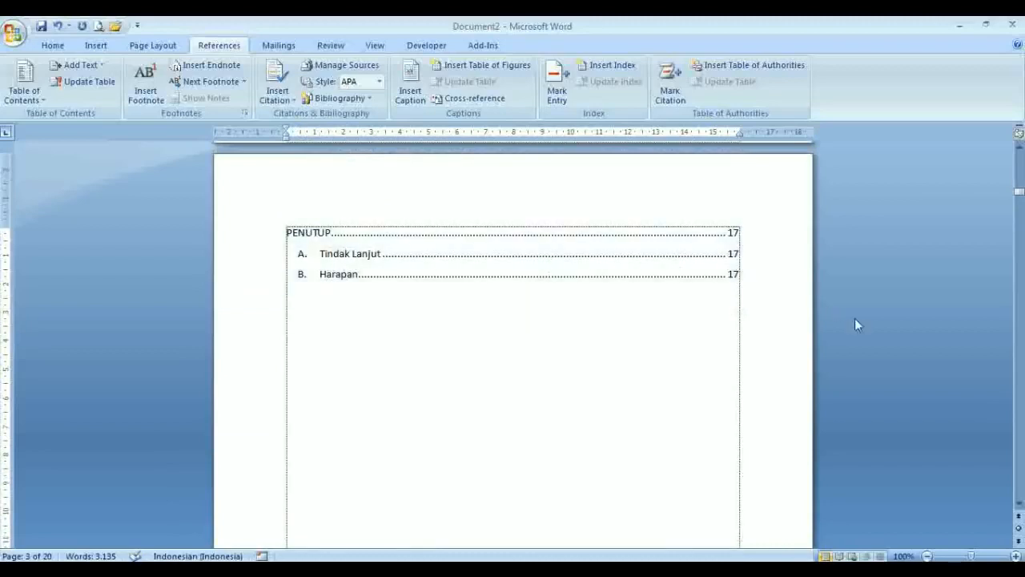
left_click_drag(1019, 193, 1019, 180)
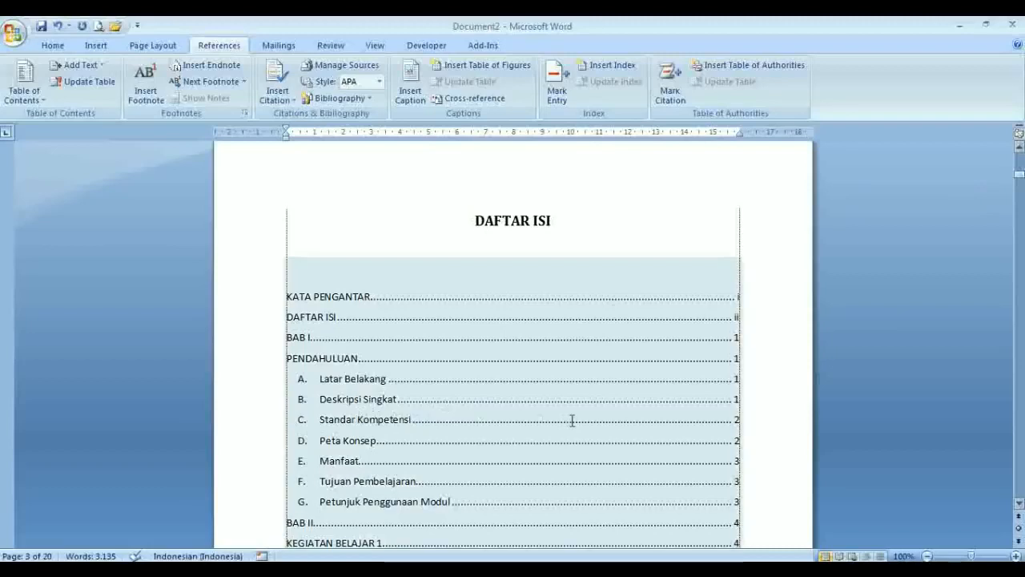
Step: Follow the BAB II entry's link in the table of contents to its page, and return to the table
left_click(745, 361)
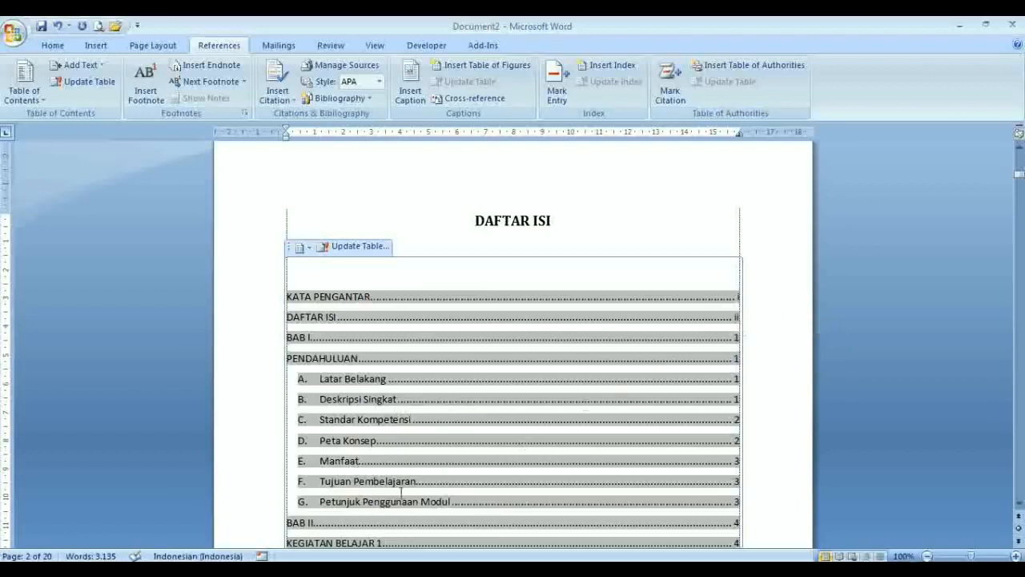
left_click(301, 529, "ctrl")
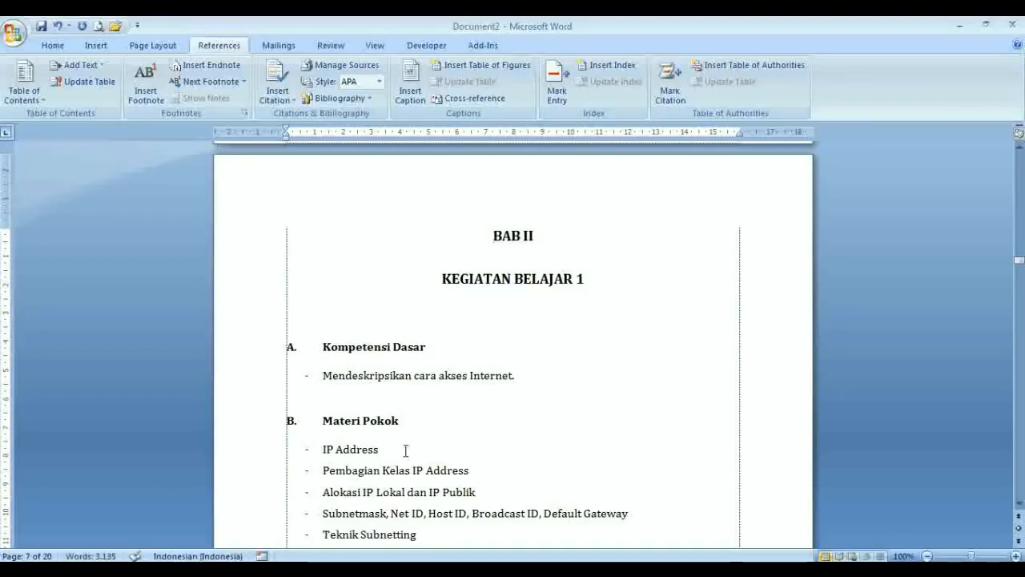
key("ctrl+Home")
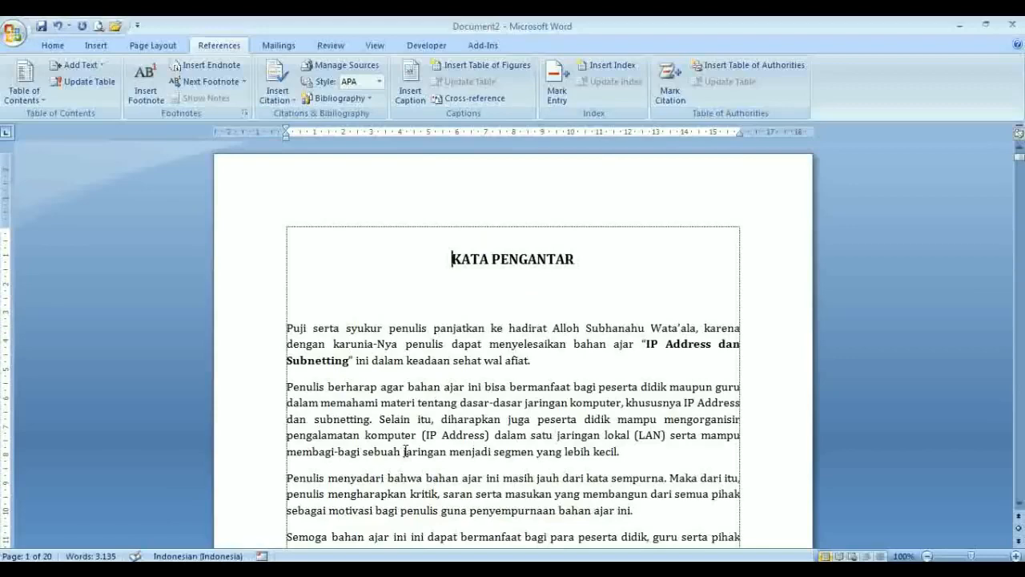
scroll(406, 451, "down", 20)
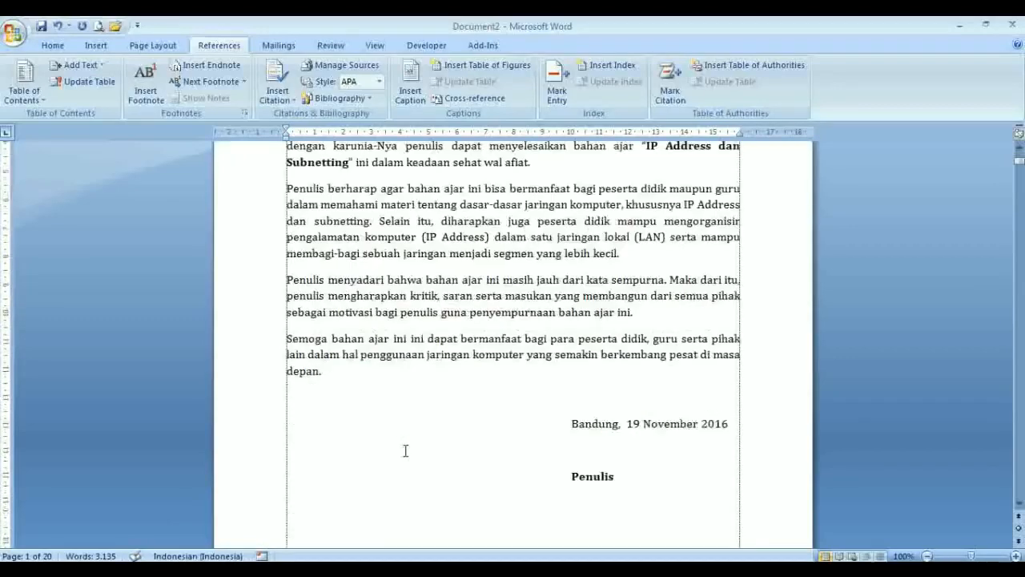
left_click(406, 450)
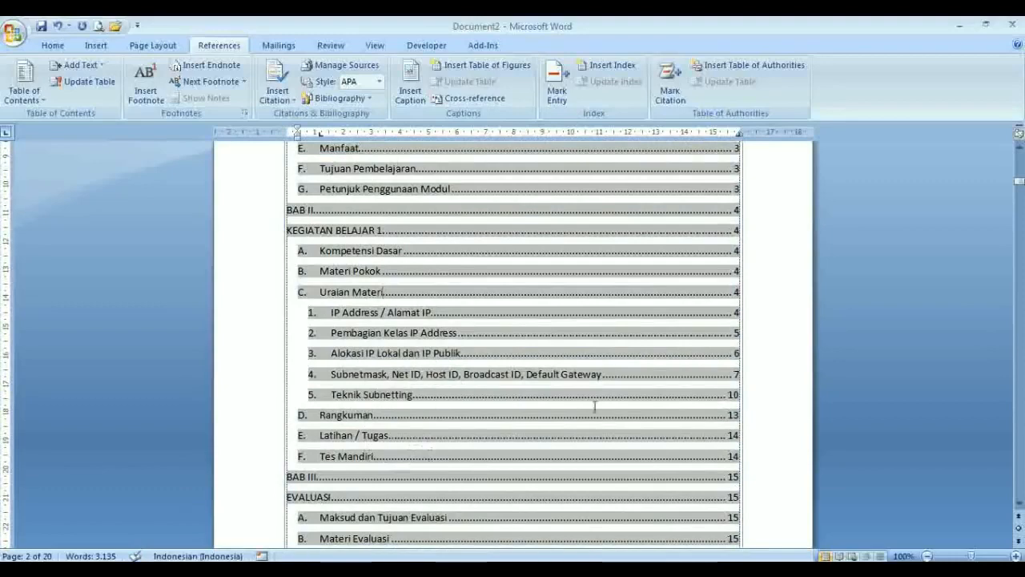
Step: Follow the D. Rangkuman entry's link, check that page's footer number, and return to the DAFTAR ISI page
left_click(345, 421, "ctrl")
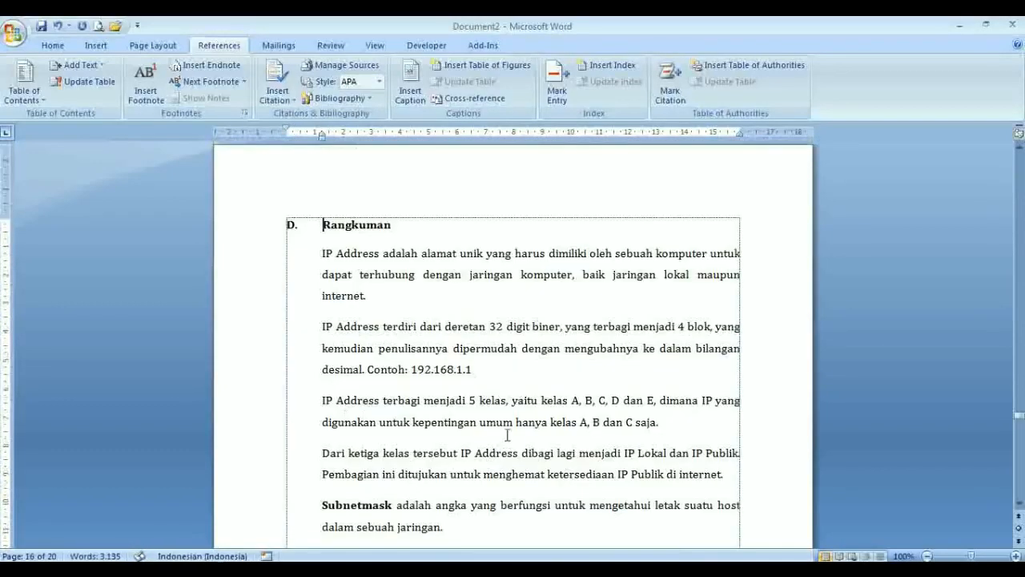
scroll(340, 260, "down", 8)
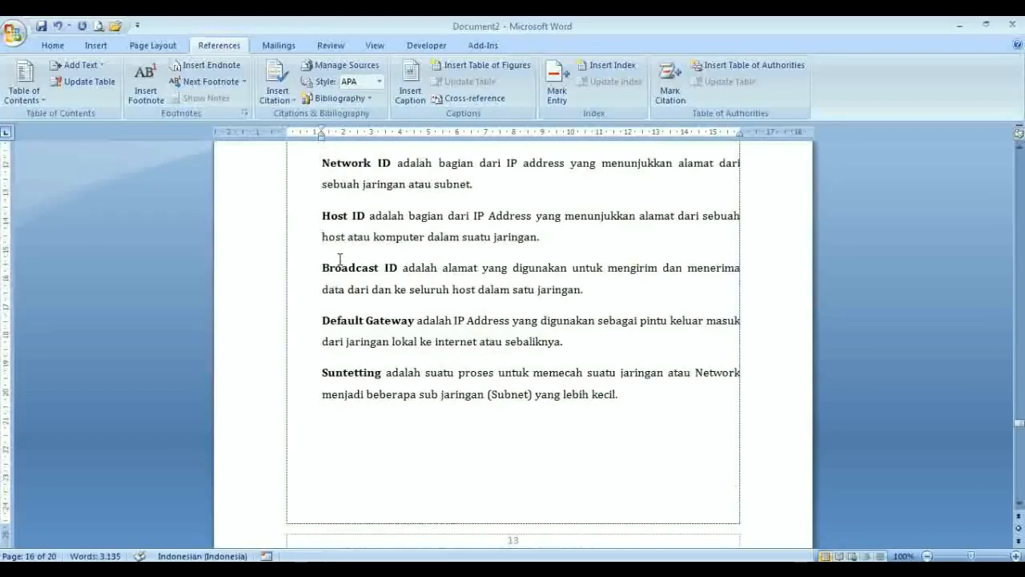
left_click(521, 360)
key("ctrl+Home")
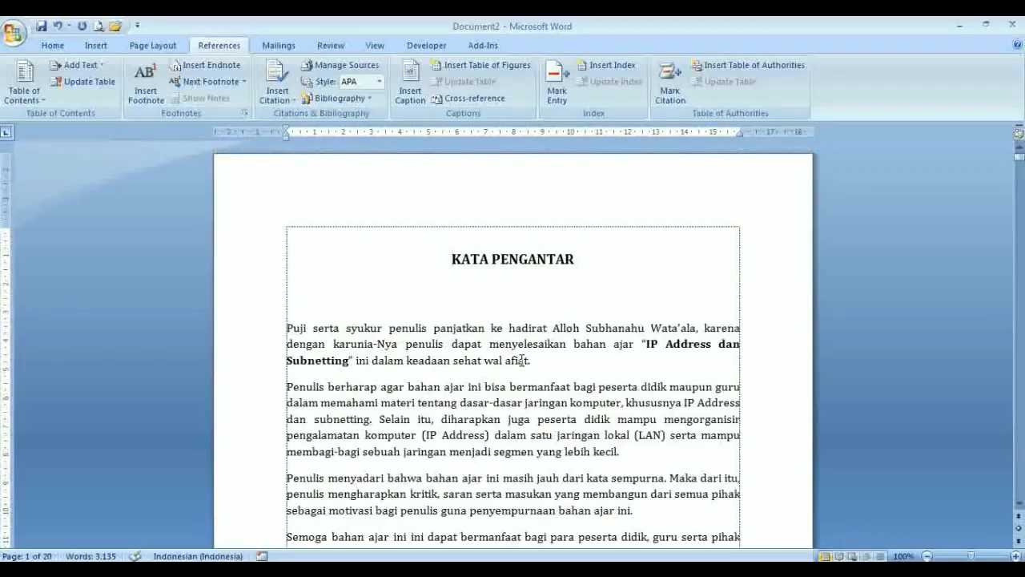
scroll(521, 360, "down", 15)
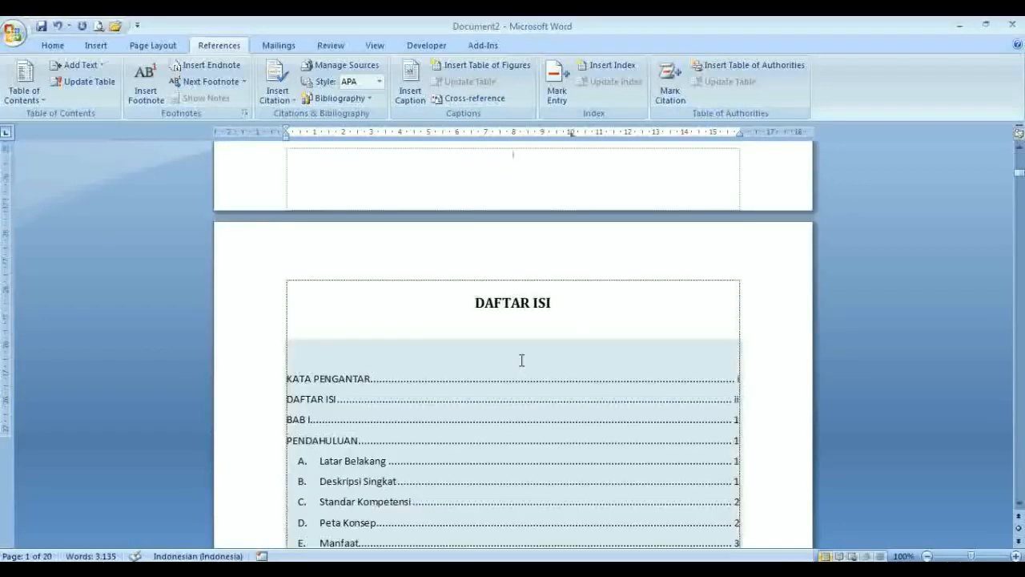